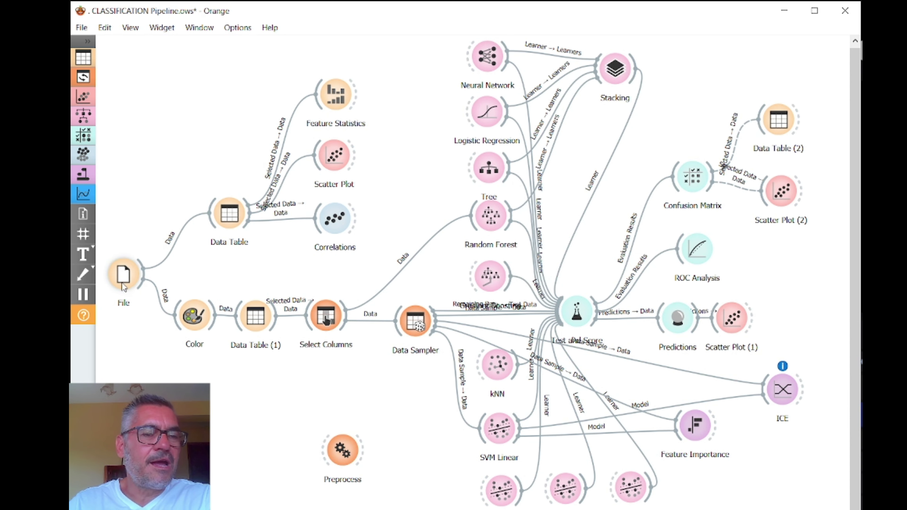
Step: Load Credit Card Forecasting 400.xlsx as the source of the File widget
double_click(123, 274)
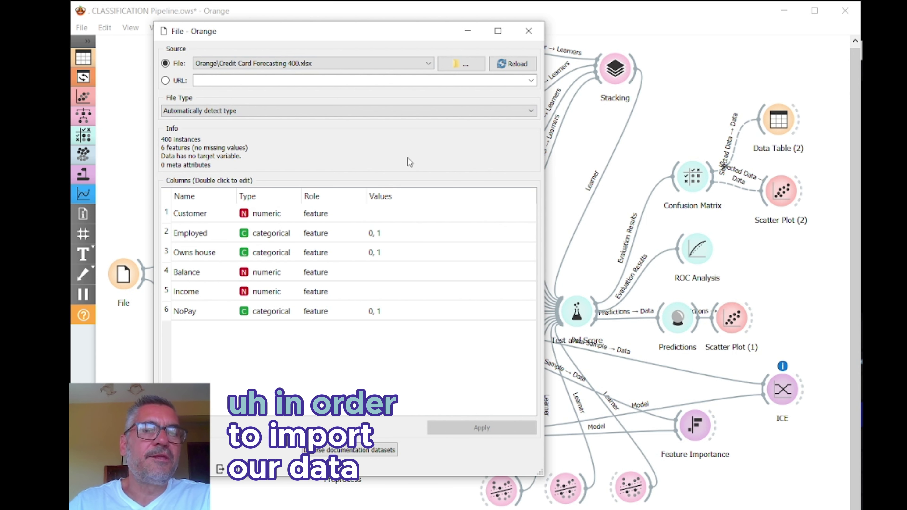
left_click(464, 66)
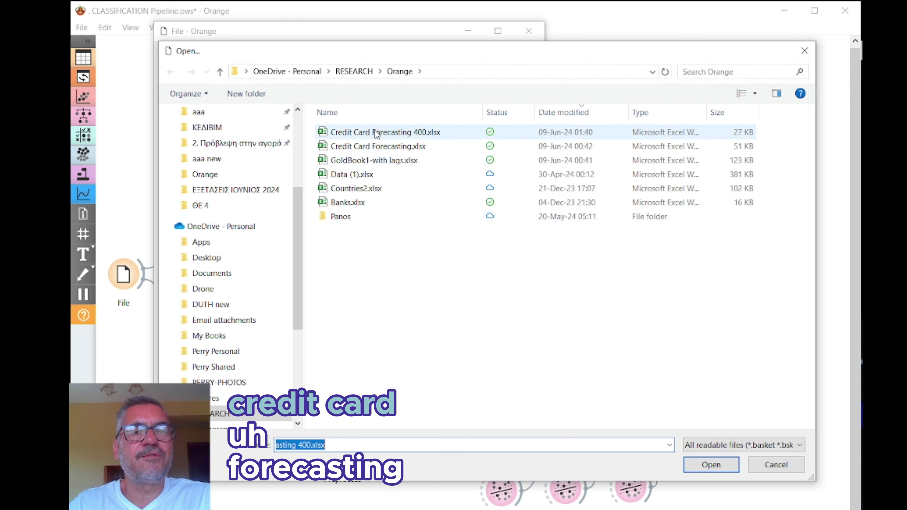
double_click(415, 140)
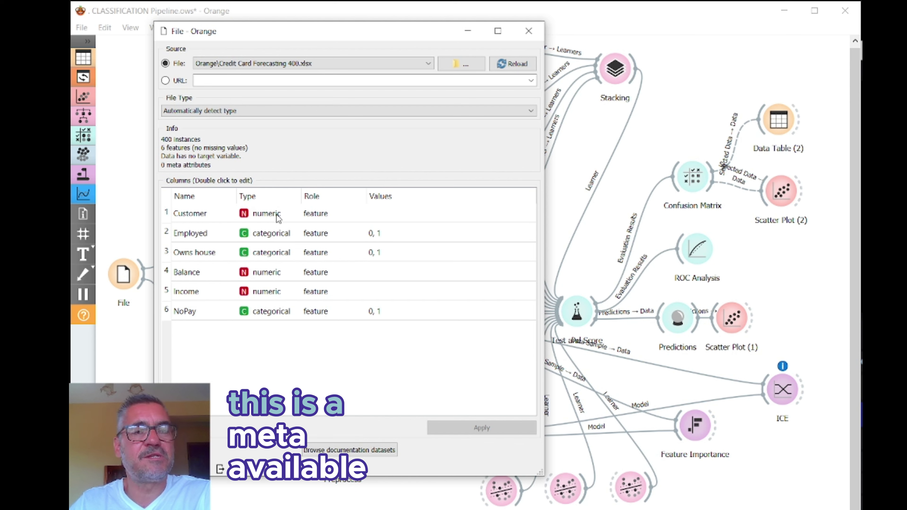
Step: Set the Customer column's type to categorical and its role to meta
double_click(278, 214)
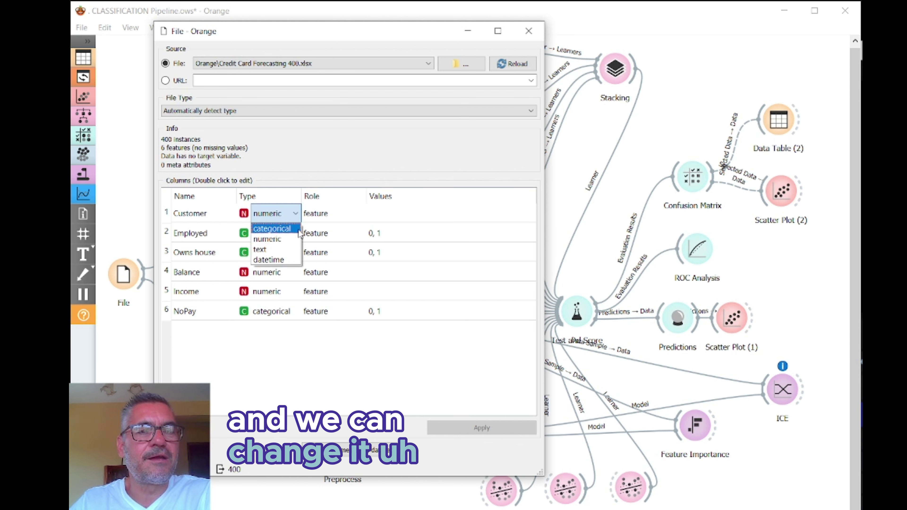
left_click(272, 229)
double_click(332, 214)
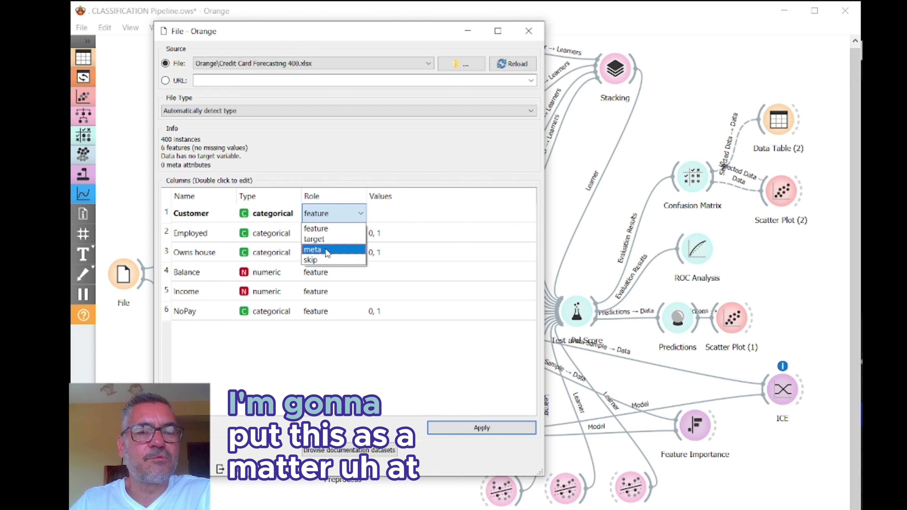
left_click(327, 250)
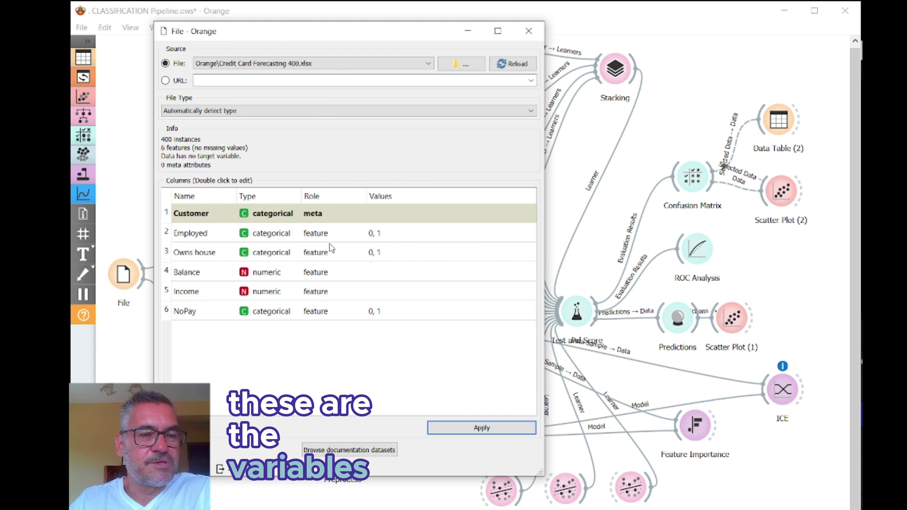
double_click(264, 234)
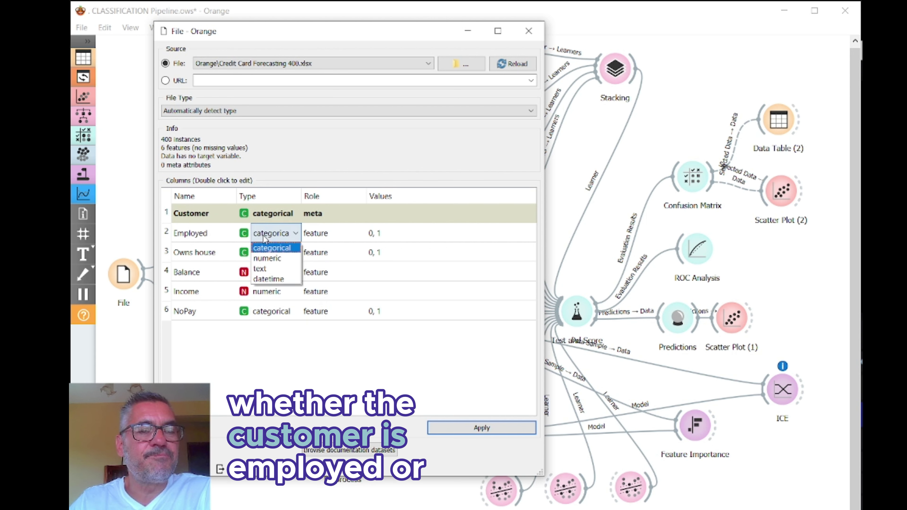
left_click(416, 139)
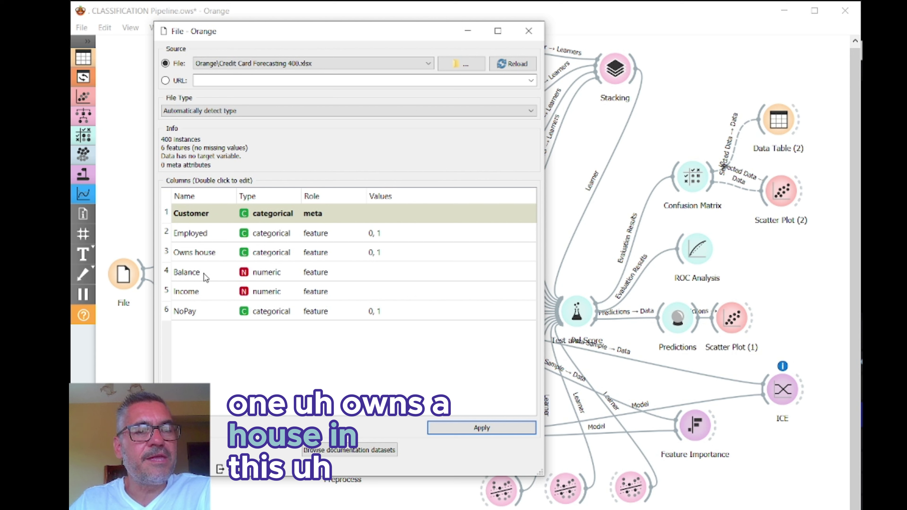
double_click(186, 272)
key("Escape")
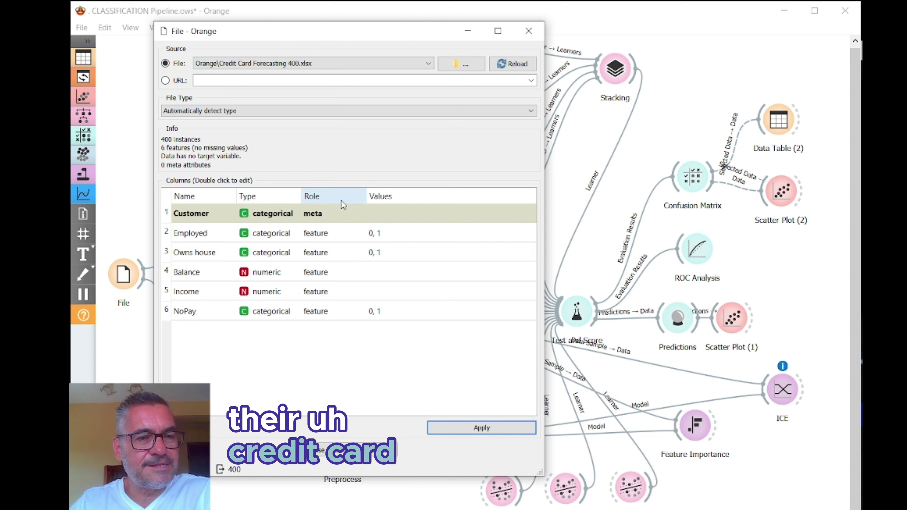
double_click(195, 292)
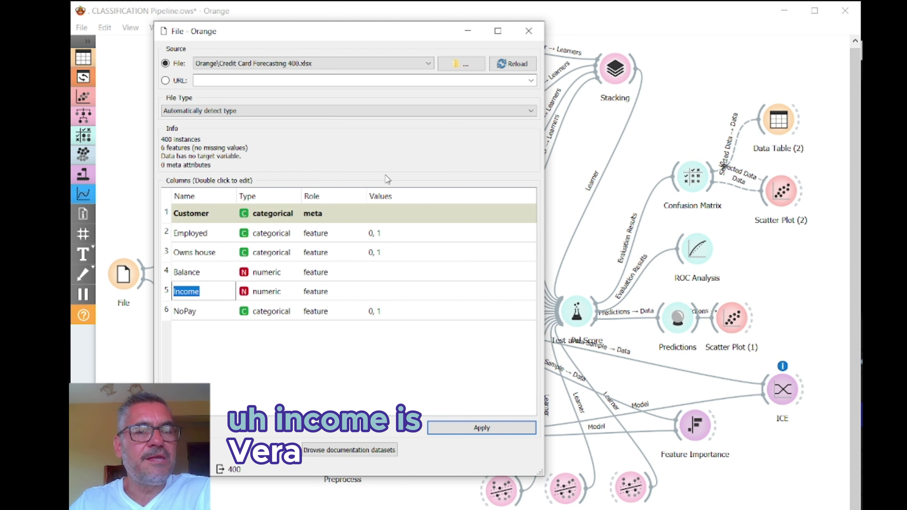
key("Escape")
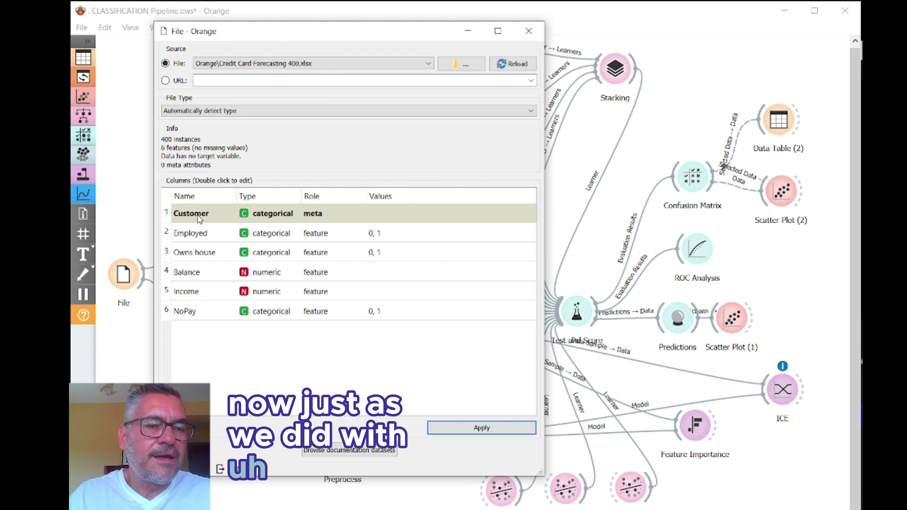
double_click(322, 216)
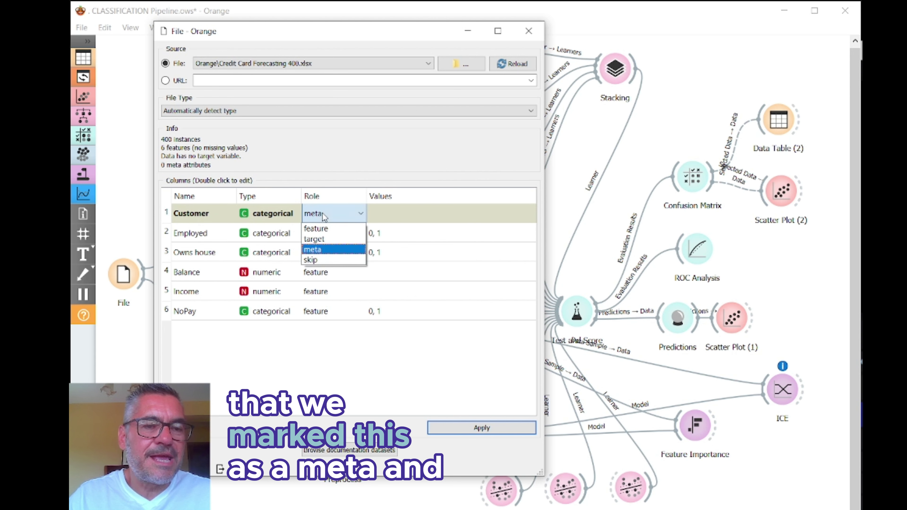
left_click(327, 249)
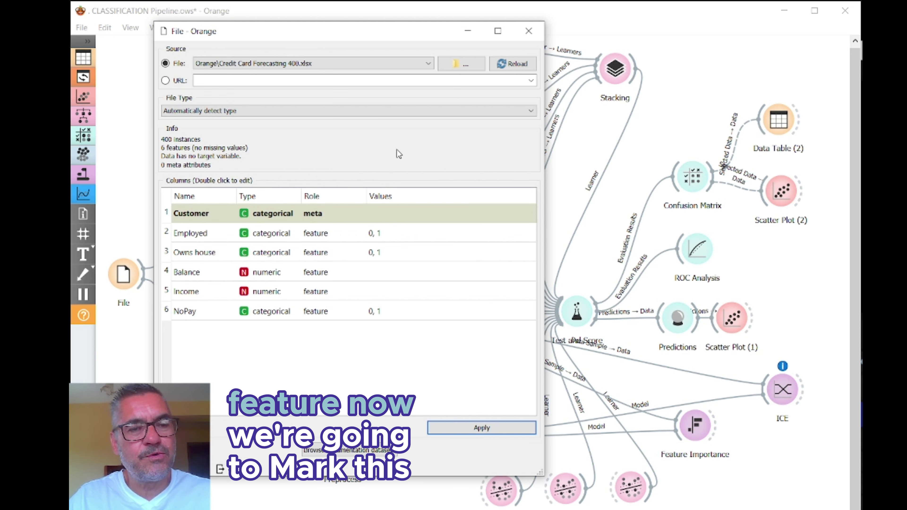
Step: Set the NoPay column's role to target, apply the column settings and close the File widget
double_click(316, 314)
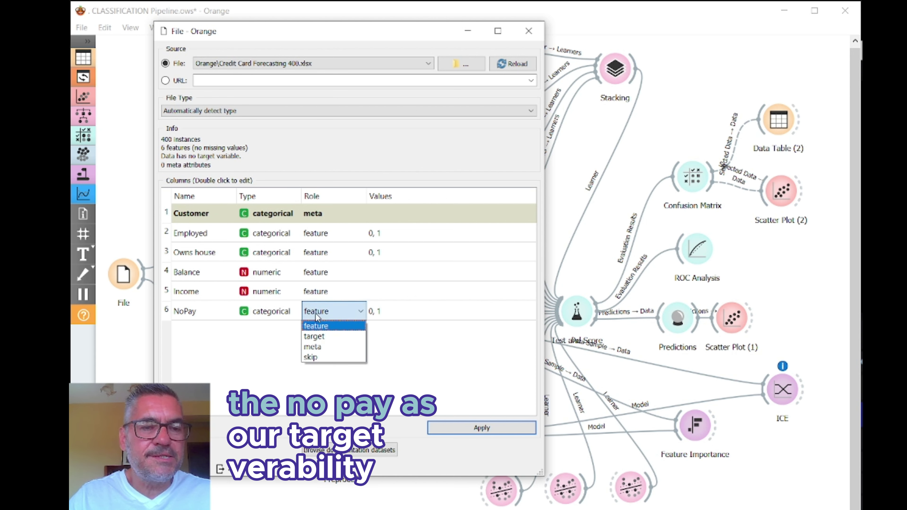
left_click(316, 337)
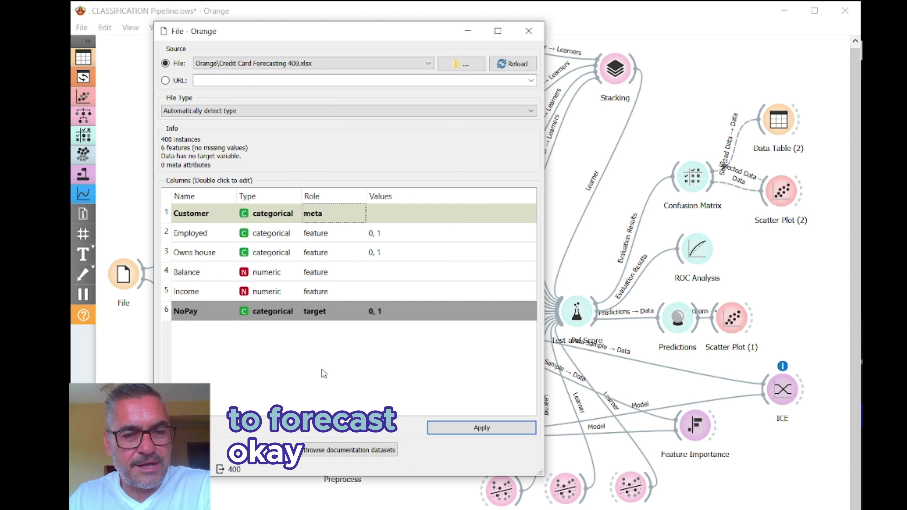
left_click(482, 428)
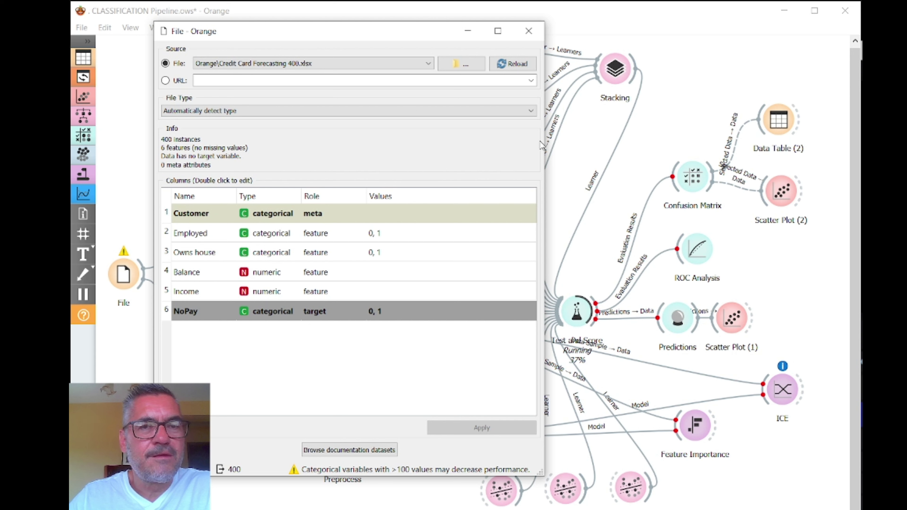
left_click(534, 35)
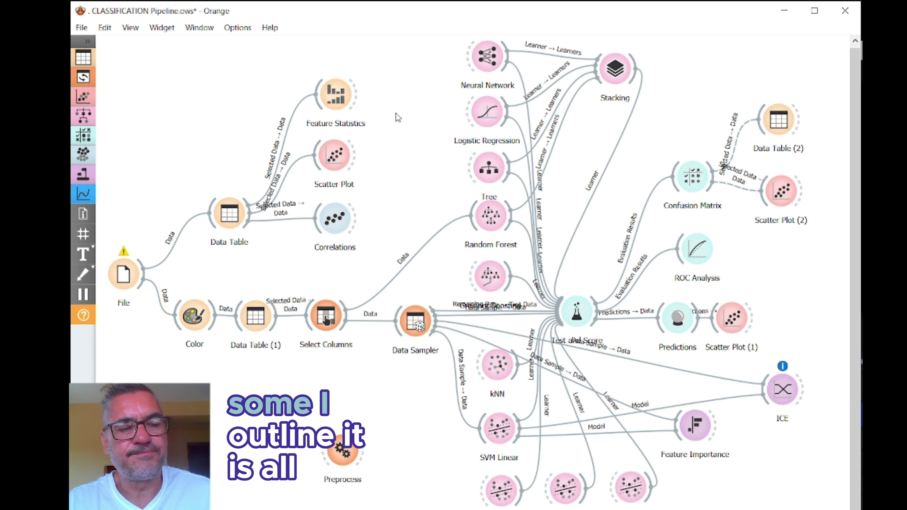
Step: Plot Balance on the x axis of the Scatter Plot connected to the first Data Table, examine the graph and close it
key("alt")
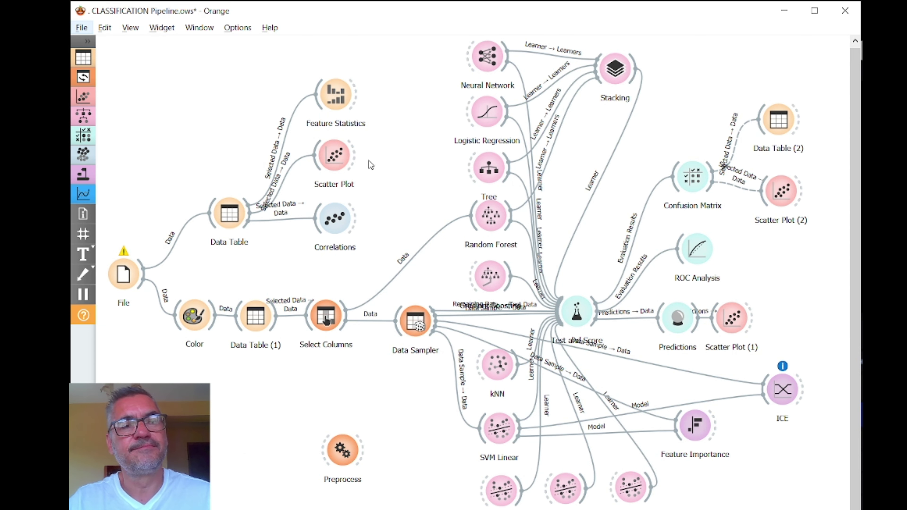
double_click(334, 157)
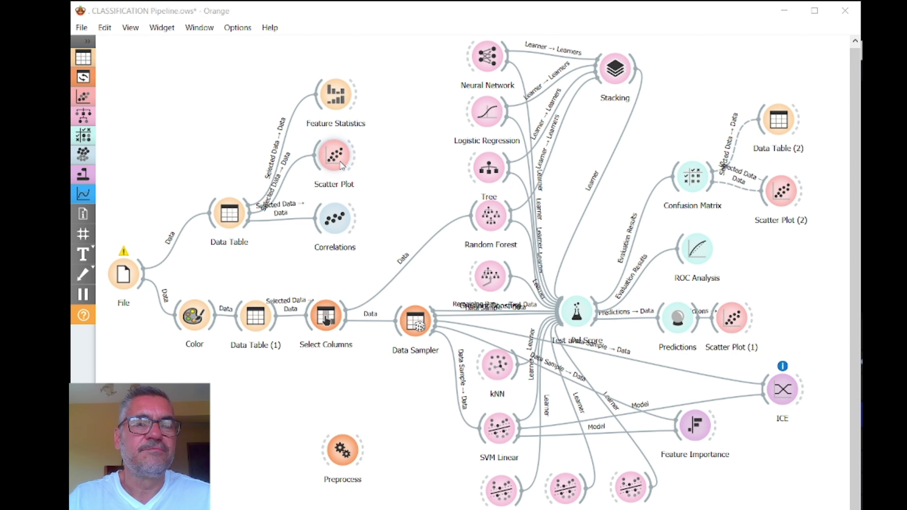
left_click(293, 104)
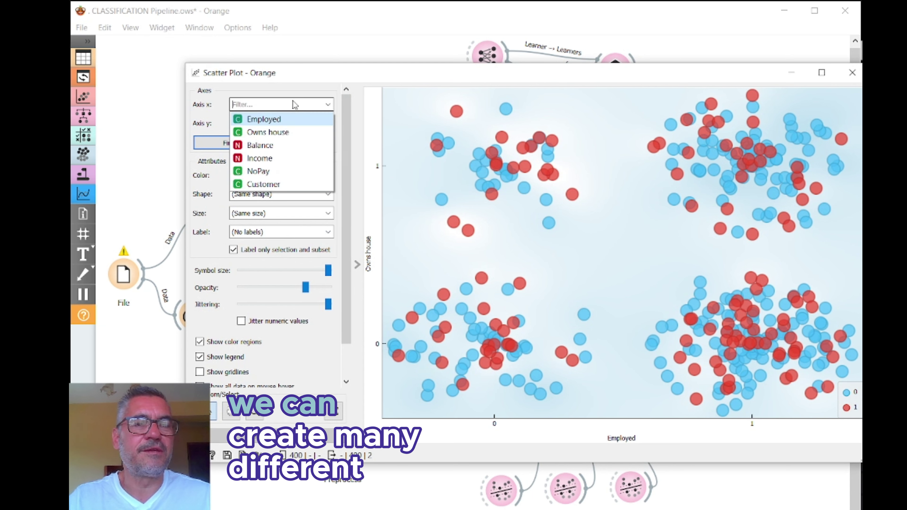
left_click(285, 143)
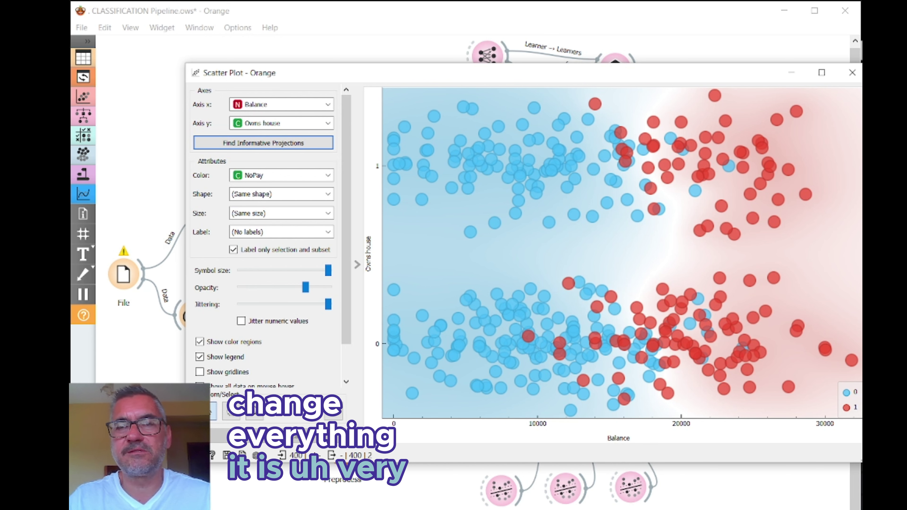
left_click_drag(689, 80, 630, 69)
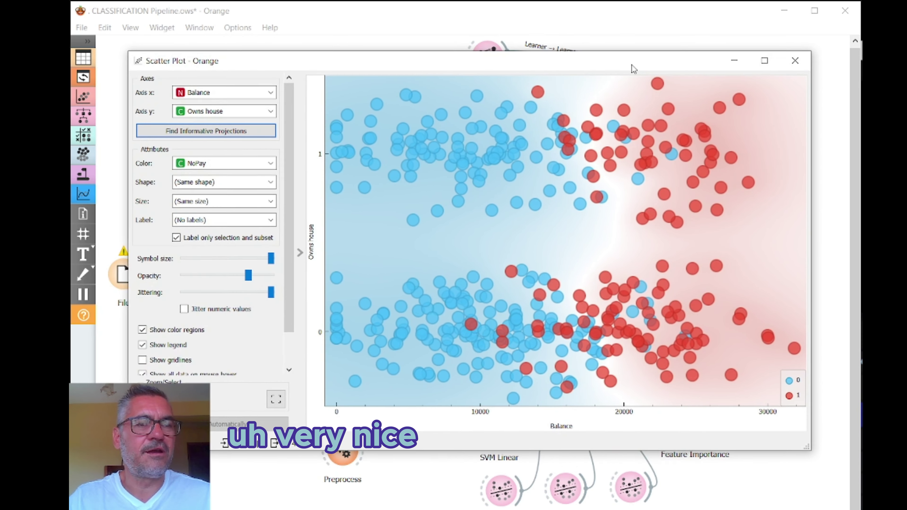
left_click(800, 69)
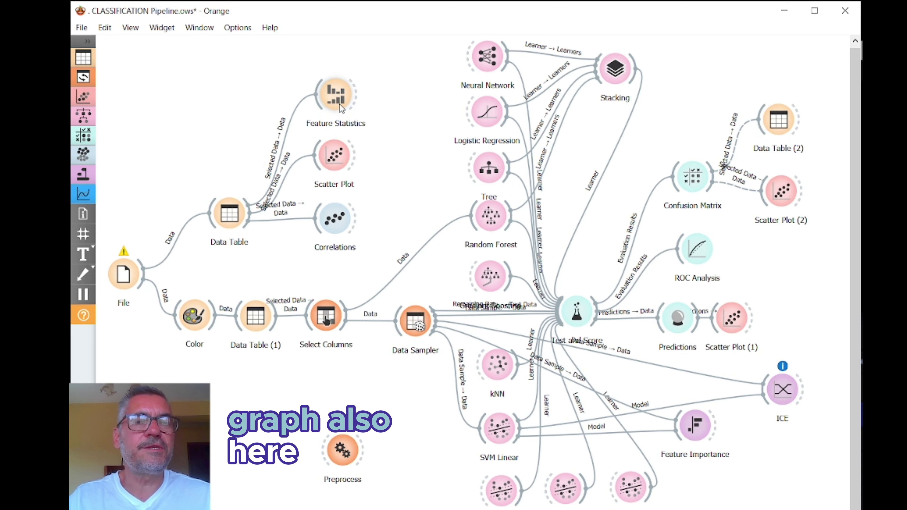
Step: Examine the distributions and summary measures in Feature Statistics, selecting the Balance variable, and close the window
double_click(339, 96)
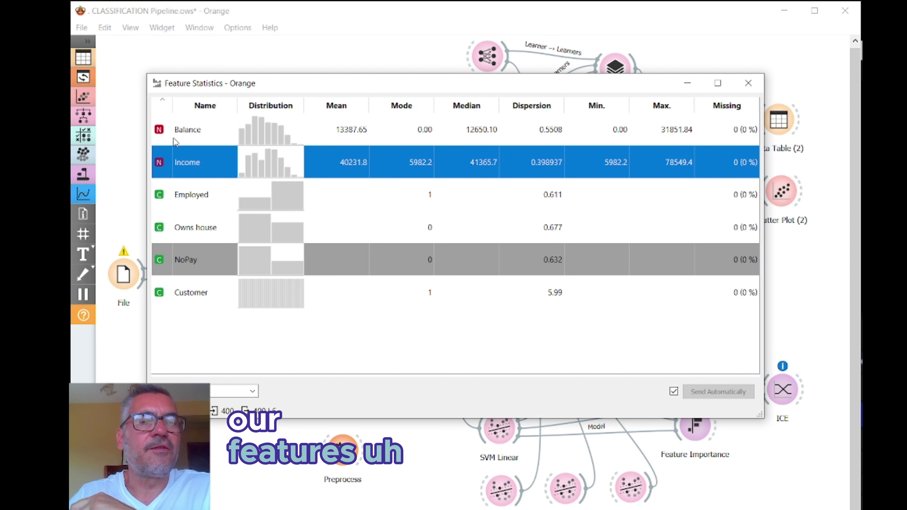
left_click(213, 119)
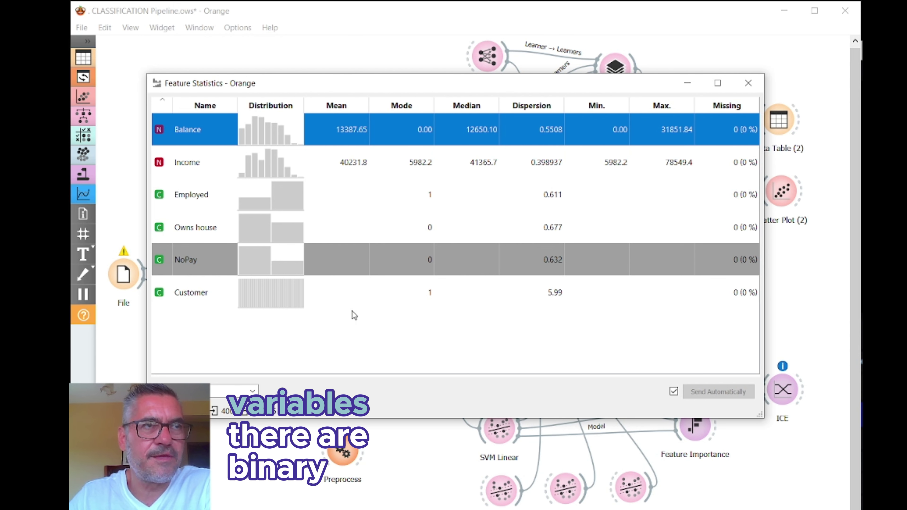
left_click(748, 84)
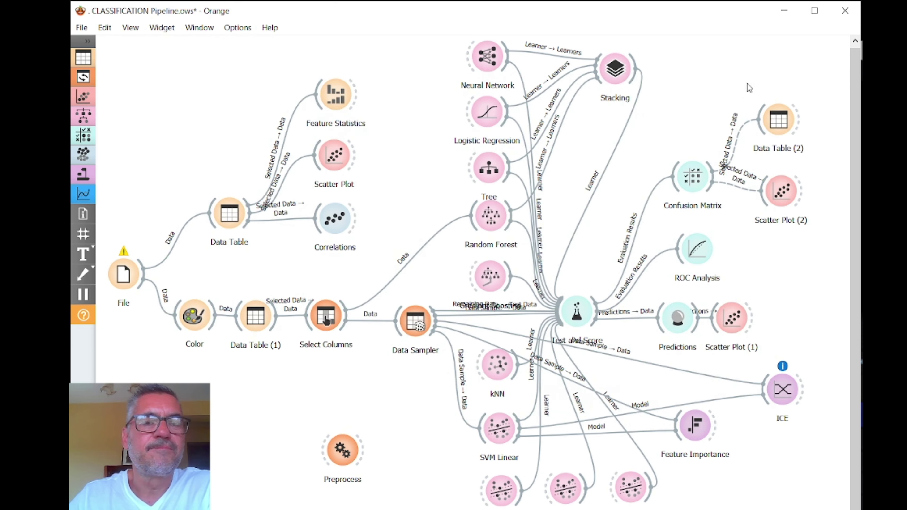
Step: Examine the Pearson correlation between Balance and Income in the Correlations widget and close it
double_click(339, 226)
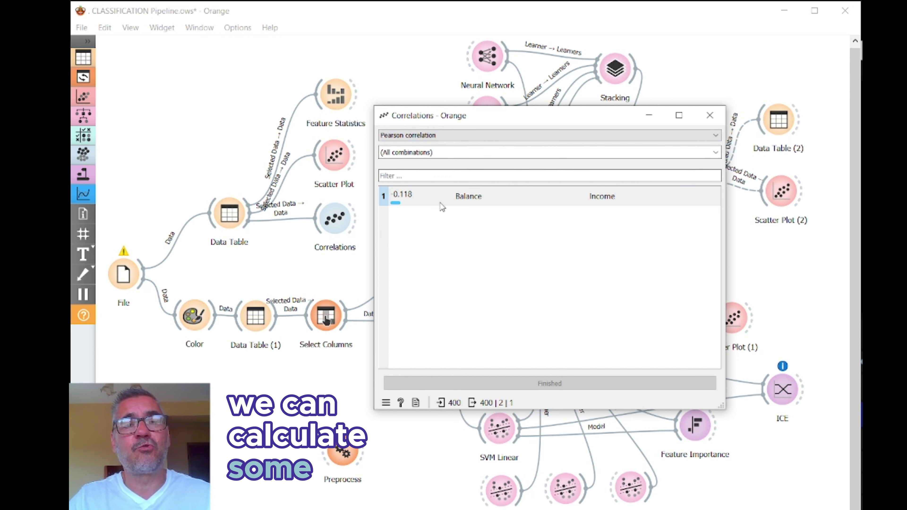
left_click(545, 236)
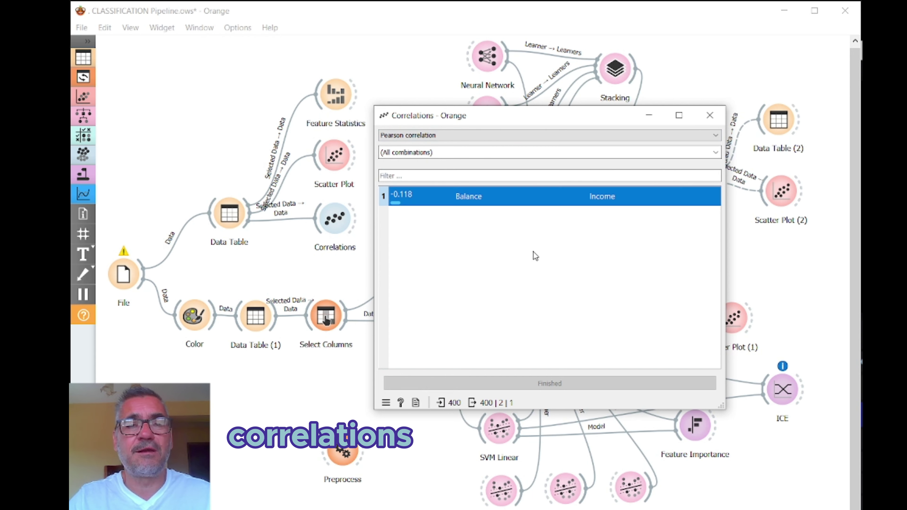
left_click(720, 120)
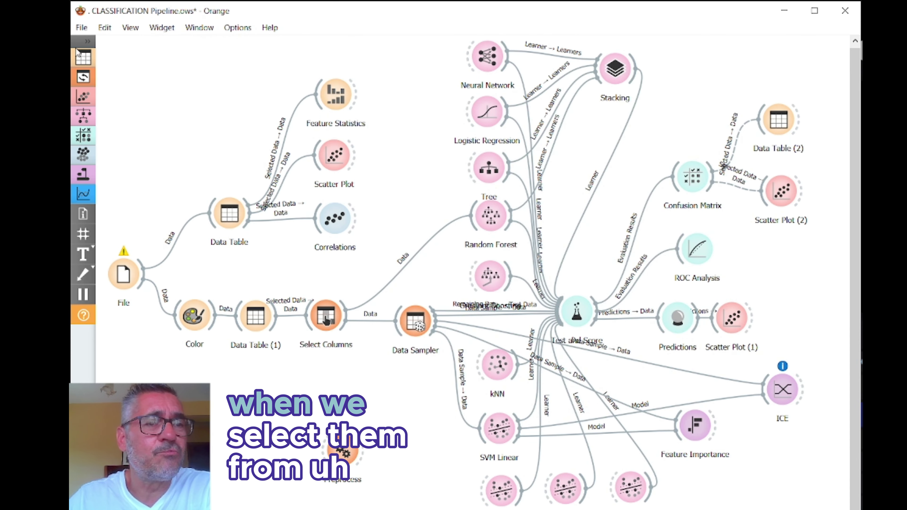
left_click(87, 41)
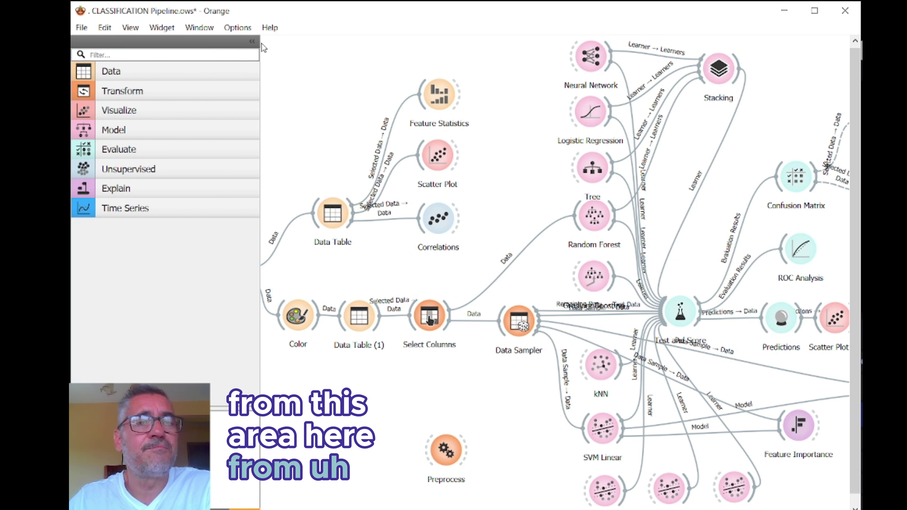
left_click(253, 41)
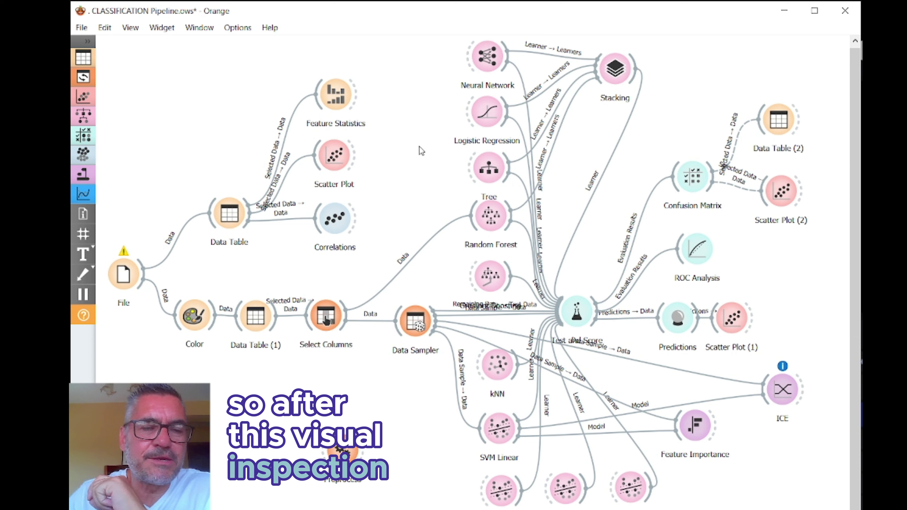
Step: Review the colours assigned to the discrete and numeric variables in the Color widget and close it
double_click(197, 320)
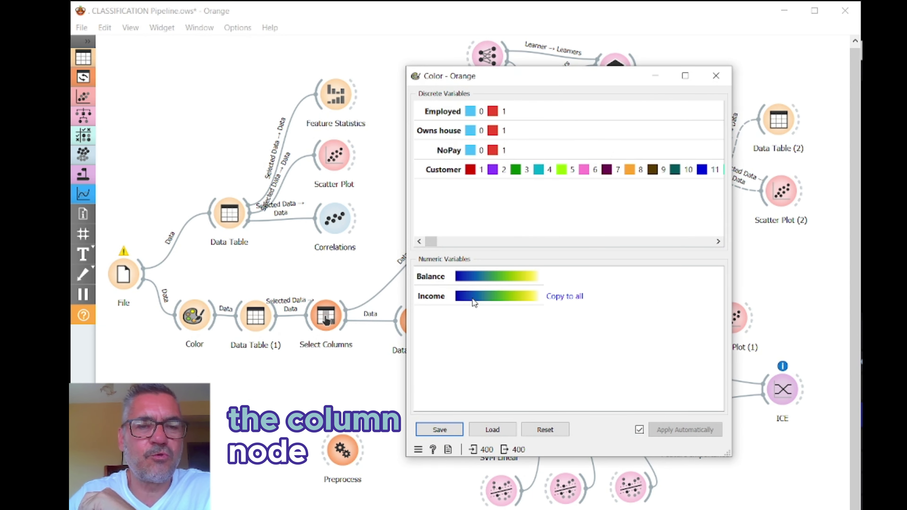
left_click(726, 78)
Step: Open Data Table (1) after the Color widget and move its window so all data columns can be examined
left_click(256, 316)
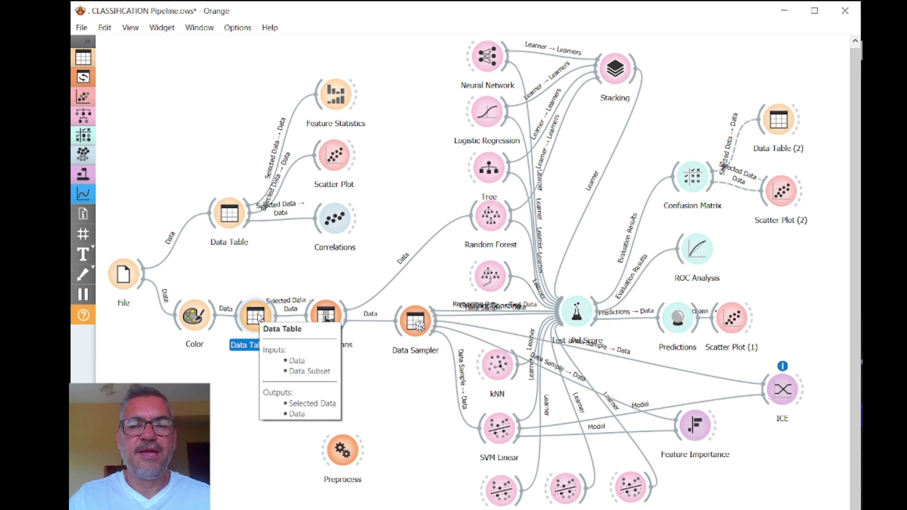
double_click(257, 317)
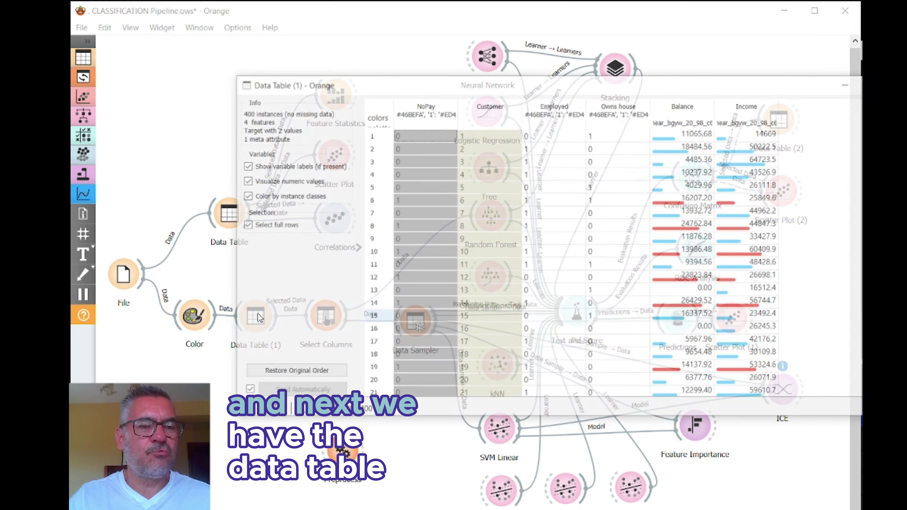
left_click_drag(558, 94, 406, 47)
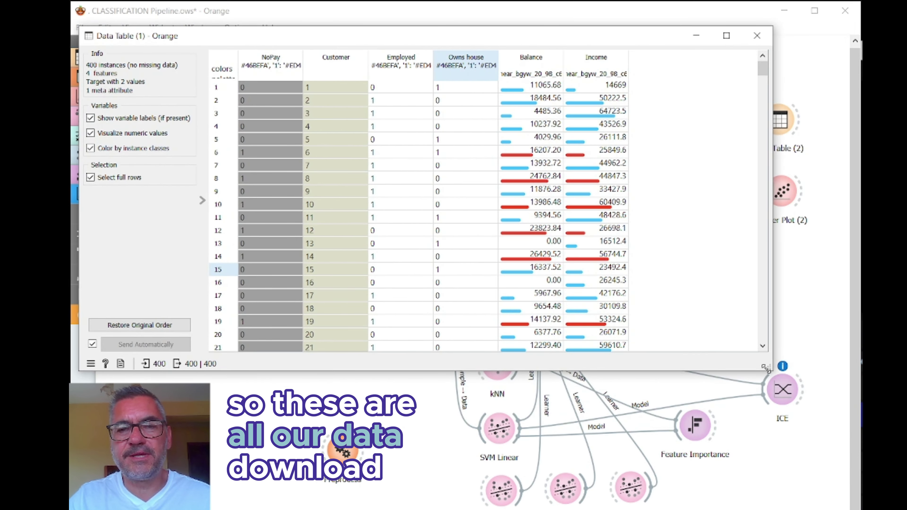
Step: Enlarge the Data Table (1) window and look through the customer rows and their variable columns
left_click_drag(766, 368, 842, 503)
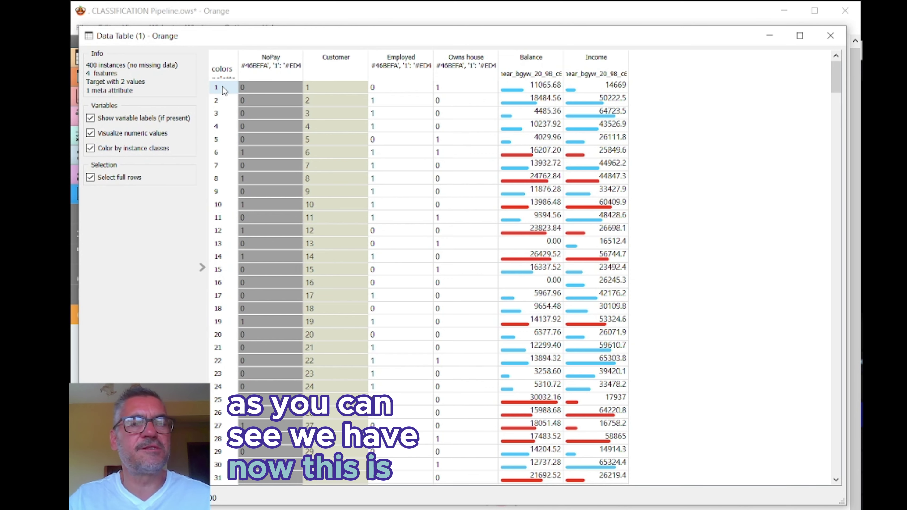
scroll(223, 261, "down", 2)
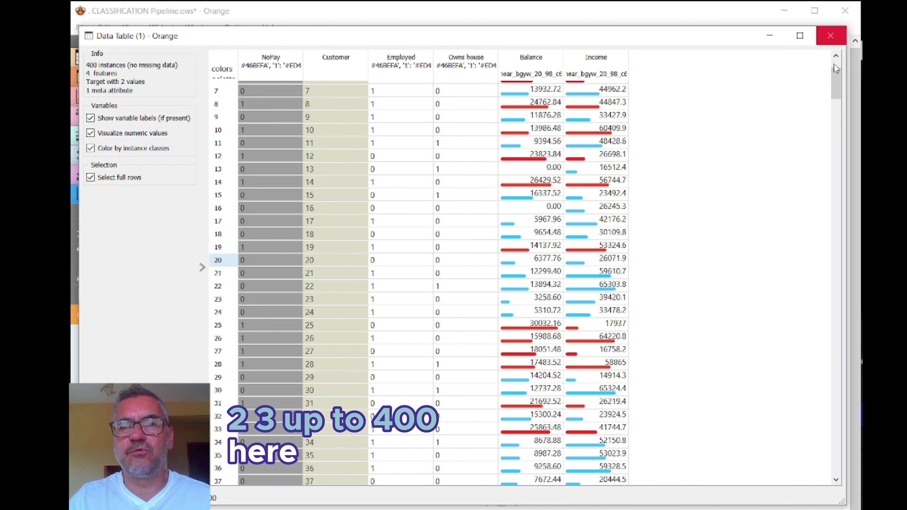
mouse_move(836, 68)
left_mouse_down()
mouse_move(833, 496)
mouse_move(850, 394)
mouse_move(837, 71)
left_mouse_up()
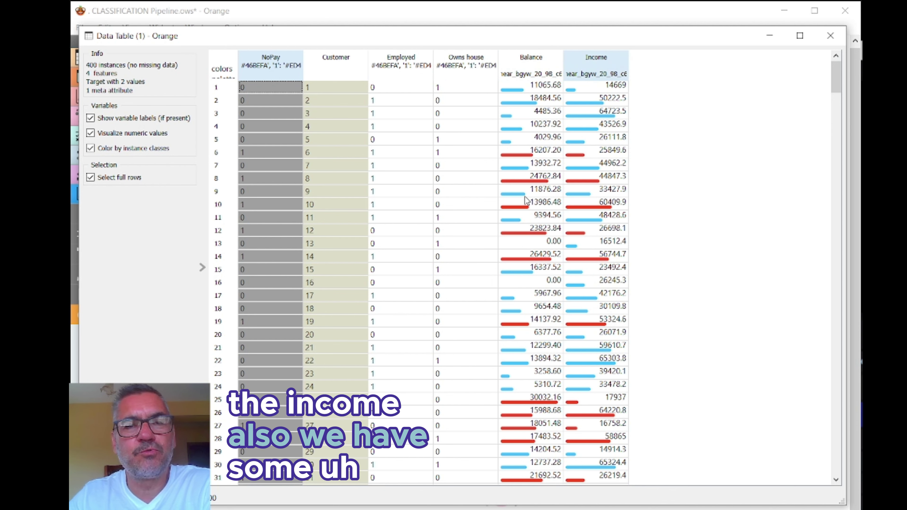
Step: Try switching the variable labels and numeric value visualization off and on in Data Table (1), and close its window
left_click(94, 120)
left_click(94, 120)
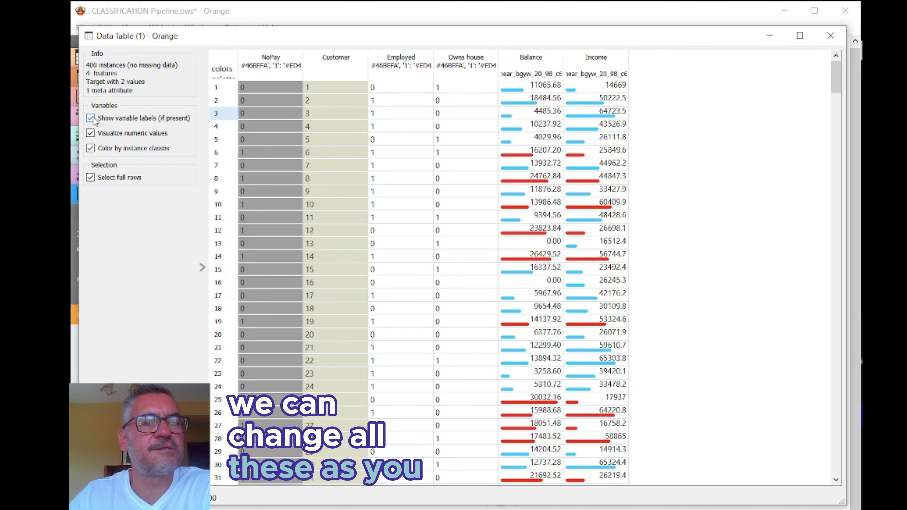
left_click(90, 134)
left_click(91, 138)
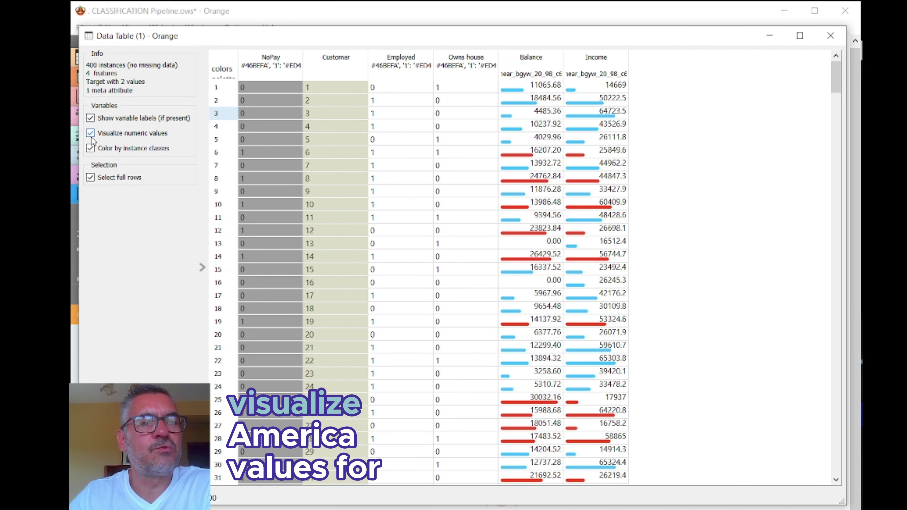
left_click(92, 138)
left_click(91, 139)
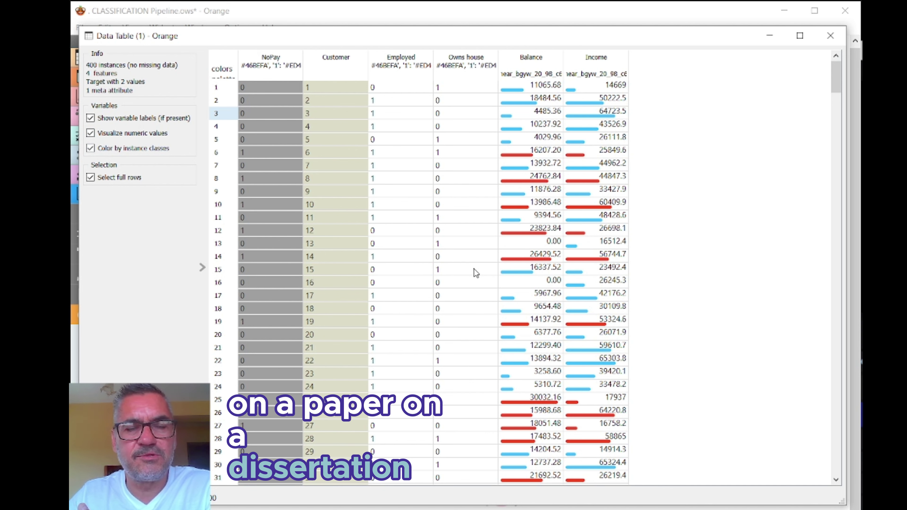
left_click(831, 36)
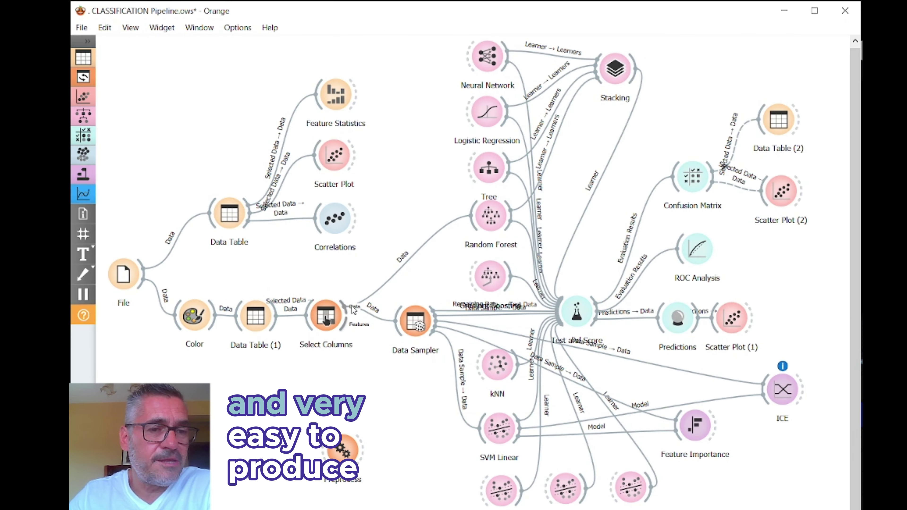
Step: Review the column roles in Select Columns and in the File widget, closing each window
double_click(328, 321)
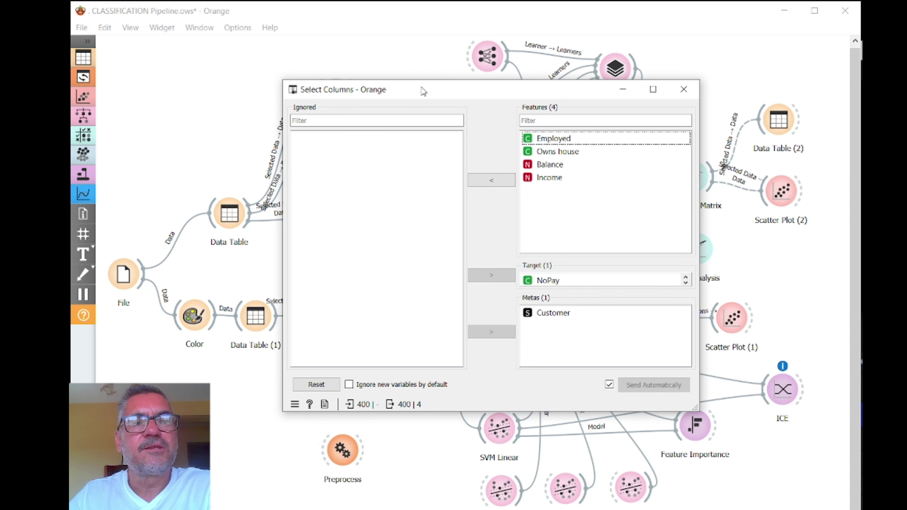
left_click_drag(421, 93, 322, 77)
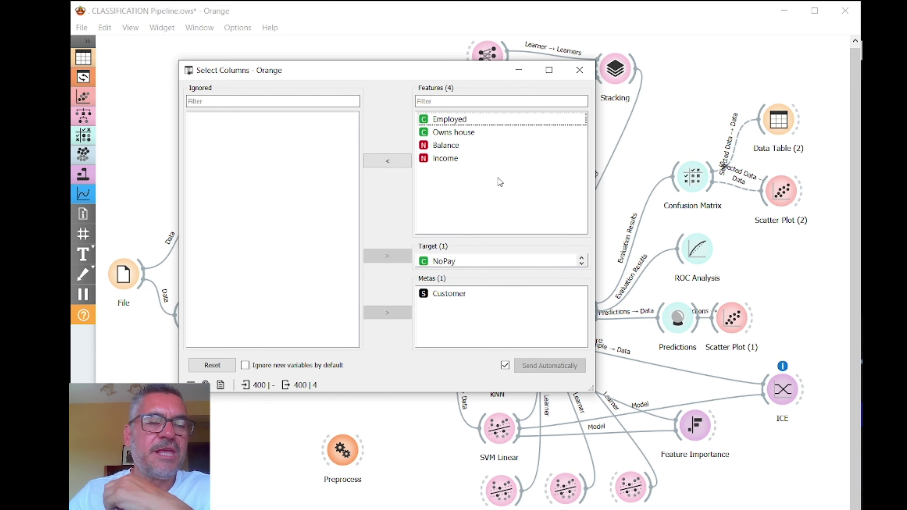
left_click_drag(333, 76, 405, 88)
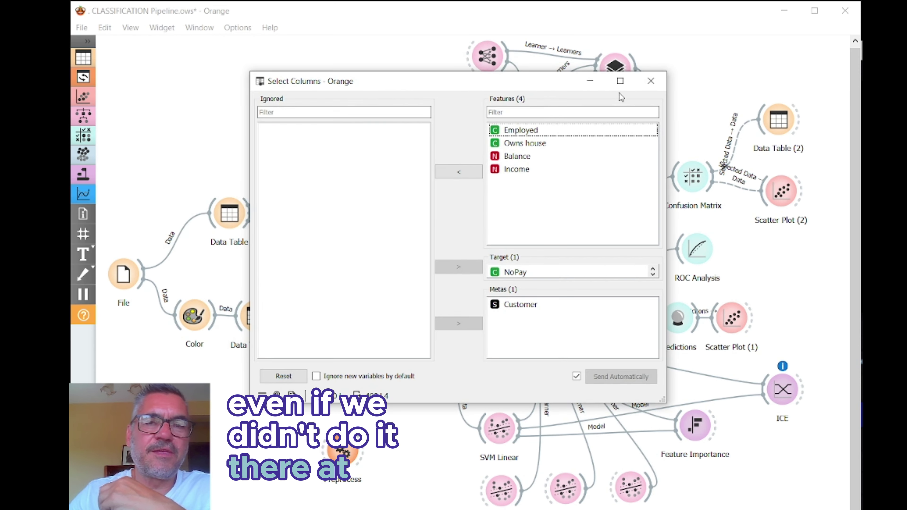
left_click(652, 82)
double_click(123, 274)
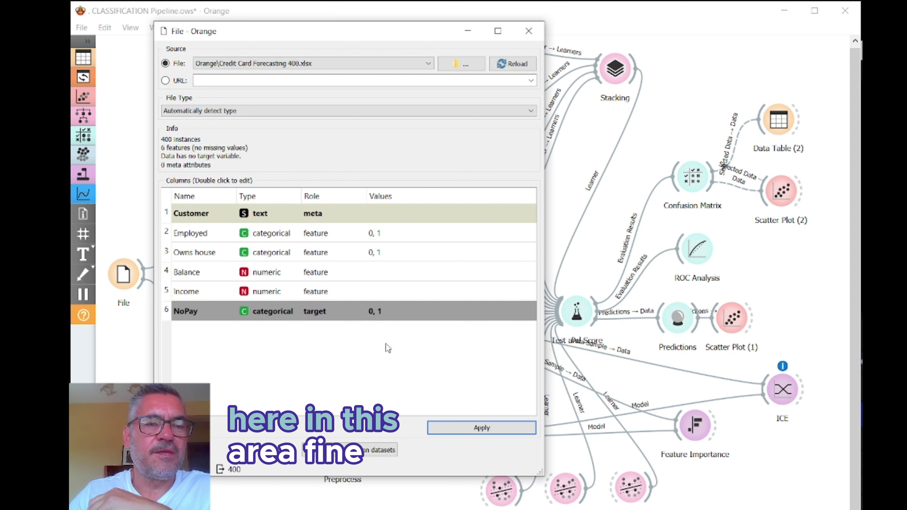
left_click(528, 31)
Step: Reopen Select Columns and move NoPay from the target to the features and Customer from the metas to the ignored variables
double_click(332, 315)
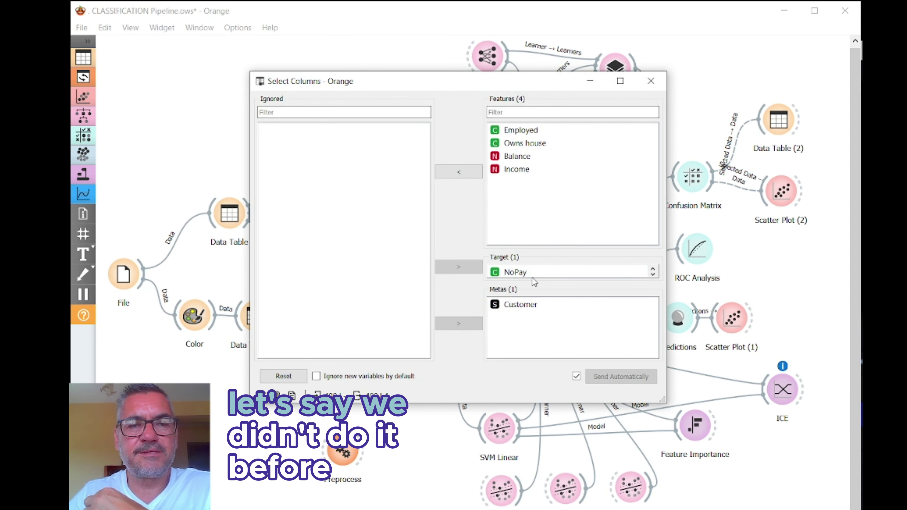
left_click_drag(514, 272, 497, 240)
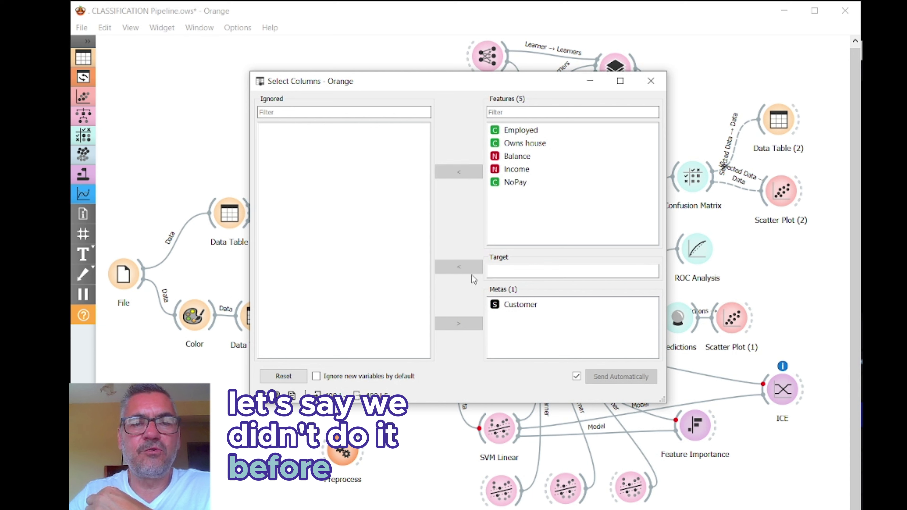
left_click(512, 306)
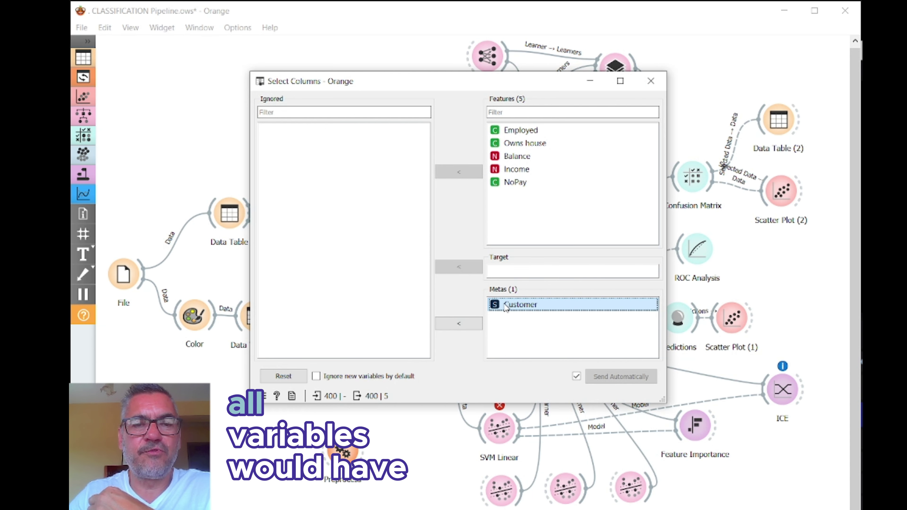
left_click(464, 324)
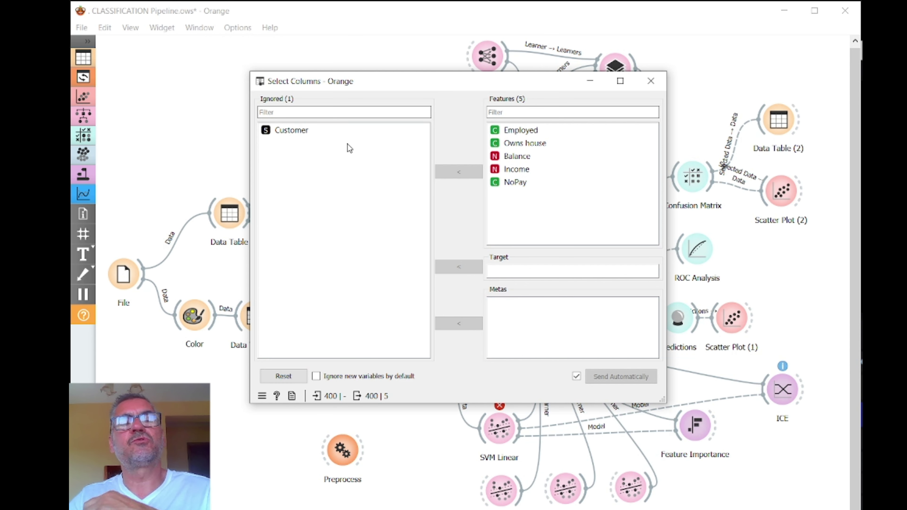
Step: Set NoPay as the target variable in Select Columns and close the window with Customer still ignored
left_click(527, 183)
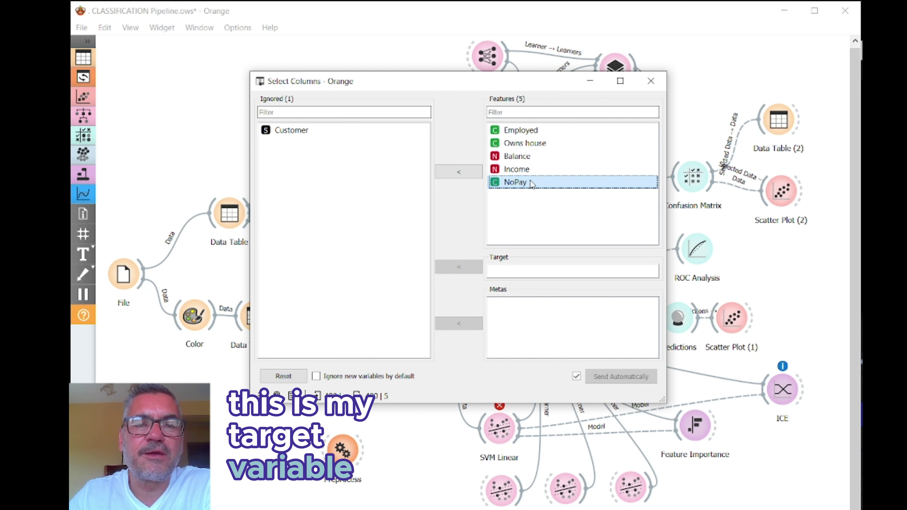
left_click_drag(533, 213, 519, 271)
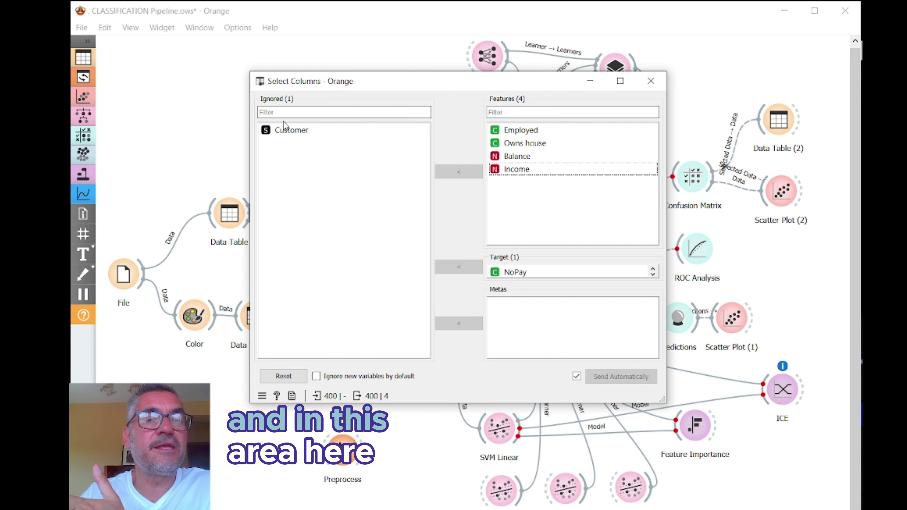
left_click(291, 131)
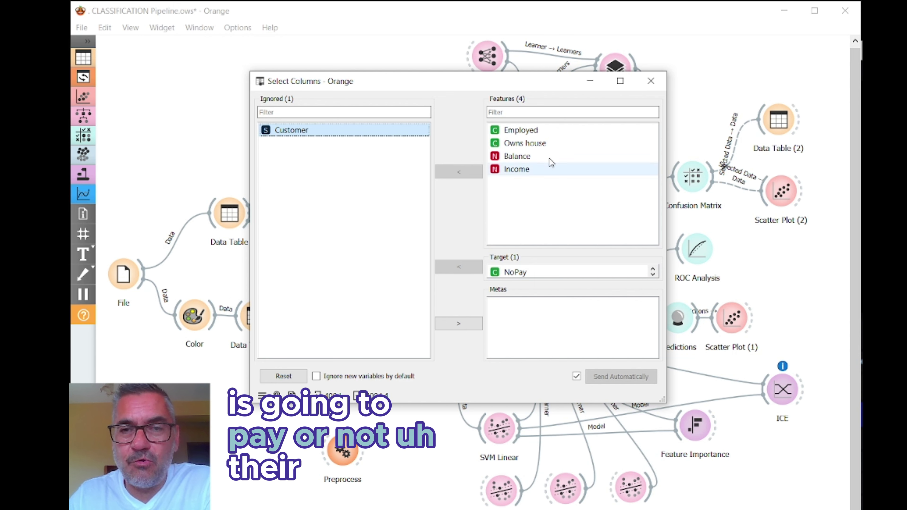
left_click(651, 82)
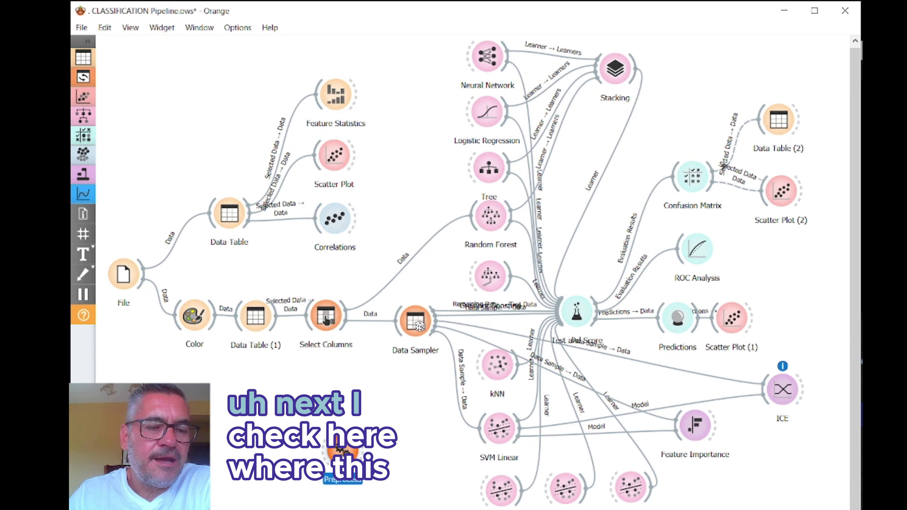
Step: Examine the available preprocessors in the Preprocess widget, close it, and reposition the widget unconnected below Select Columns
left_click_drag(341, 451, 364, 406)
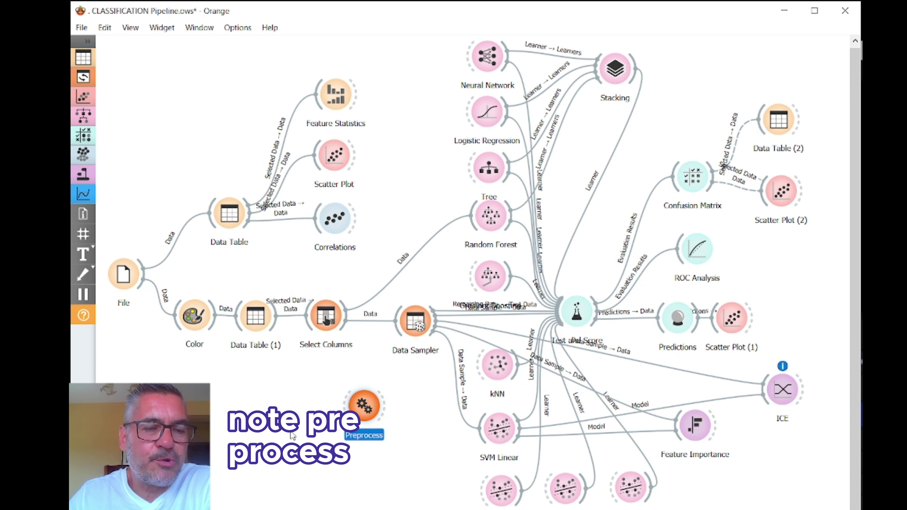
left_click(283, 419)
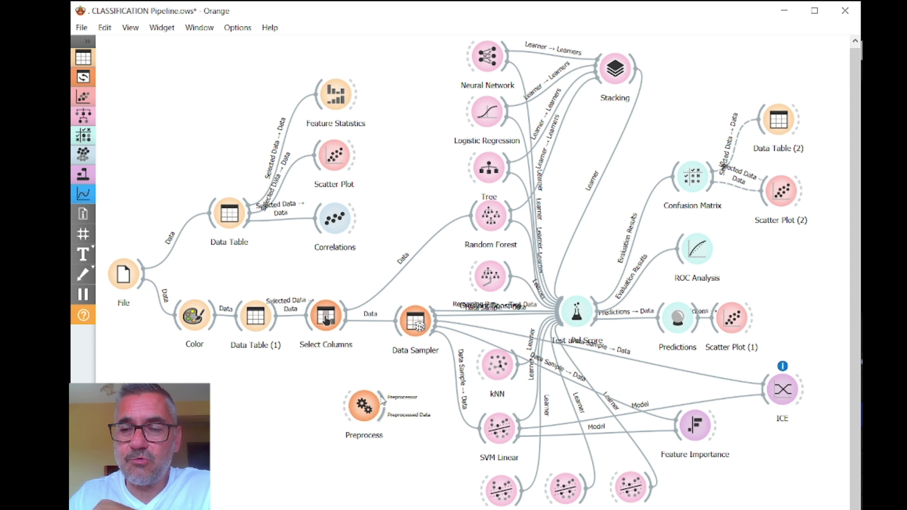
double_click(364, 407)
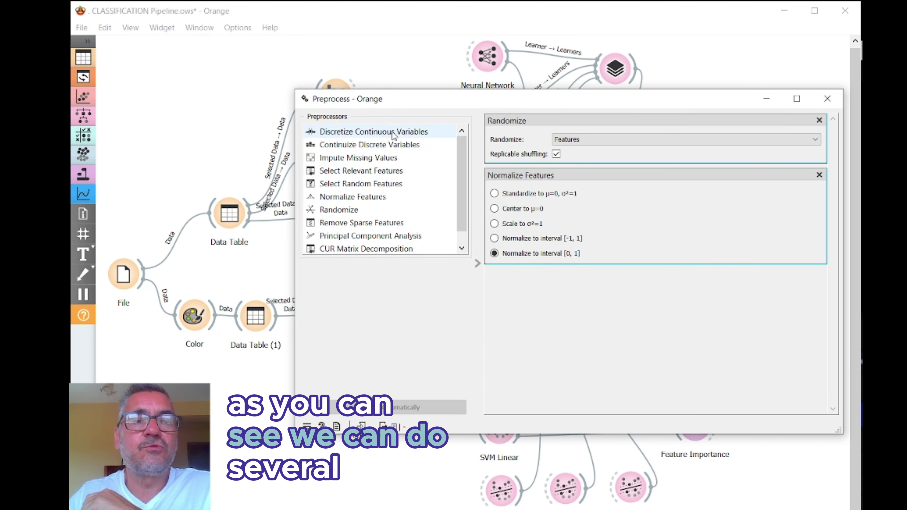
scroll(408, 193, "down", 1)
scroll(401, 218, "up", 1)
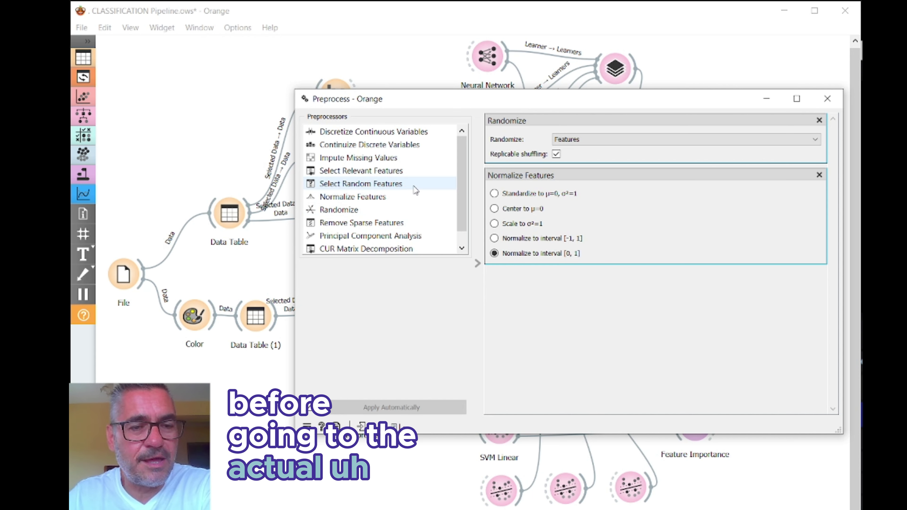
left_click(828, 98)
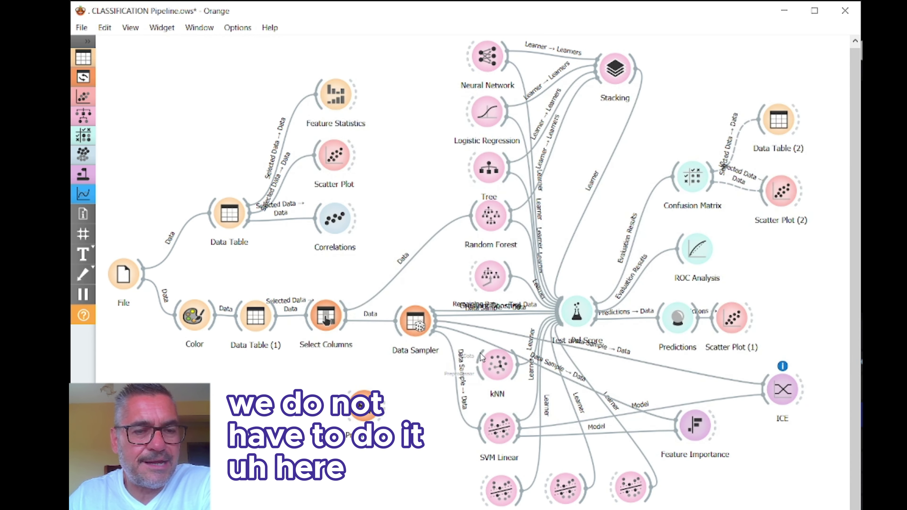
left_click_drag(361, 405, 343, 400)
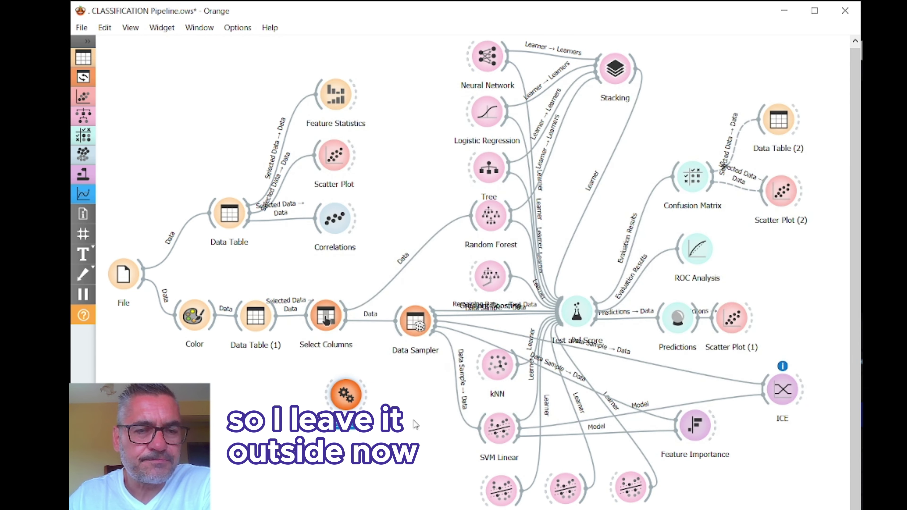
left_click(421, 421)
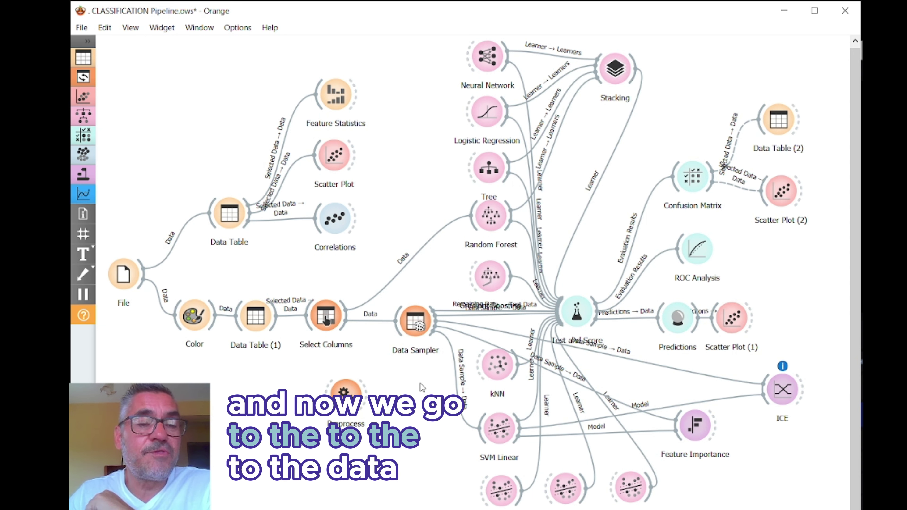
Step: Select the Data Sampler widget and the group of learners from Neural Network to Gradient Boosting with Stacking to inspect their connections
left_click(419, 324)
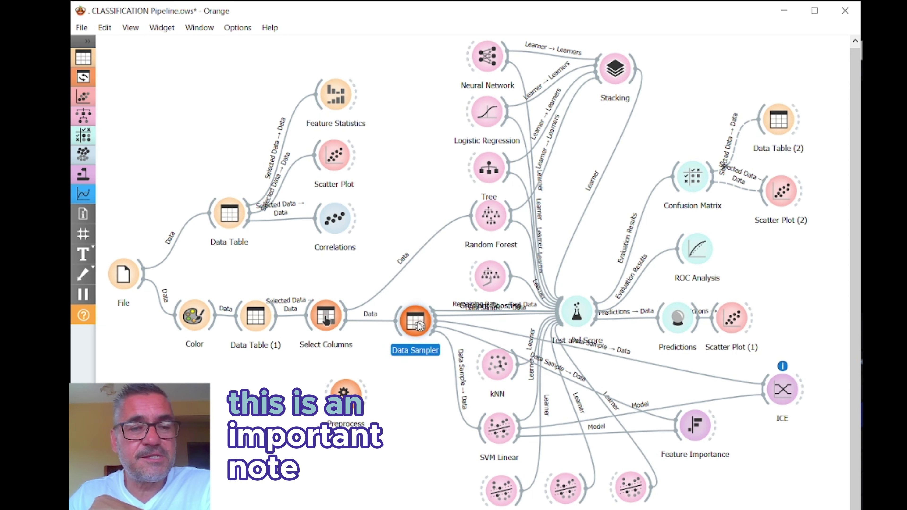
mouse_move(420, 325)
left_mouse_down()
mouse_move(399, 326)
mouse_move(419, 323)
left_mouse_up()
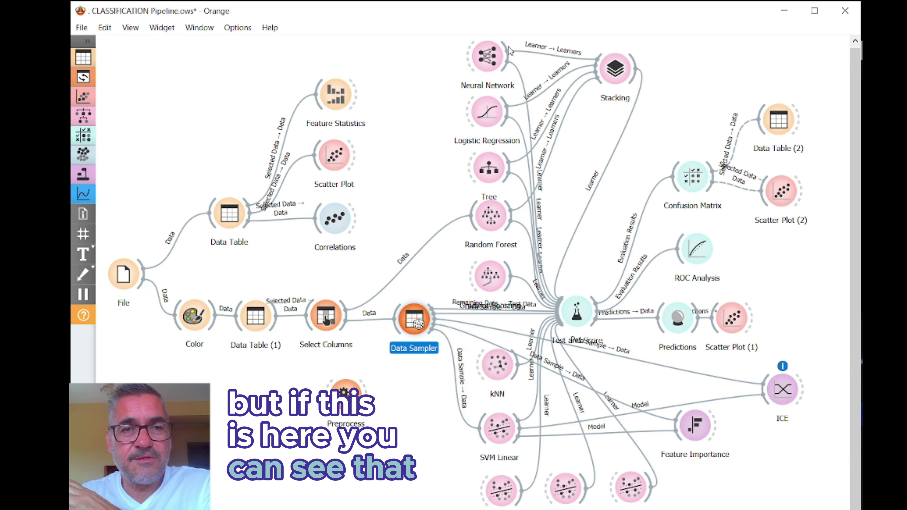
mouse_move(425, 20)
left_mouse_down()
mouse_move(594, 294)
mouse_move(401, 137)
mouse_move(434, 40)
mouse_move(422, 22)
left_mouse_up()
left_click_drag(413, 52, 647, 292)
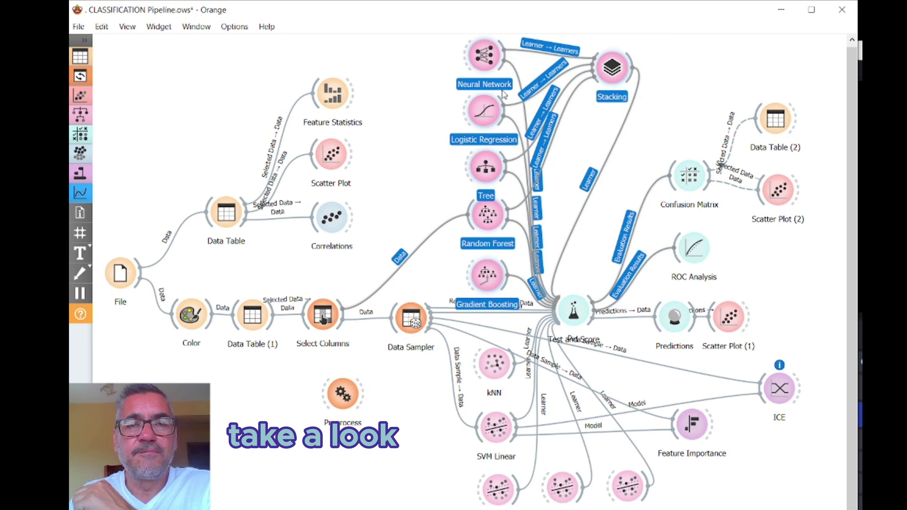
mouse_move(485, 55)
left_mouse_down()
mouse_move(535, 51)
mouse_move(461, 52)
mouse_move(484, 55)
left_mouse_up()
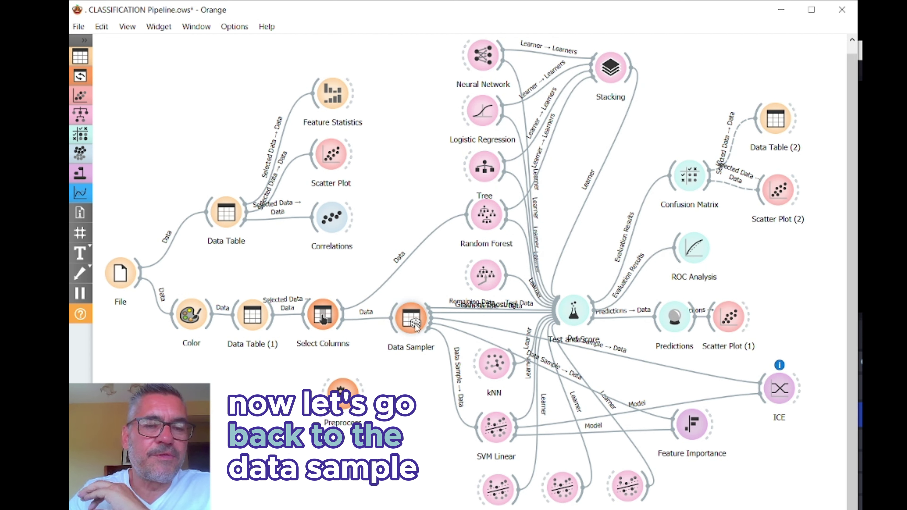
Step: Examine the sampling type and data proportion settings in Data Sampler and close the window
left_click_drag(415, 325, 408, 325)
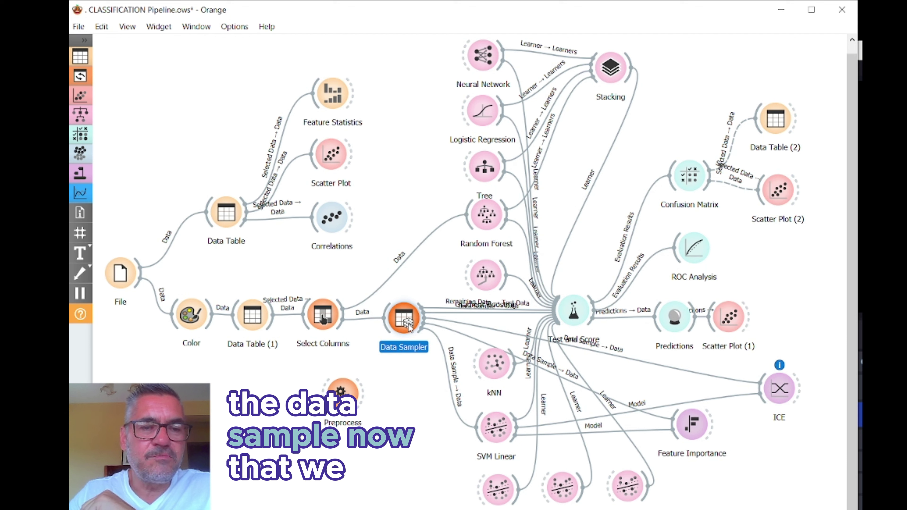
double_click(409, 325)
left_click_drag(405, 218, 320, 77)
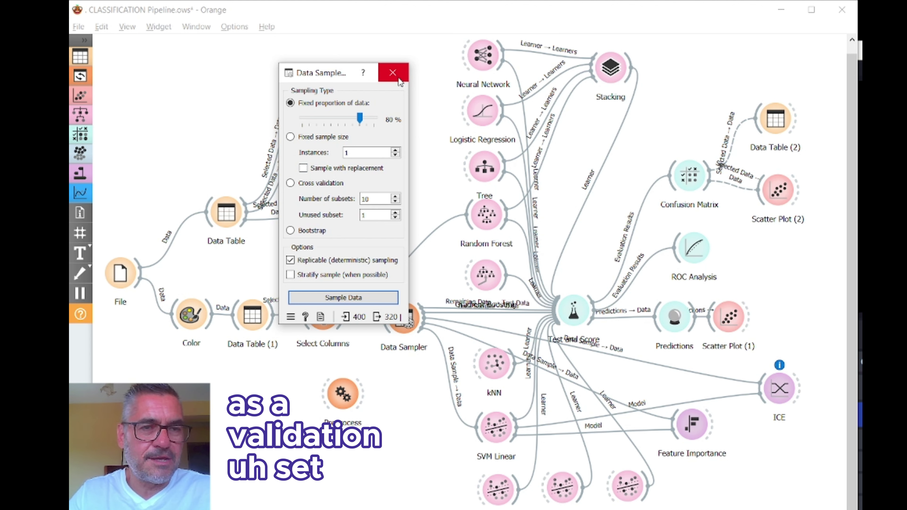
left_click(393, 73)
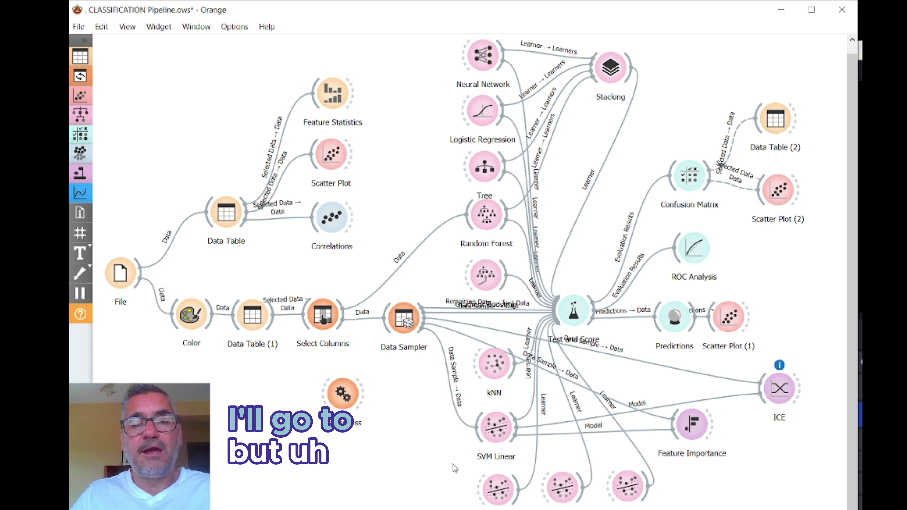
Step: Review the SVM type and kernel settings of the SVM Linear widget and close it
double_click(496, 428)
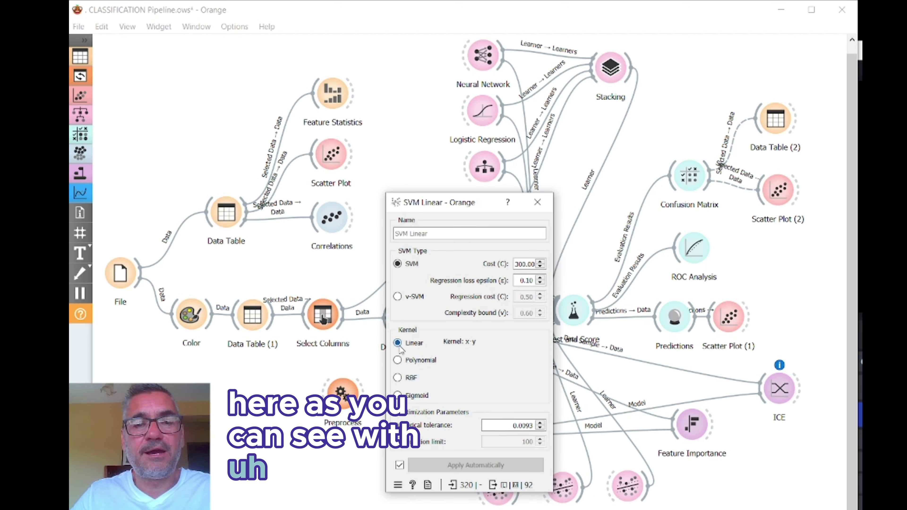
left_click(538, 202)
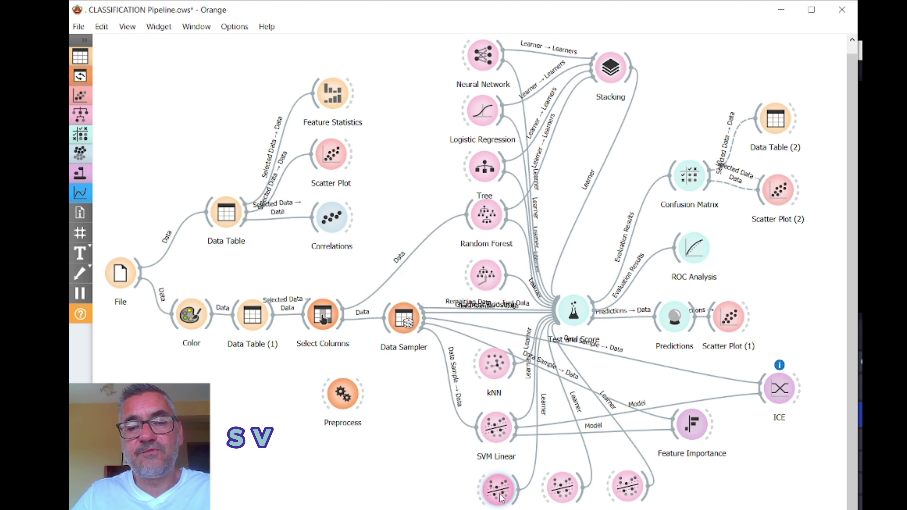
Step: Review the SVM type and kernel settings of the SVM Polynomial widget and close it
double_click(500, 497)
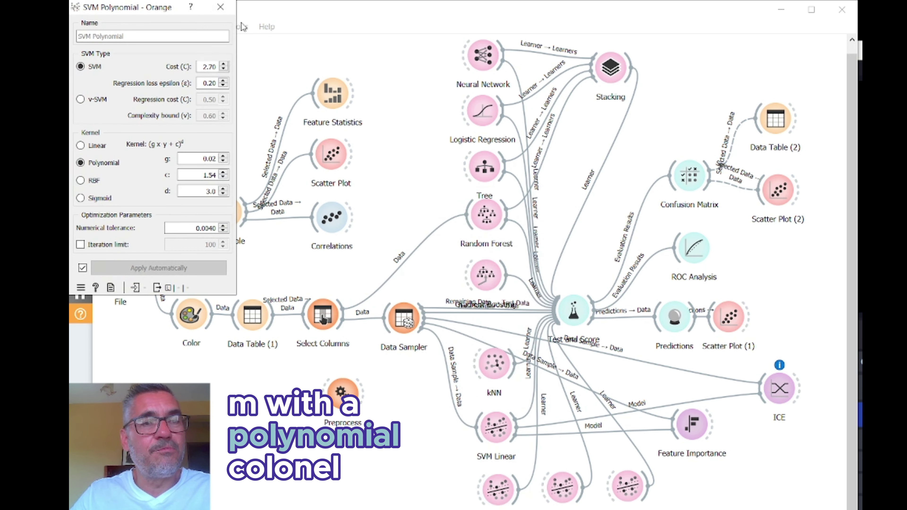
left_click(222, 8)
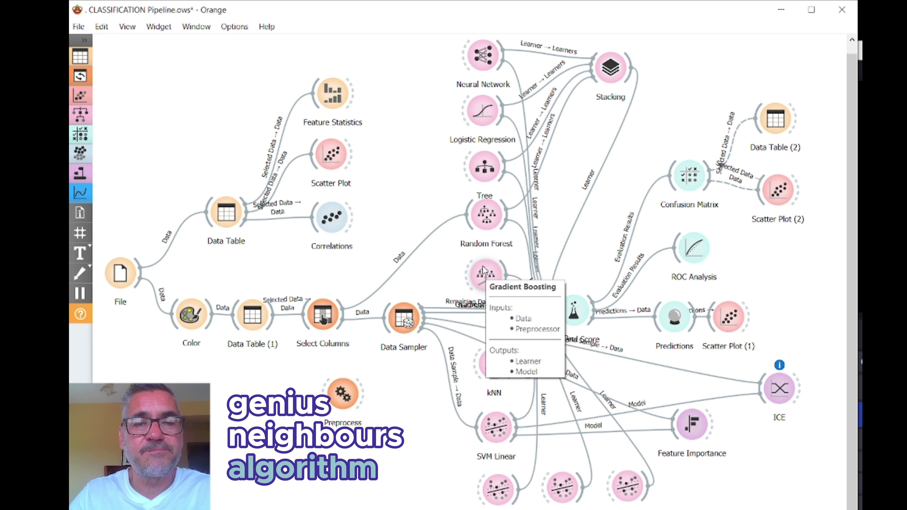
Step: Look over the Gradient Boosting, Logistic Regression and Neural Network learners and nudge the Test and Score widget slightly on the canvas
left_click_drag(484, 268, 483, 264)
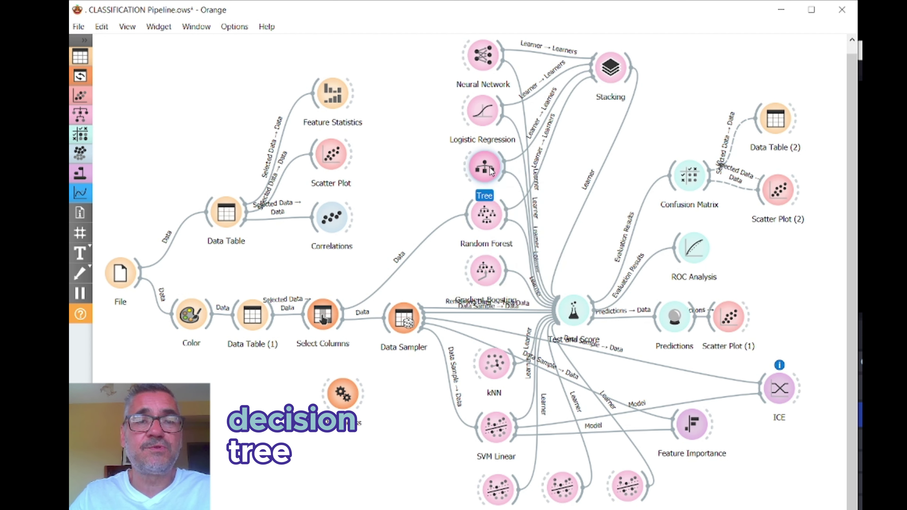
left_click(492, 112)
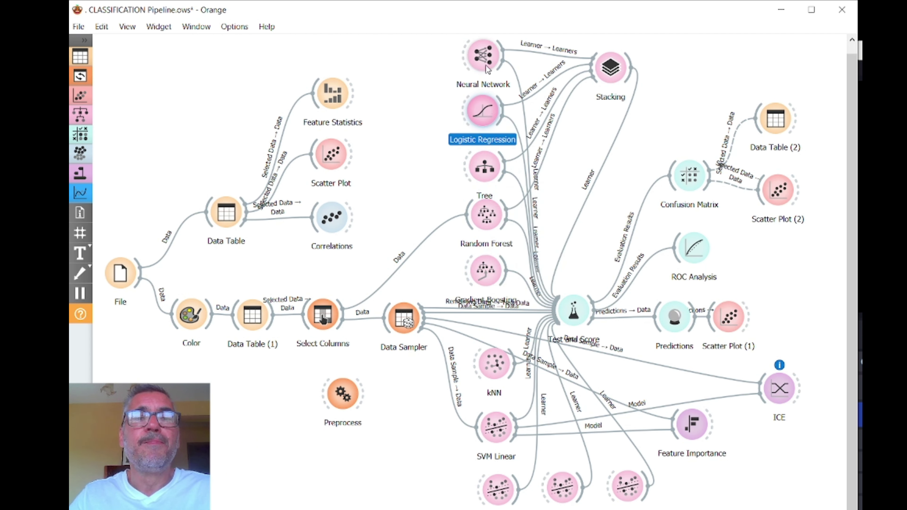
left_click(488, 59)
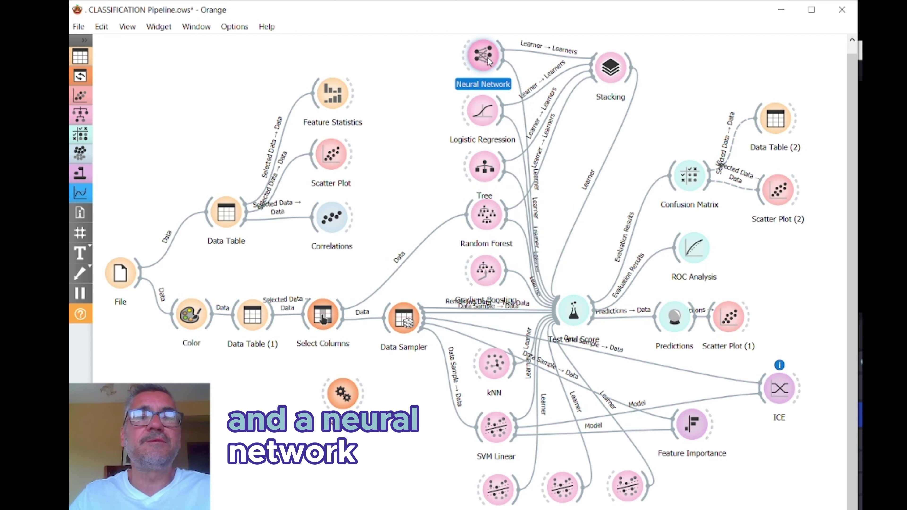
left_click(400, 191)
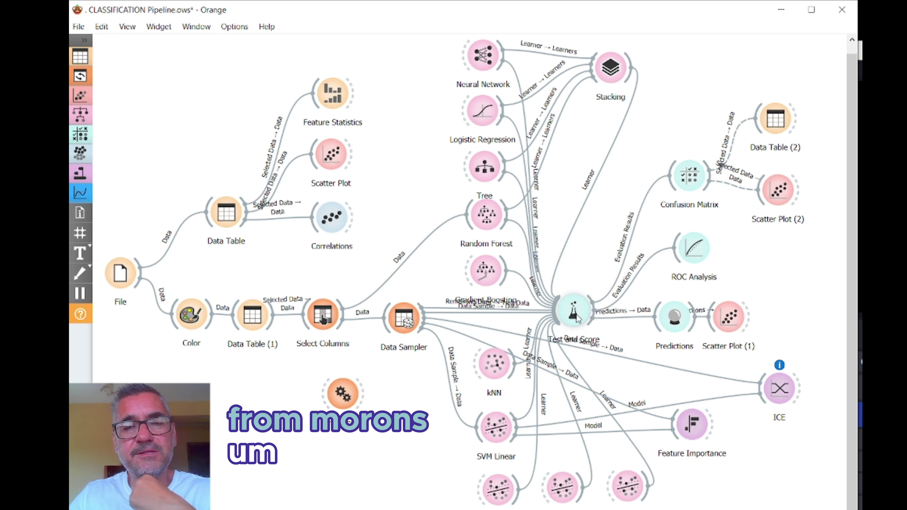
mouse_move(578, 318)
left_mouse_down()
mouse_move(587, 314)
mouse_move(580, 315)
left_mouse_up()
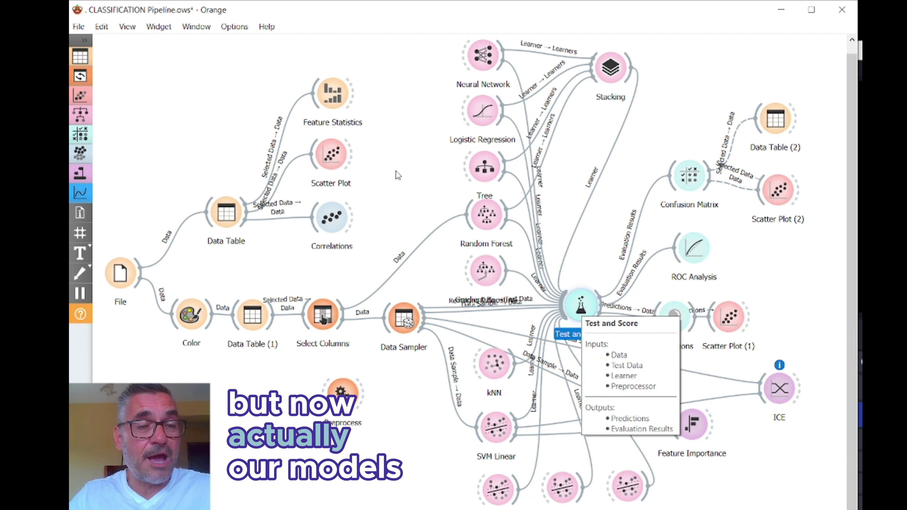
left_click(397, 197)
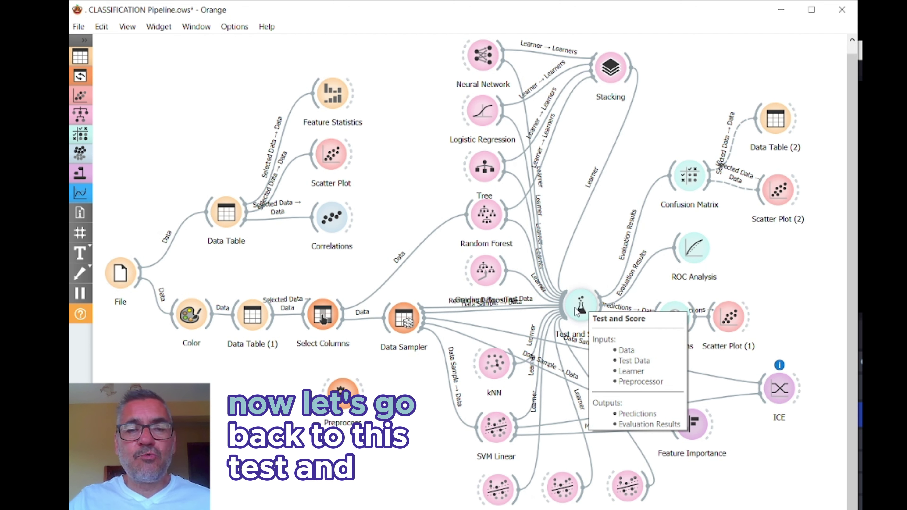
Step: Open Test and Score, move its window fully into view, and fit the AUC, CA, F1 and Prec columns to their contents
left_click(581, 312)
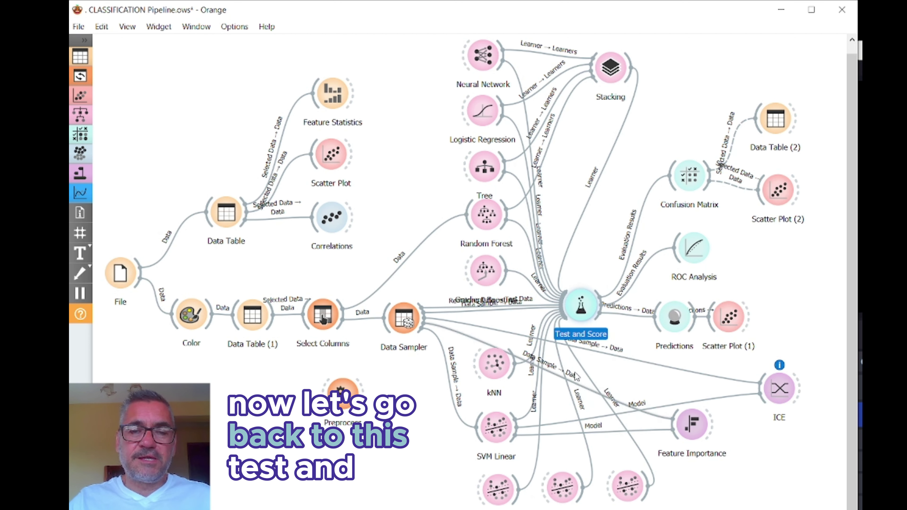
double_click(582, 312)
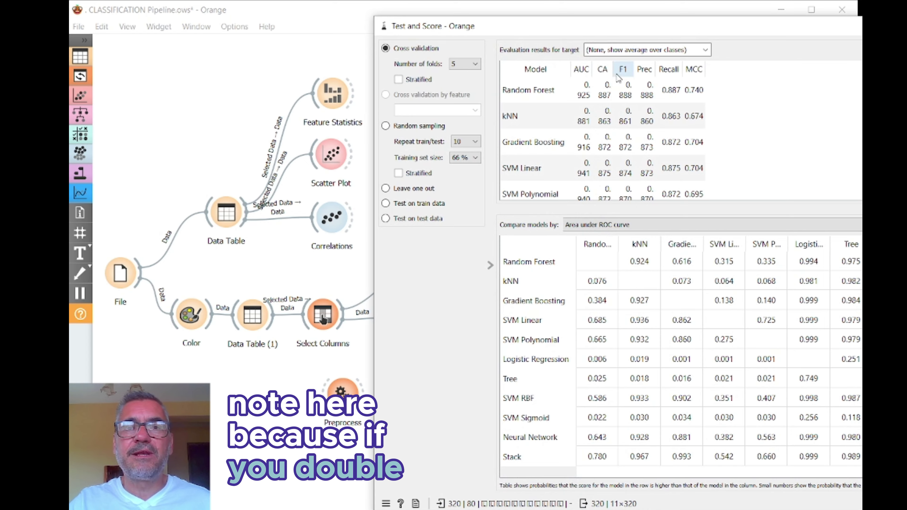
left_click_drag(646, 31, 369, 18)
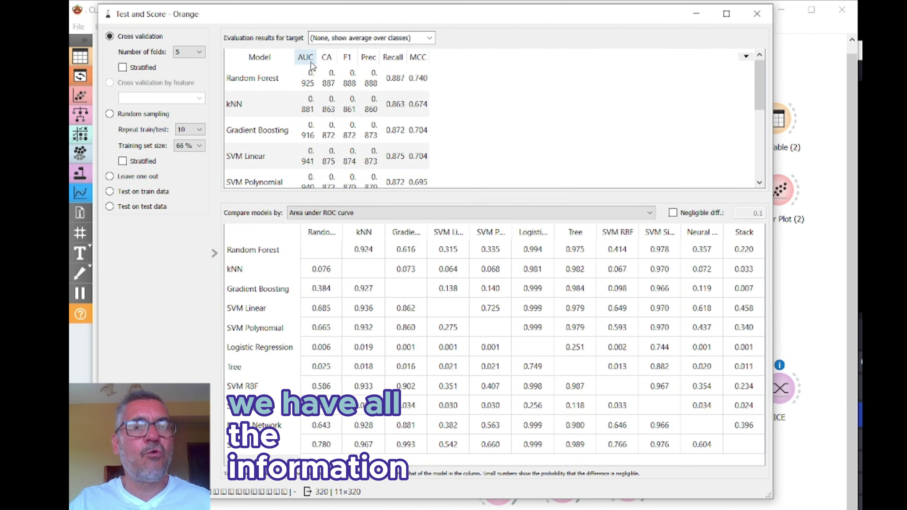
double_click(317, 58)
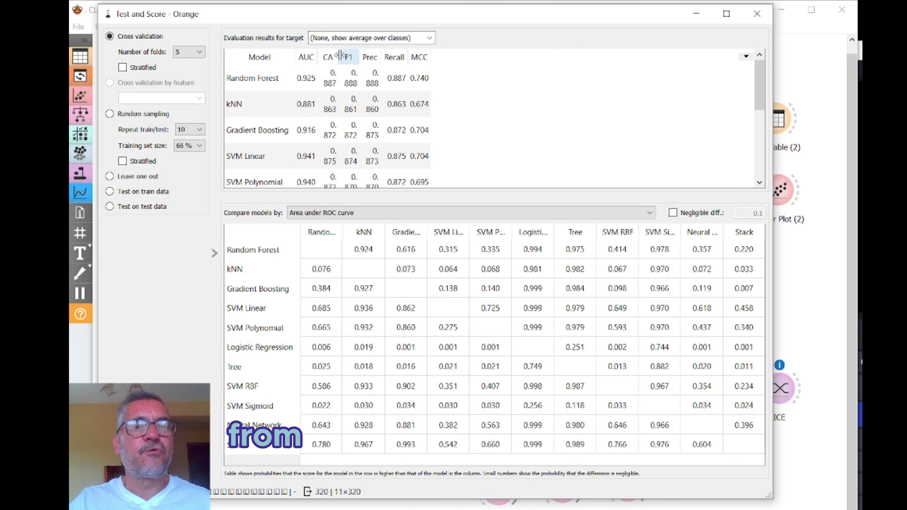
double_click(338, 56)
double_click(361, 55)
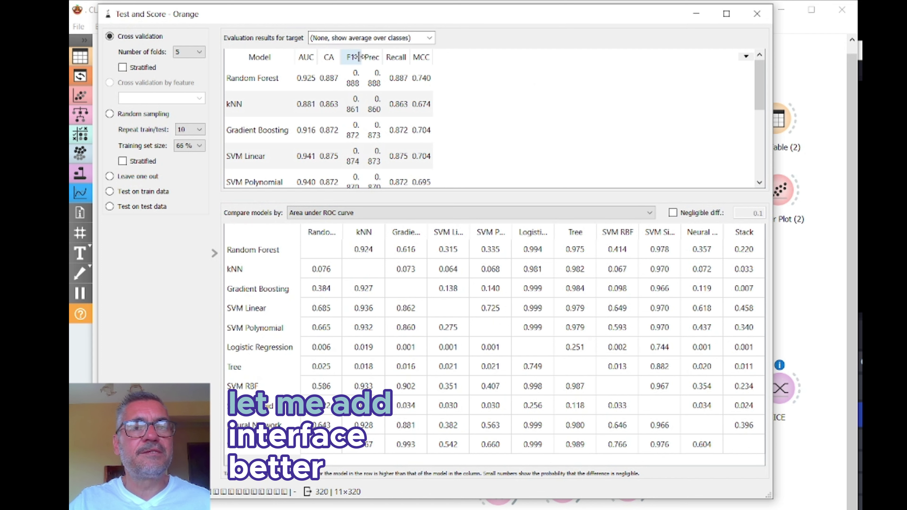
double_click(384, 59)
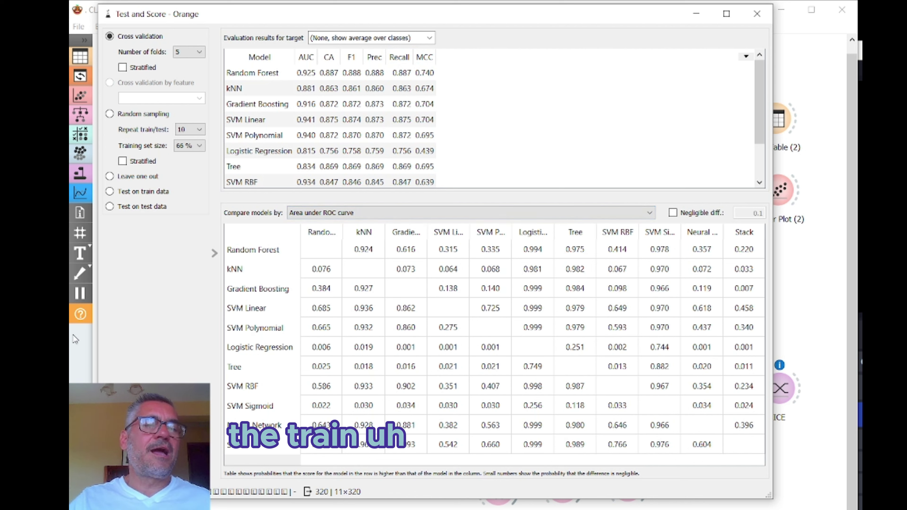
Step: Evaluate the models with Test on train data and fit the AUC, CA, F1 and Prec columns to their contents
left_click(131, 193)
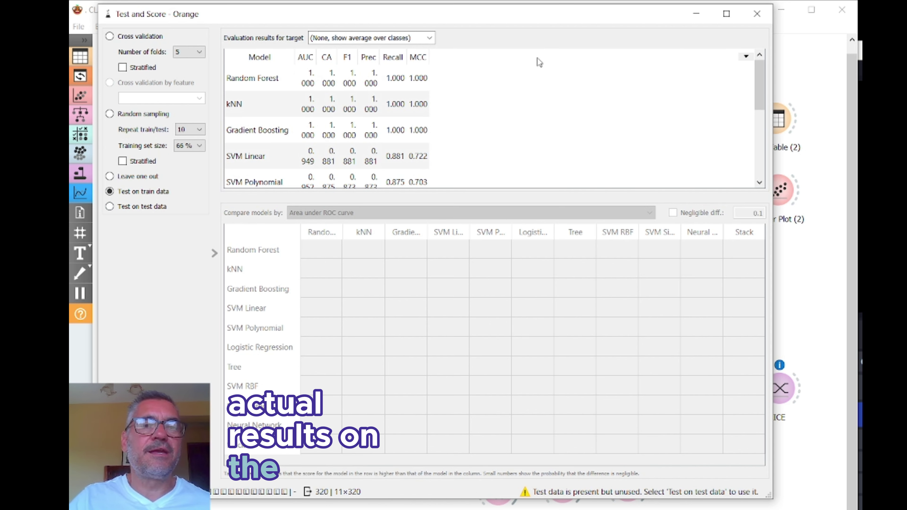
double_click(336, 57)
double_click(315, 56)
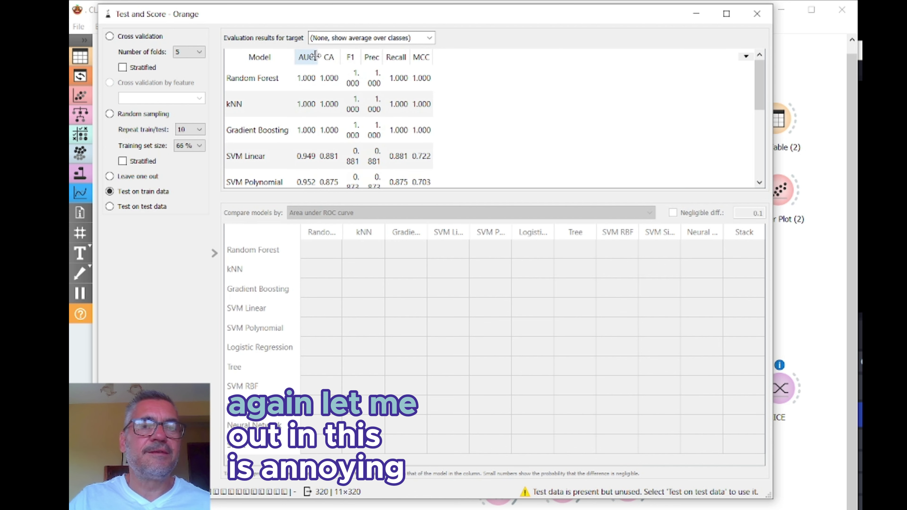
double_click(360, 57)
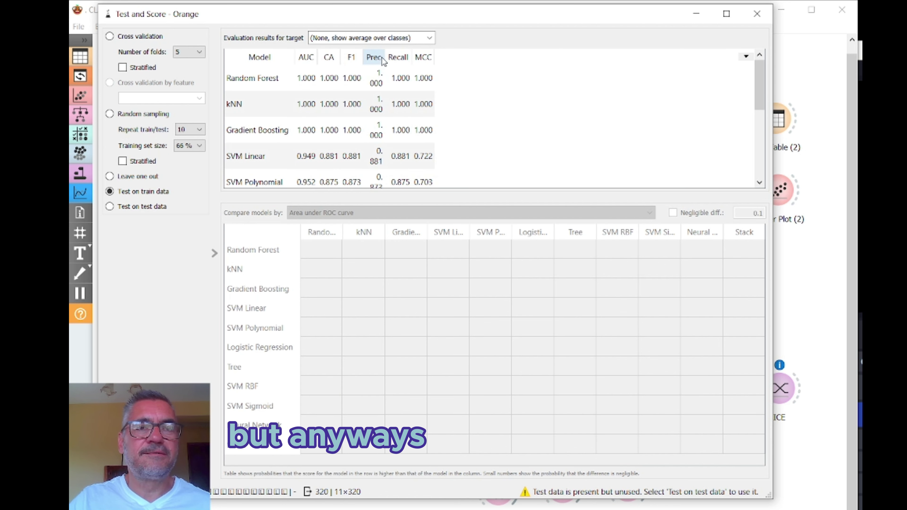
double_click(385, 57)
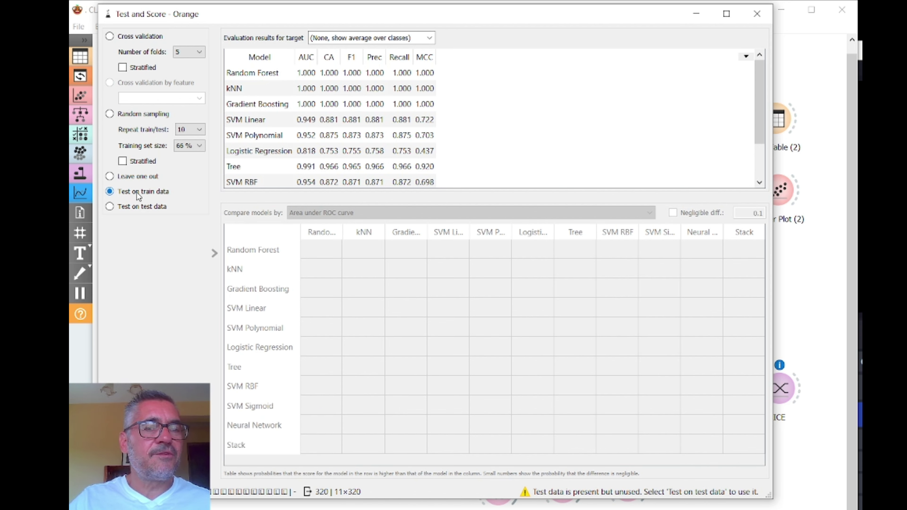
Step: Sort the training-data results by AUC in descending order and compare the scores of all models
scroll(363, 126, "down", 1)
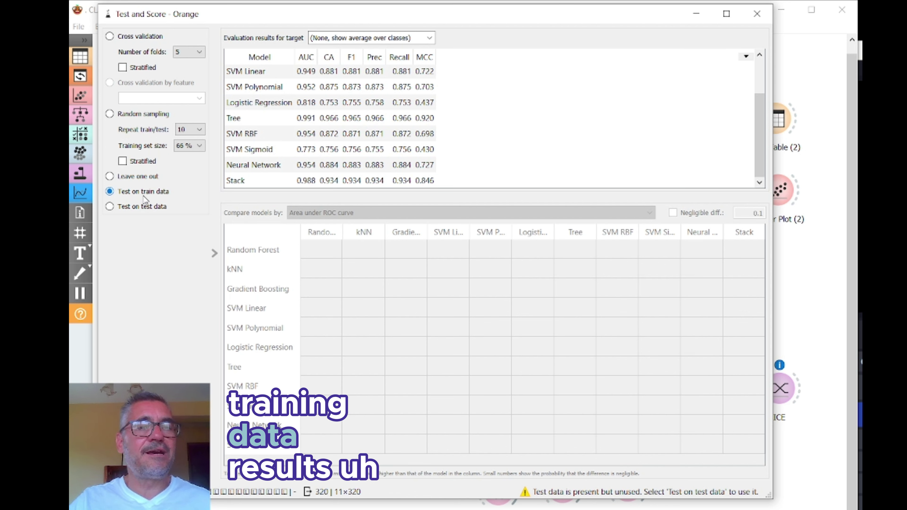
left_click(306, 58)
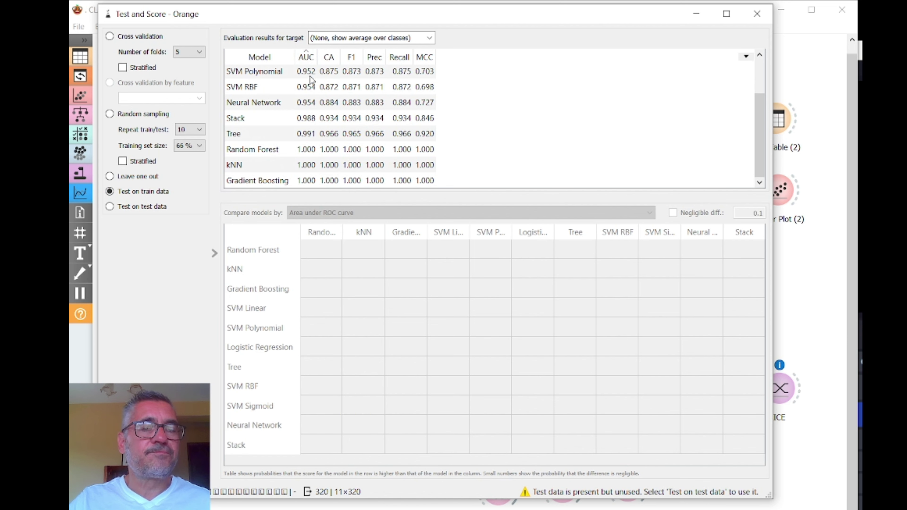
scroll(312, 81, "up", 1)
left_click(313, 60)
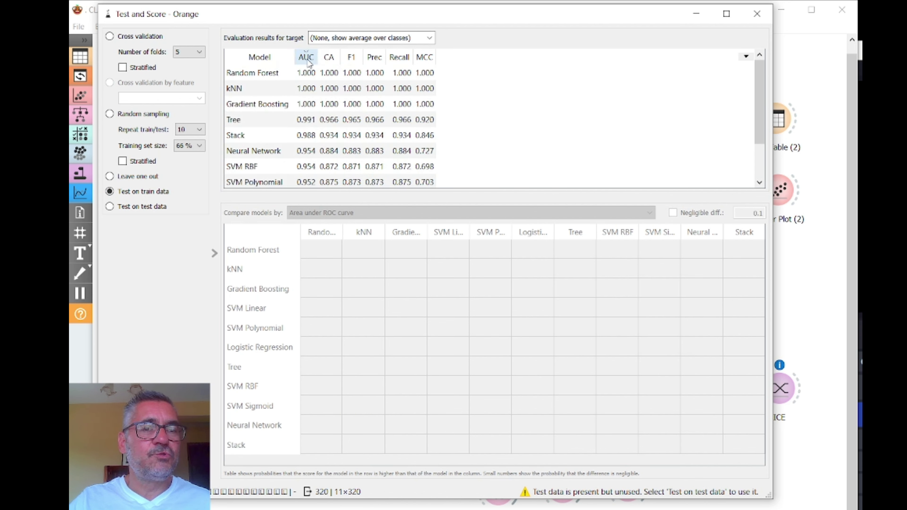
left_click(310, 61)
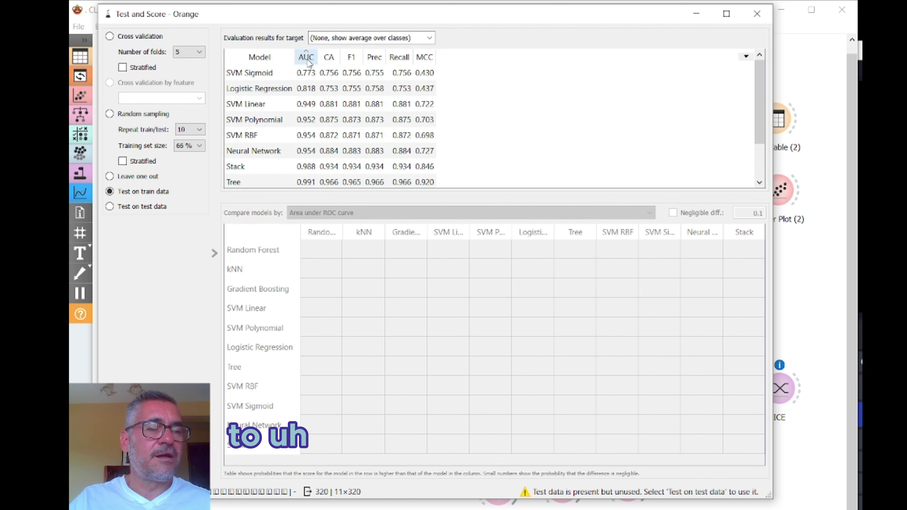
left_click(309, 61)
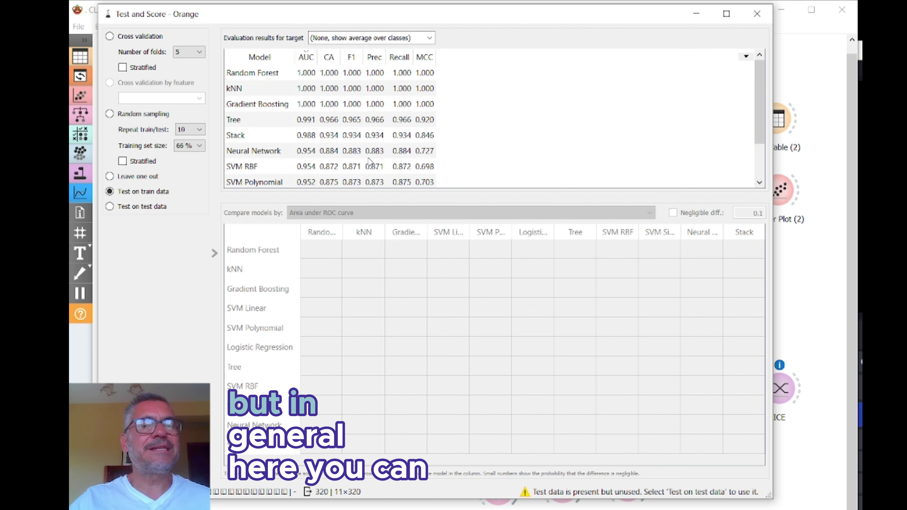
scroll(372, 99, "down", 1)
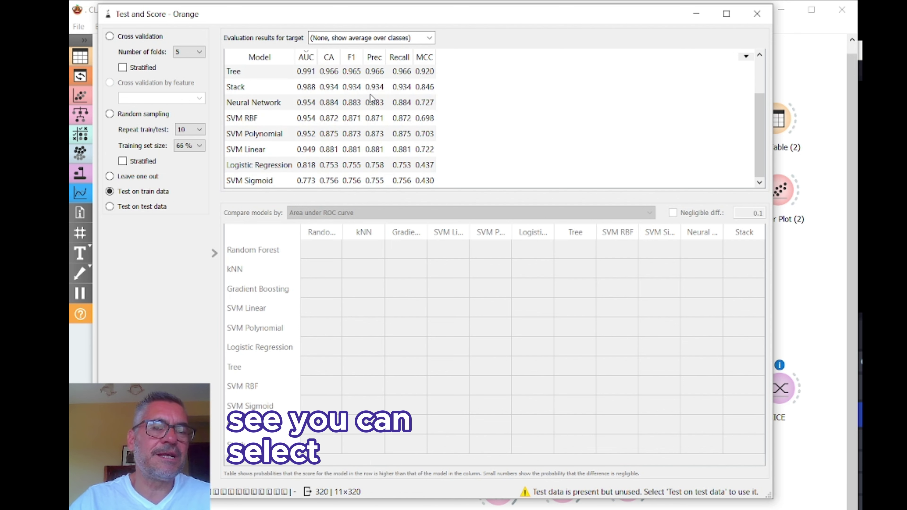
scroll(366, 155, "up", 1)
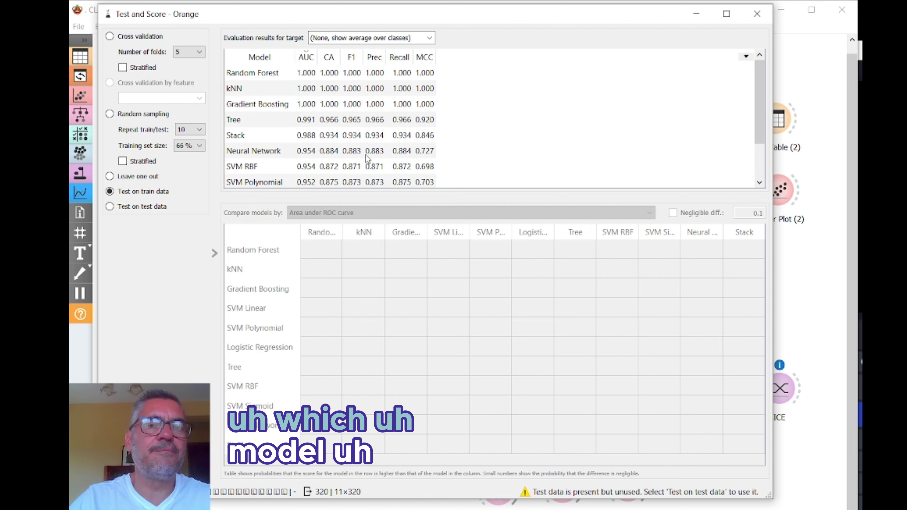
scroll(367, 155, "down", 1)
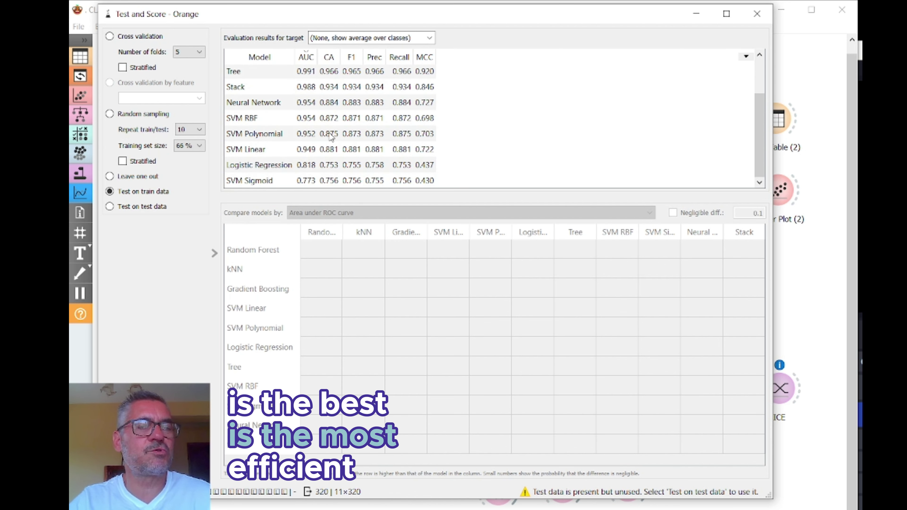
scroll(332, 136, "up", 1)
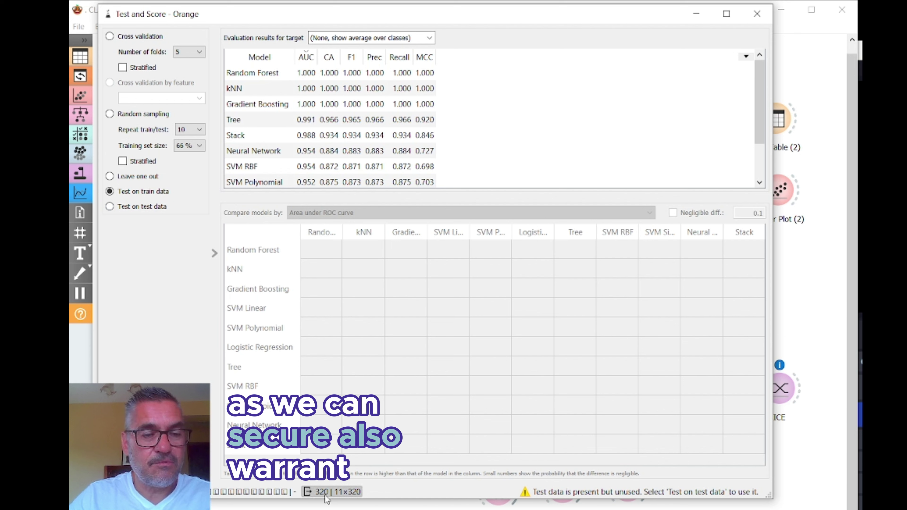
Step: Evaluate the models with Test on test data and fit the AUC, CA, F1 and Prec columns to their contents
mouse_move(326, 499)
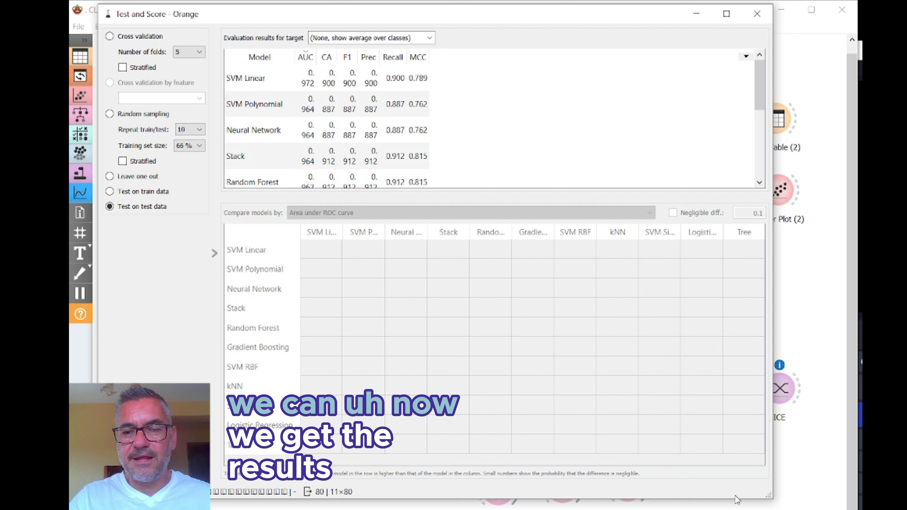
double_click(317, 57)
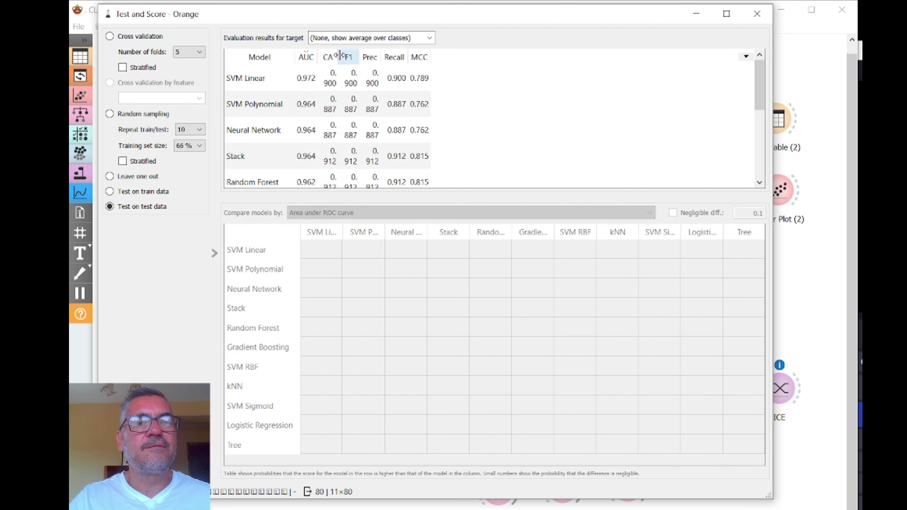
double_click(338, 57)
double_click(361, 57)
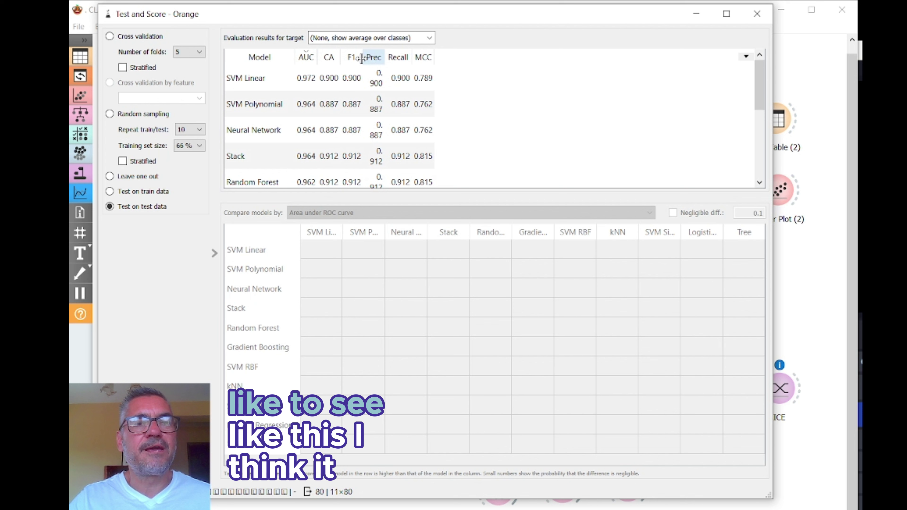
double_click(385, 57)
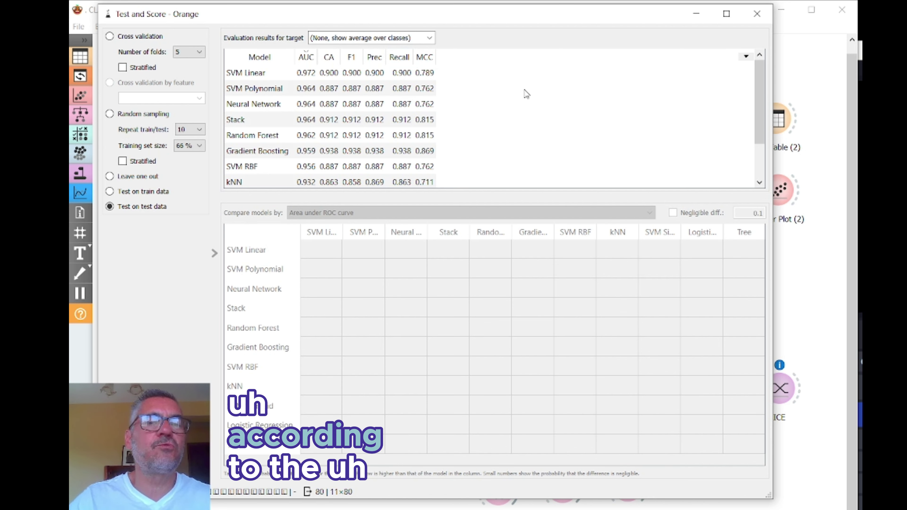
Step: Compare the test-data results by descending AUC, select the SVM Linear row, and re-sort the models by descending precision
left_click(307, 59)
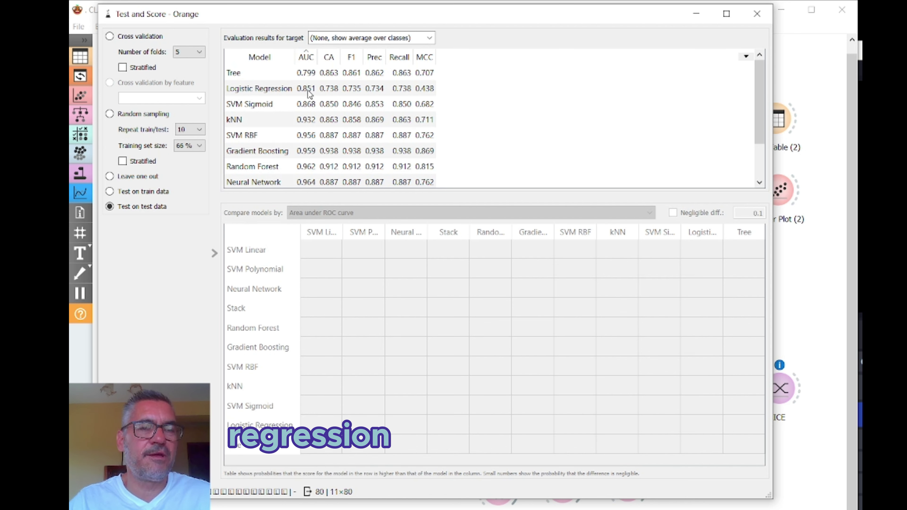
left_click(308, 57)
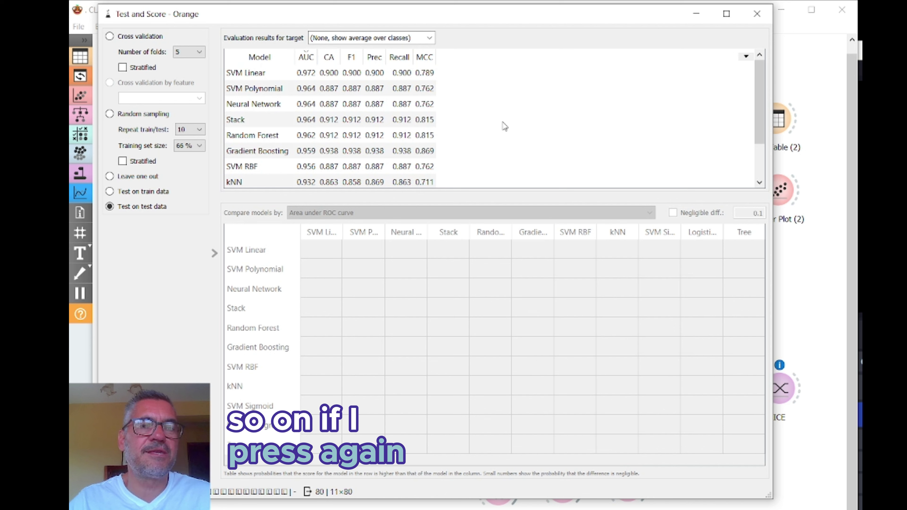
left_click(309, 75)
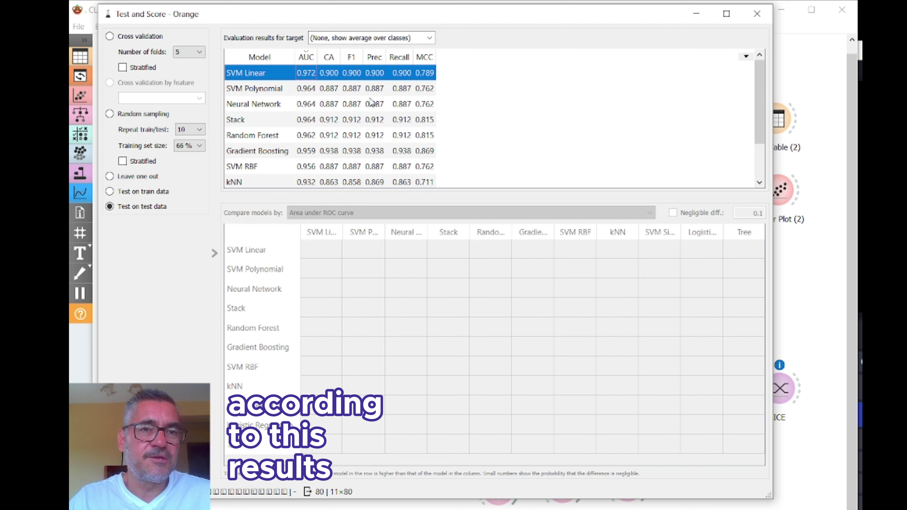
left_click(377, 58)
left_click(379, 60)
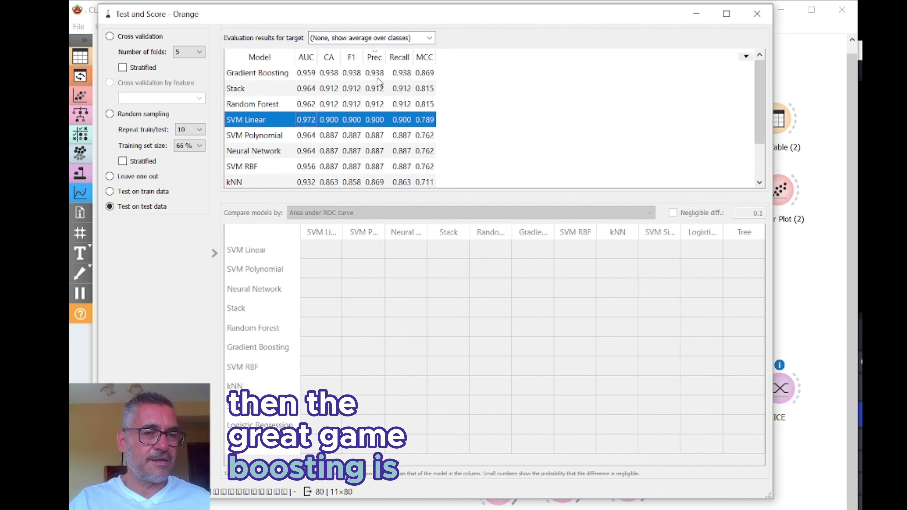
Step: Compare the test-data results by descending recall, and re-sort the models by descending AUC
left_click(404, 59)
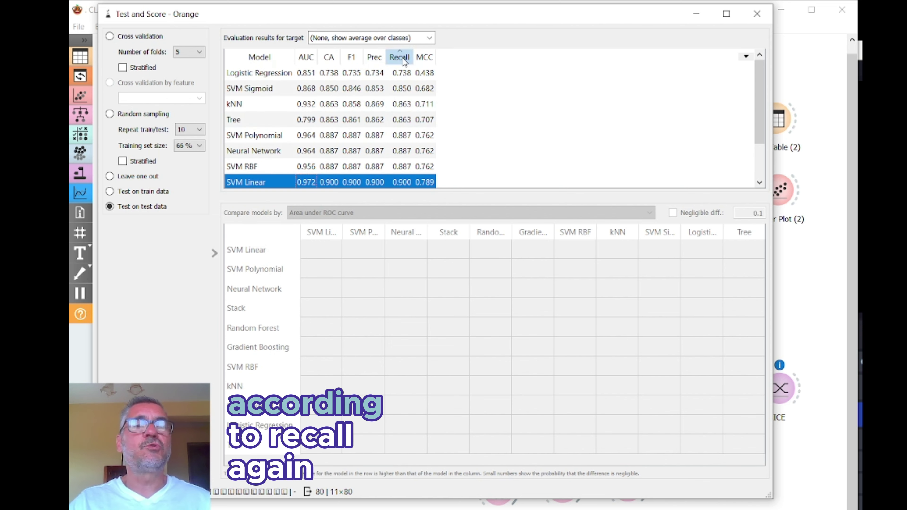
left_click(405, 59)
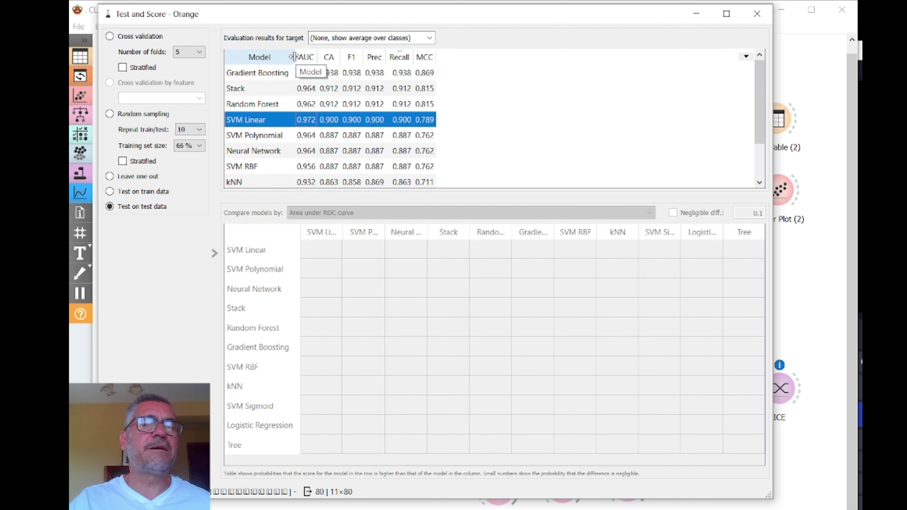
left_click(310, 59)
left_click(310, 59)
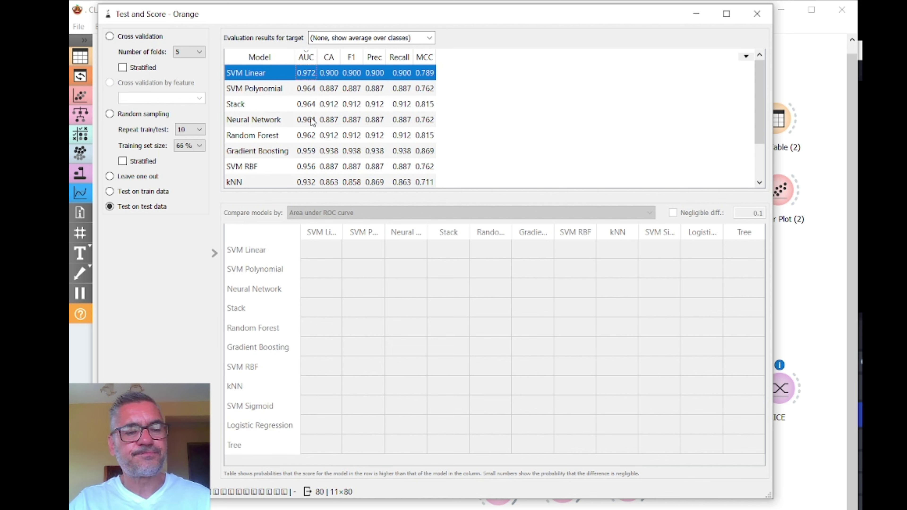
Step: Evaluate the models with Test on train data, fit the score columns to their contents, and sort by descending precision
left_click(143, 192)
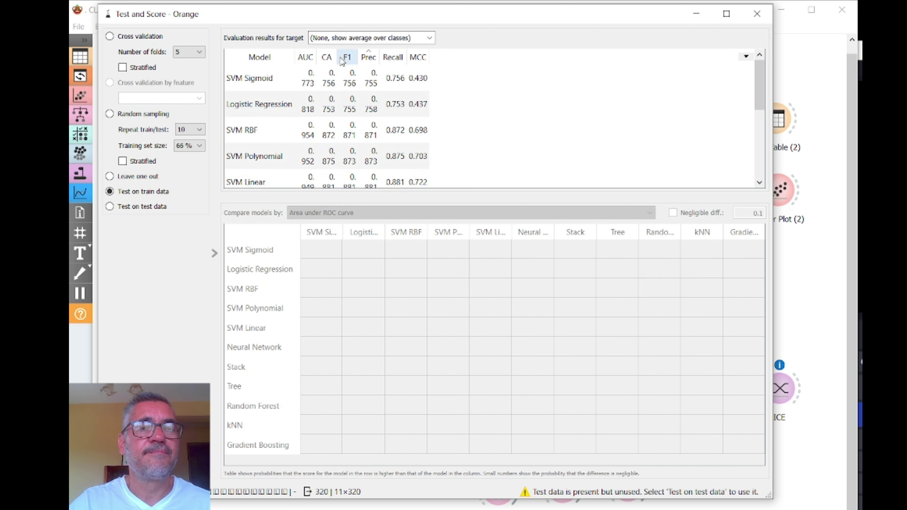
double_click(317, 57)
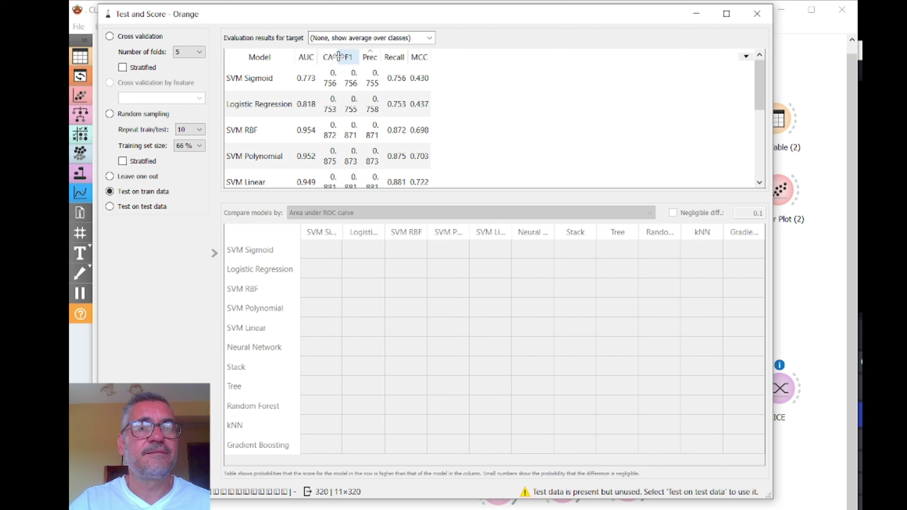
double_click(338, 56)
left_click(350, 58)
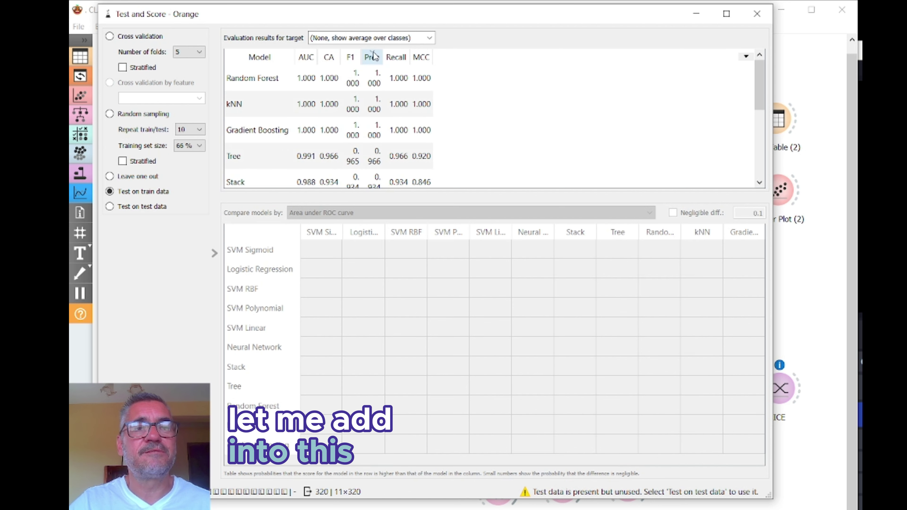
double_click(383, 57)
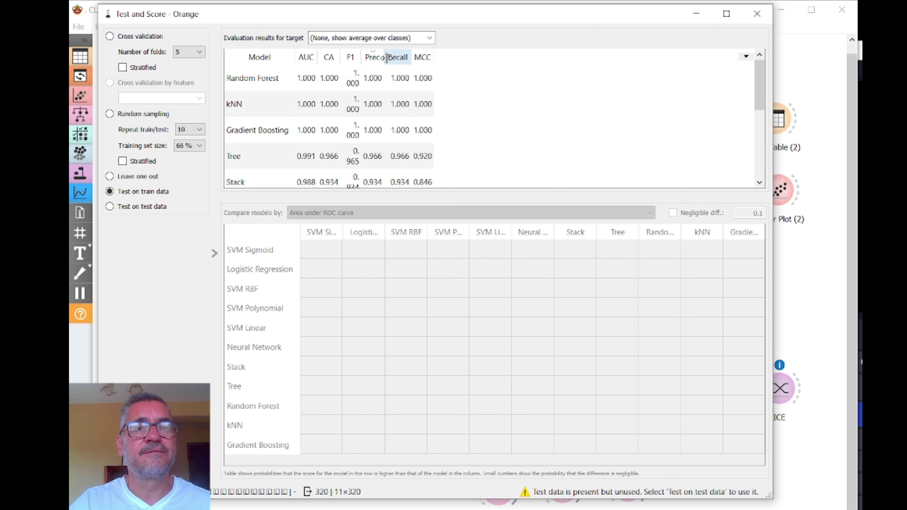
double_click(361, 57)
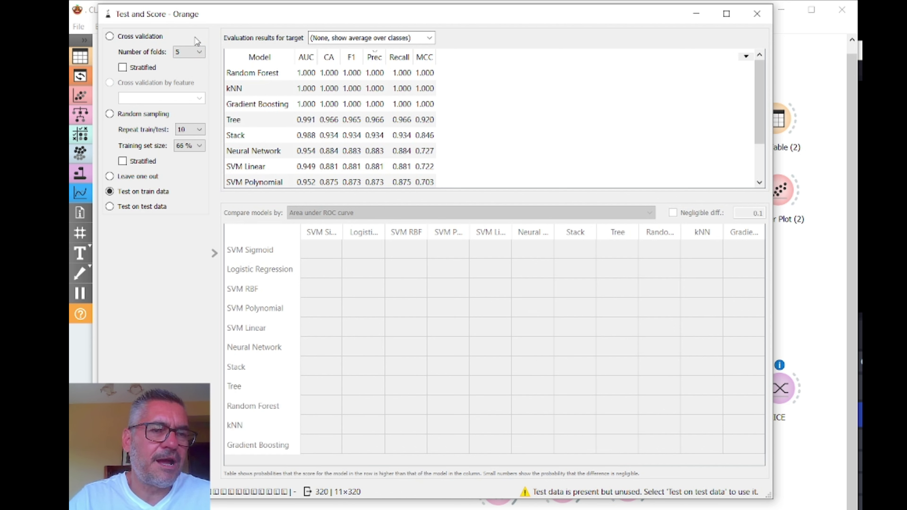
Step: Evaluate the models with 5-fold cross validation, fit the score columns to their contents, and sort by descending AUC
left_click(110, 36)
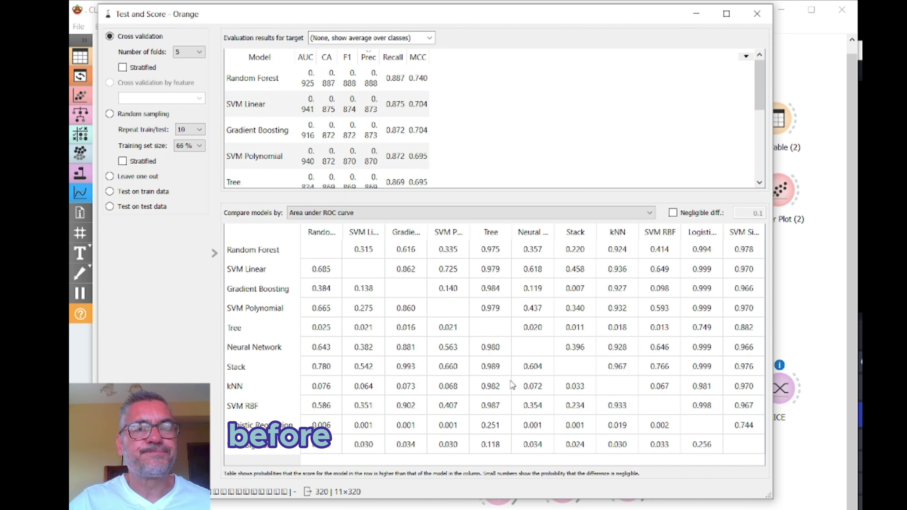
left_click_drag(315, 64, 386, 57)
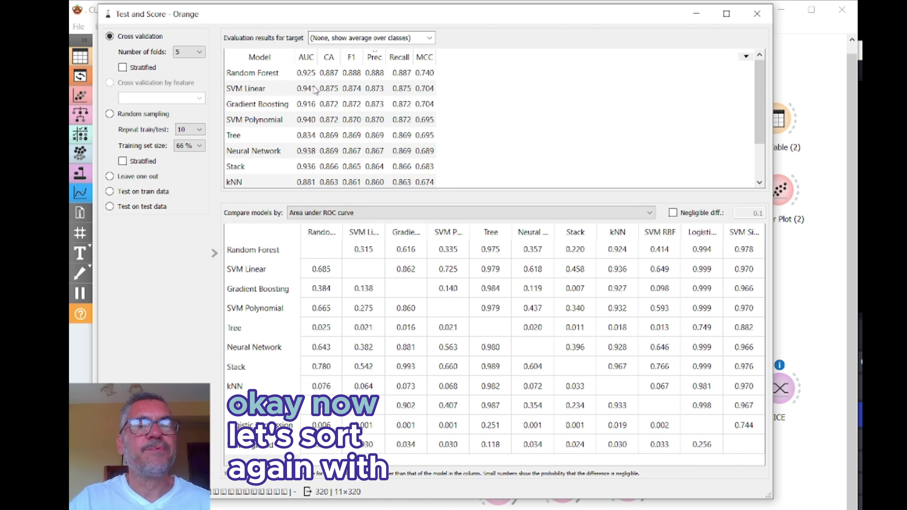
left_click(305, 59)
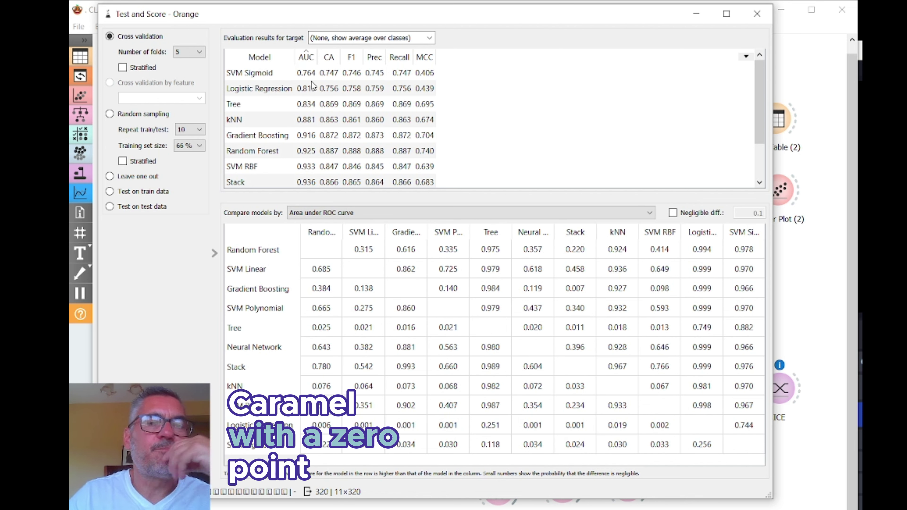
left_click(307, 58)
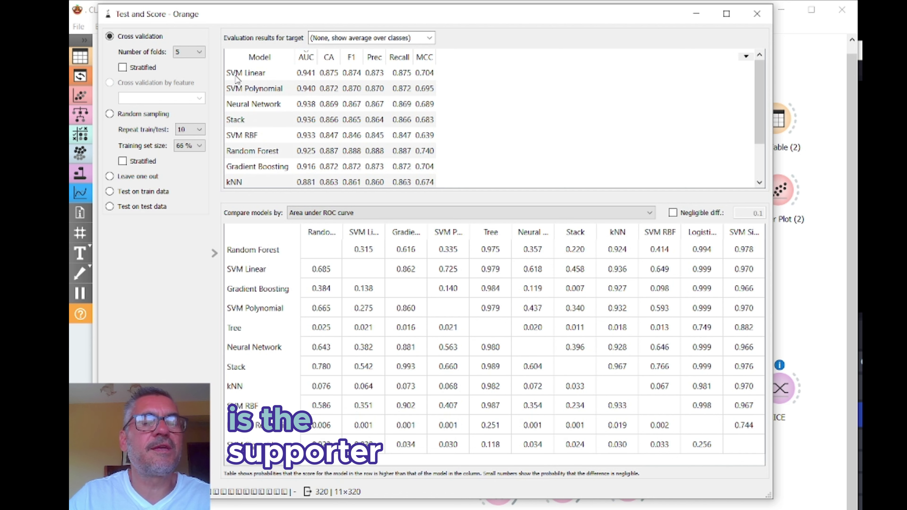
left_click(264, 75)
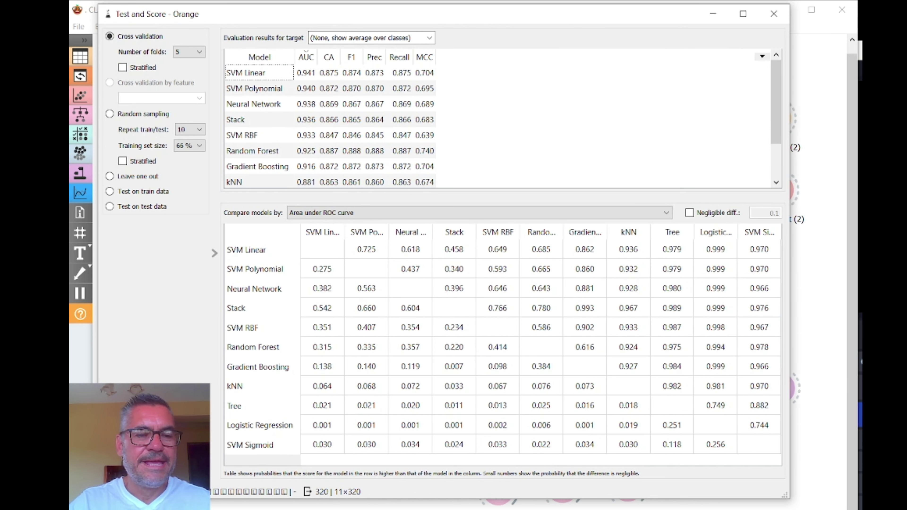
Step: Examine the Test and Score output summary, comparing each model's predictions with the actual NoPay values, and return to the workflow
left_click(335, 495)
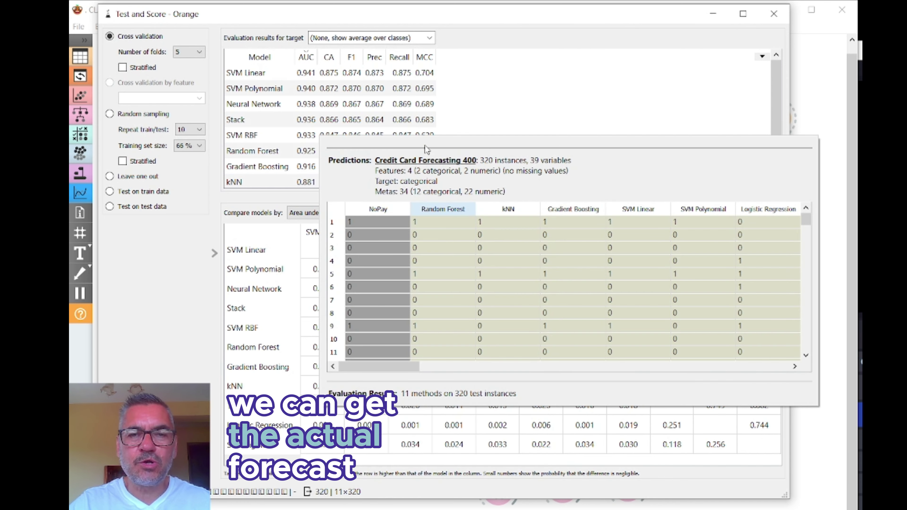
left_click(375, 142)
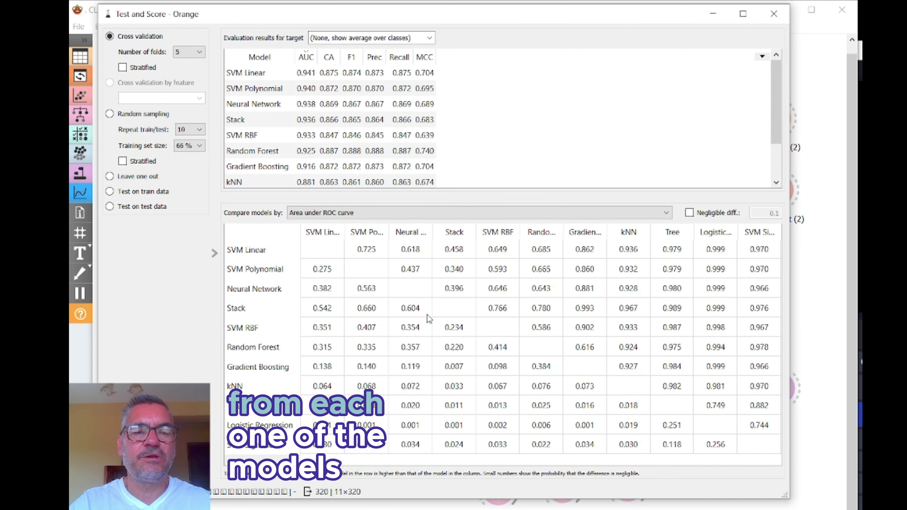
left_click(329, 489)
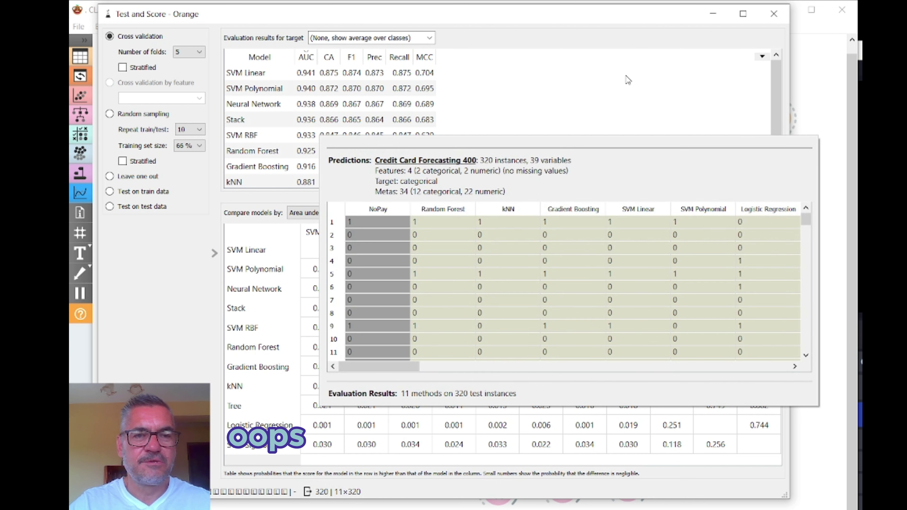
left_click(566, 164)
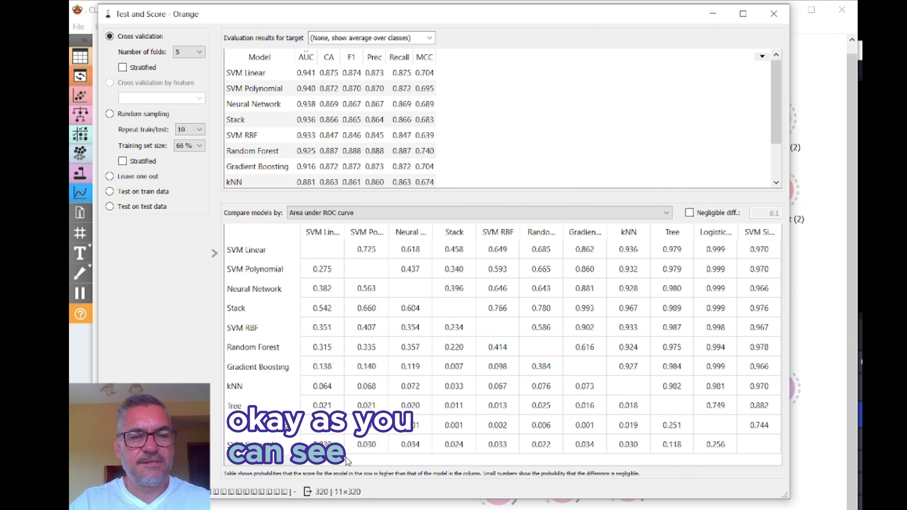
left_click(337, 498)
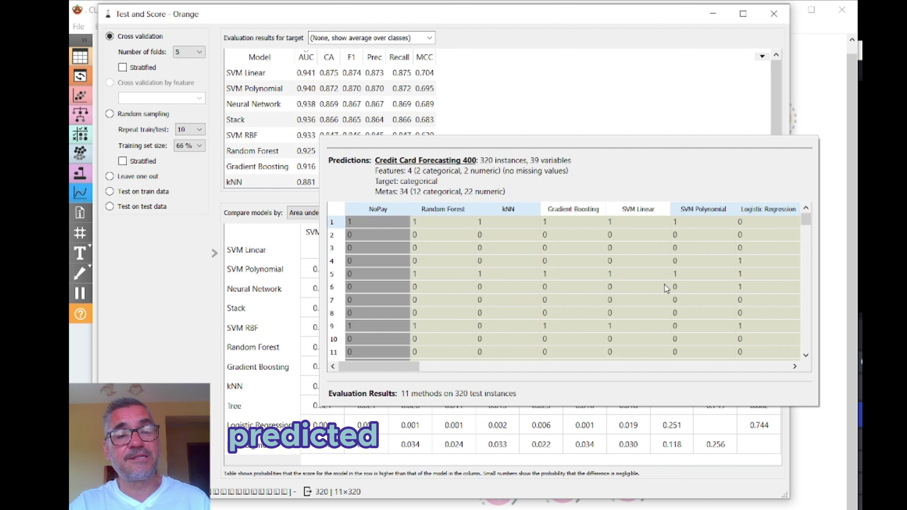
left_click_drag(390, 368, 344, 361)
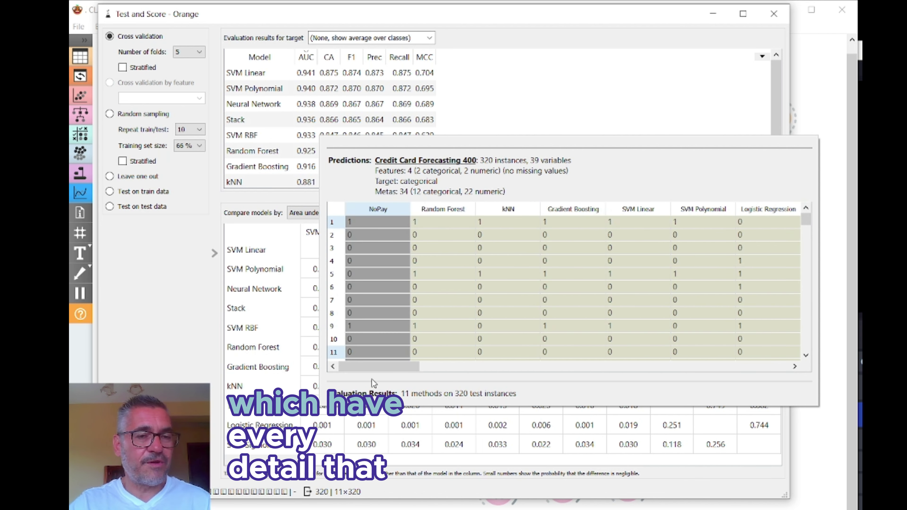
left_click(156, 370)
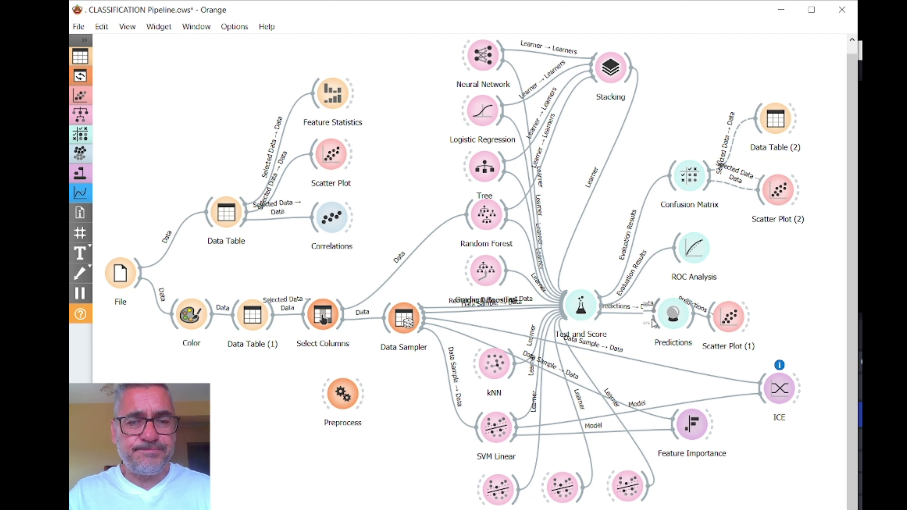
Step: Move the Predictions widget slightly closer to Test and Score, rechecking the Test and Score output summary in between
left_click(665, 321)
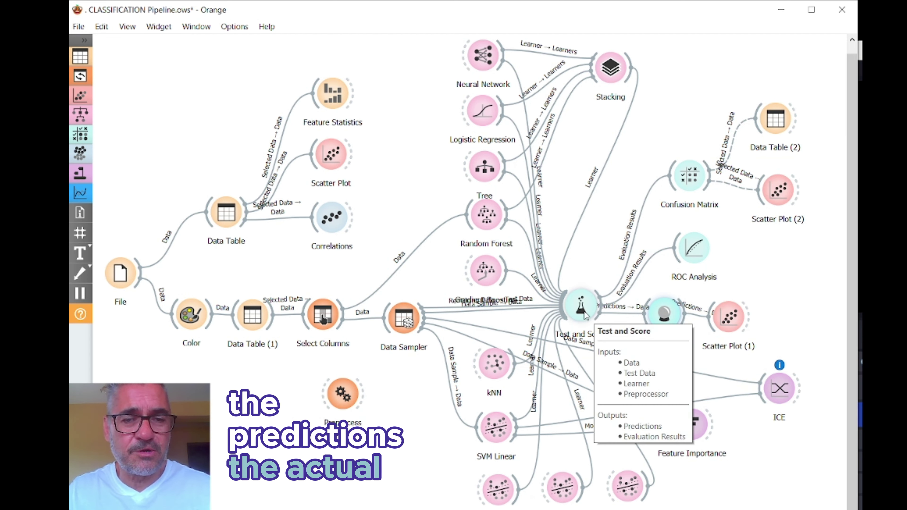
double_click(583, 309)
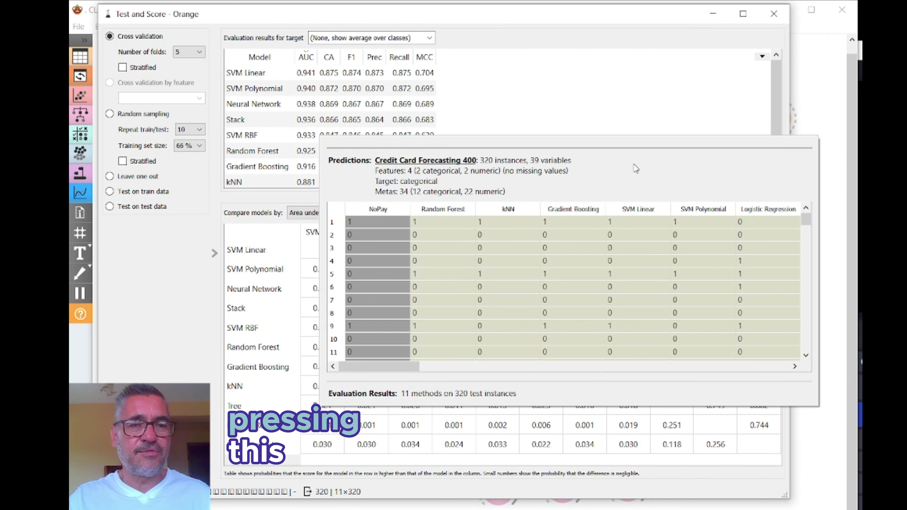
left_click(774, 14)
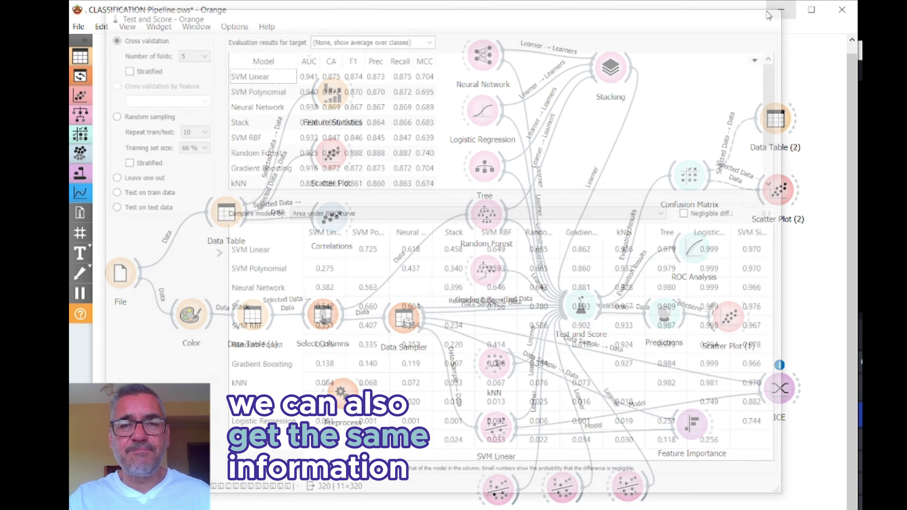
left_click_drag(666, 328, 658, 328)
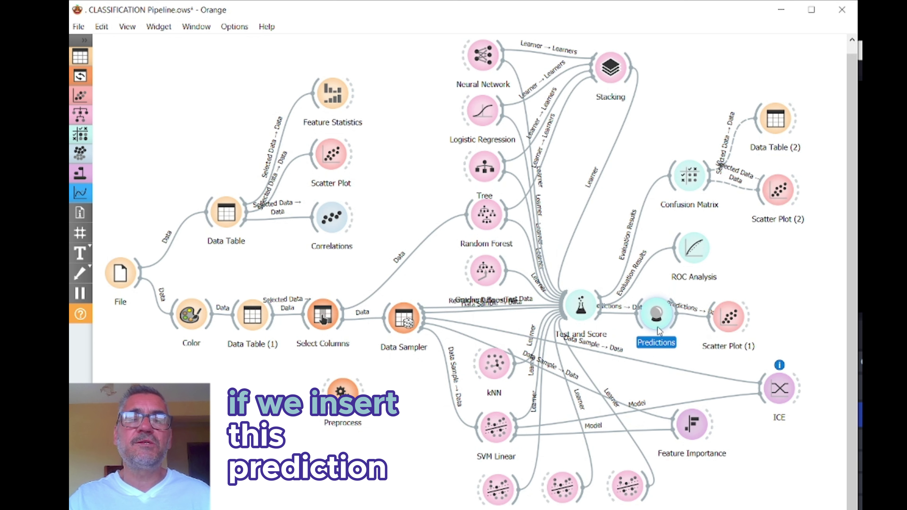
left_click(796, 275)
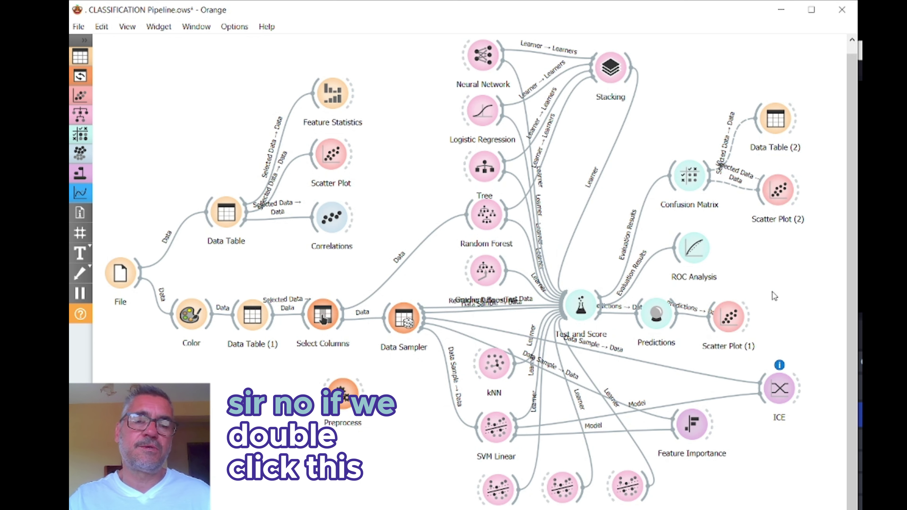
Step: Review the Predictions table across the predicted classes, class probabilities and original features, and close it
double_click(659, 315)
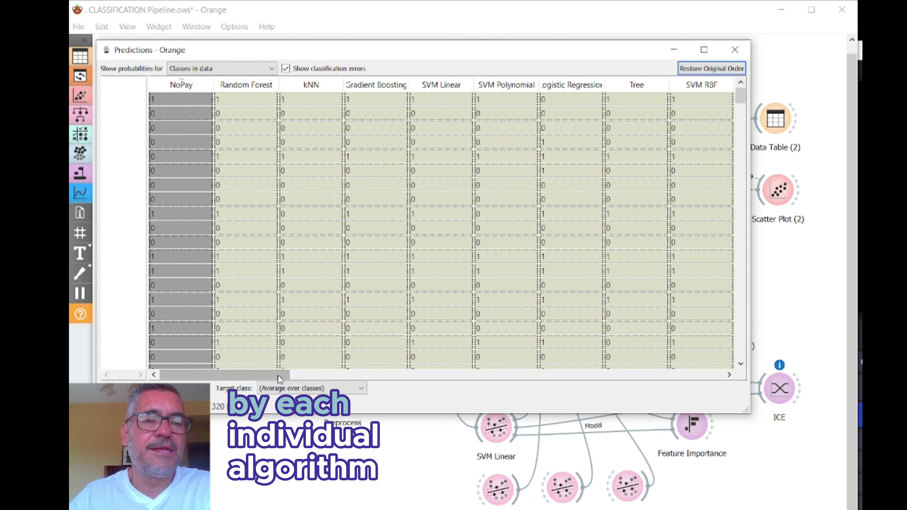
left_click_drag(282, 375, 432, 381)
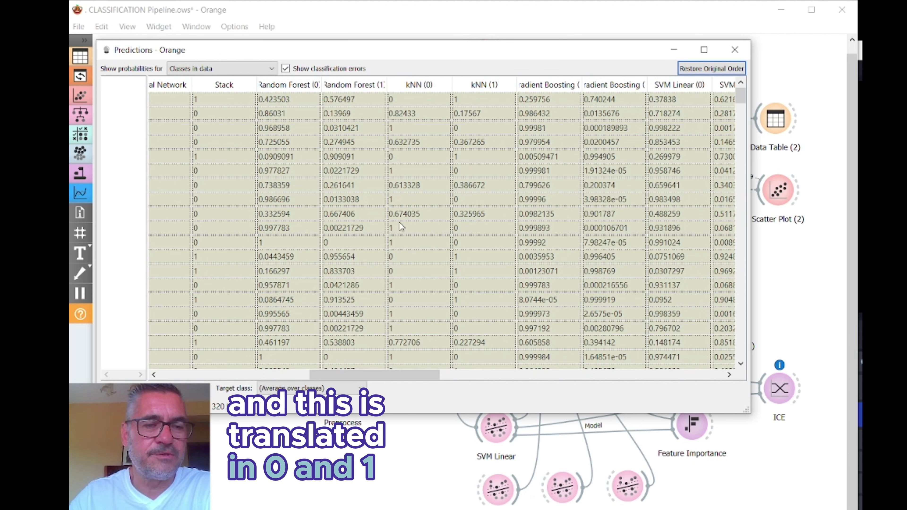
left_click_drag(397, 375, 654, 377)
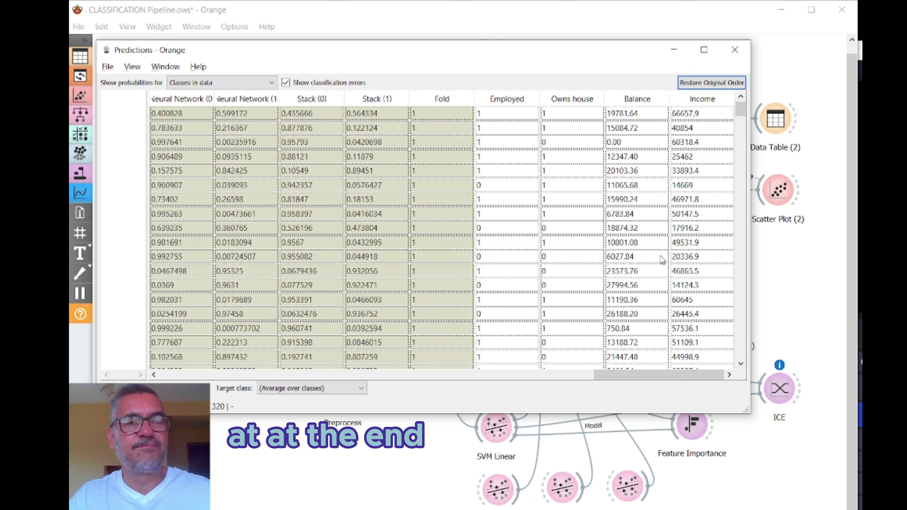
key("ctrl+w")
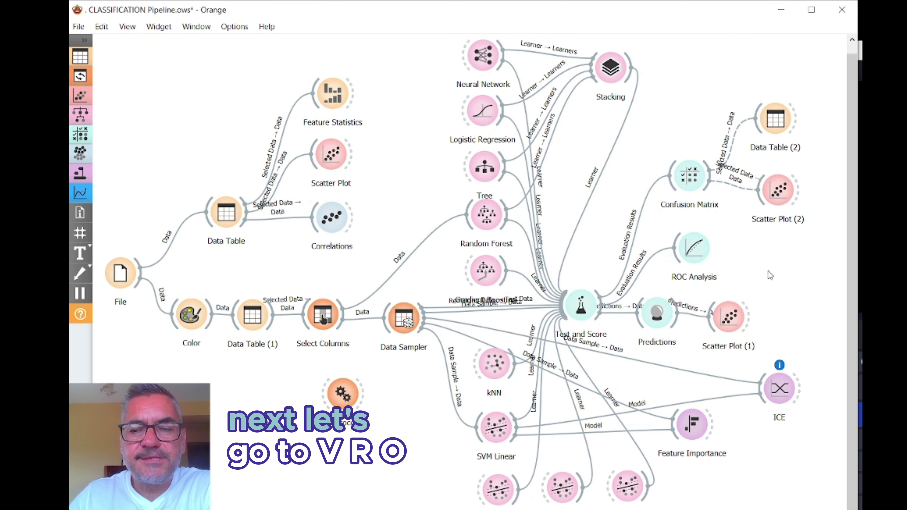
Step: Open ROC Analysis, place its window in full view, and look through the list of classifiers and their curves
left_click_drag(689, 258, 695, 249)
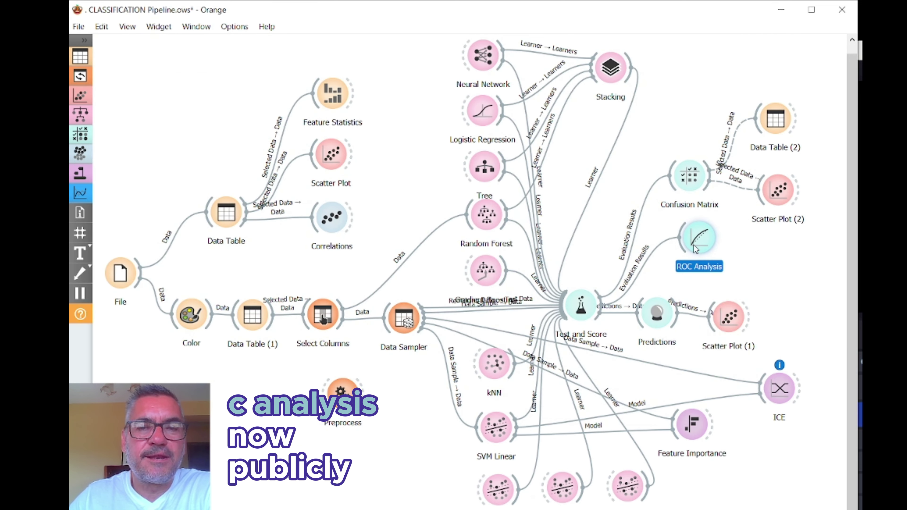
double_click(705, 246)
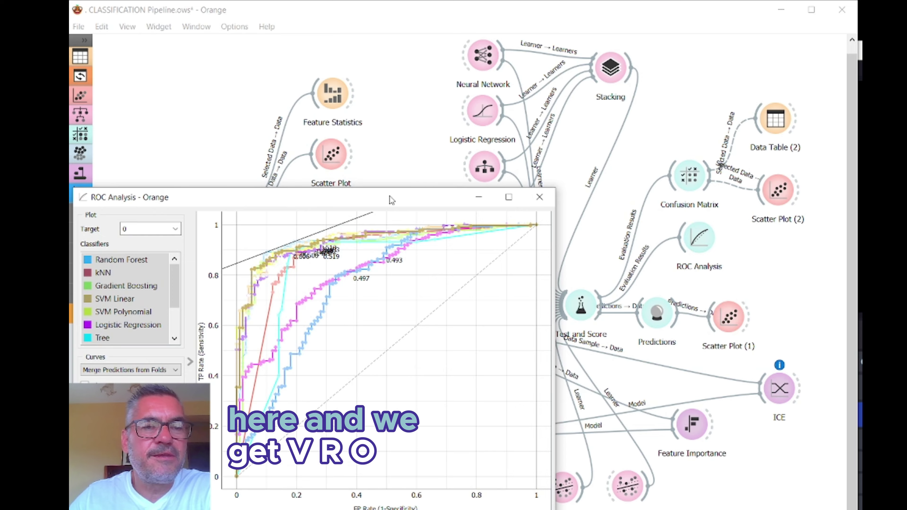
left_click_drag(520, 201, 497, 79)
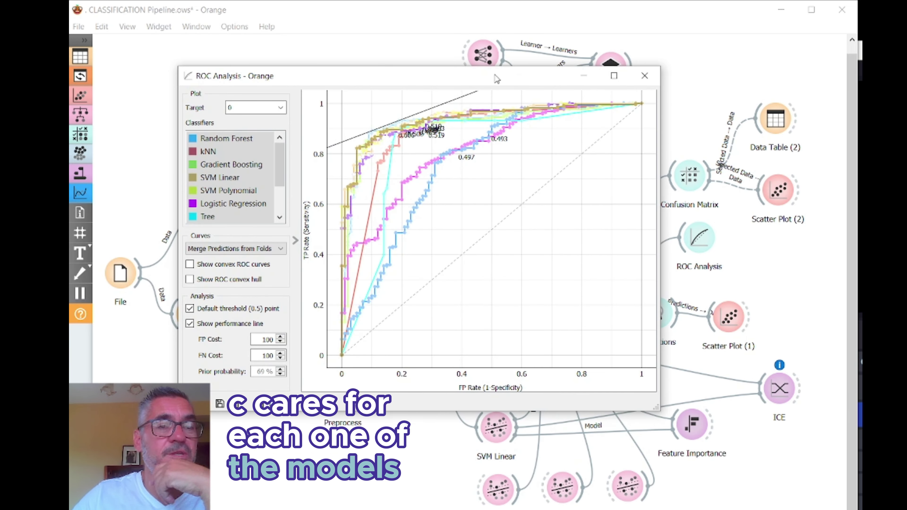
left_click_drag(280, 165, 278, 190)
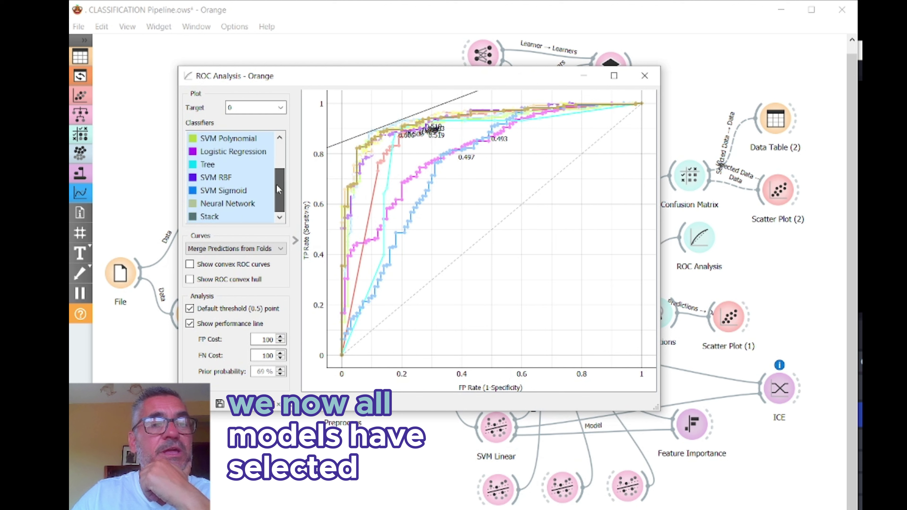
scroll(282, 143, "up", 2)
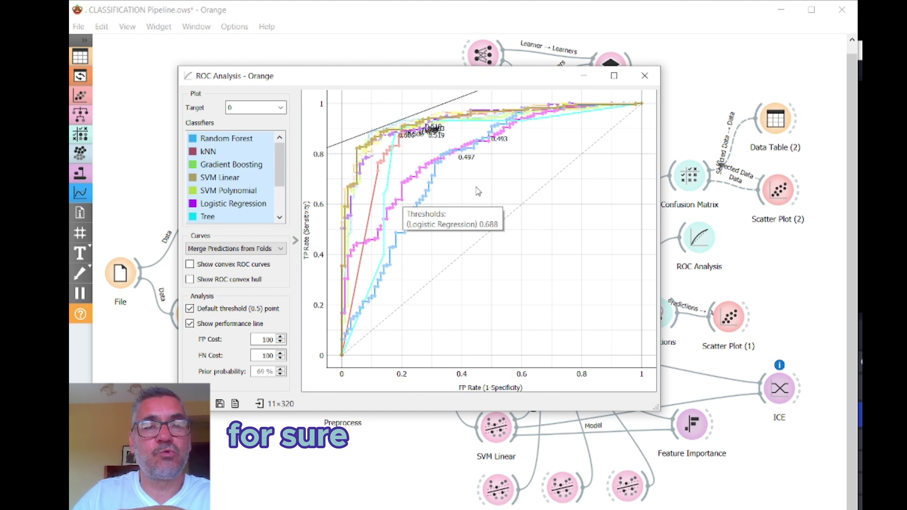
Step: Deselect every classifier in ROC Analysis, from Random Forest through Stack, to clear all curves from the plot
left_click(222, 141)
left_click(225, 153)
left_click(229, 166)
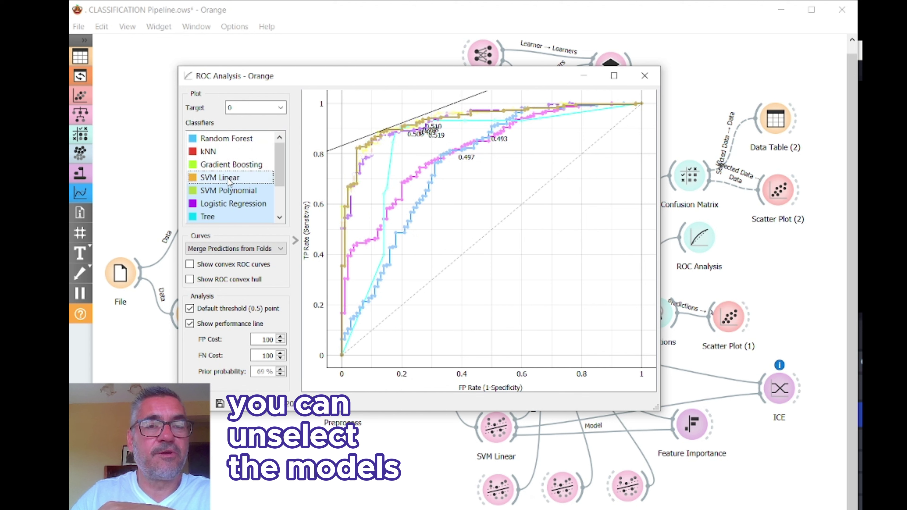
left_click(229, 191)
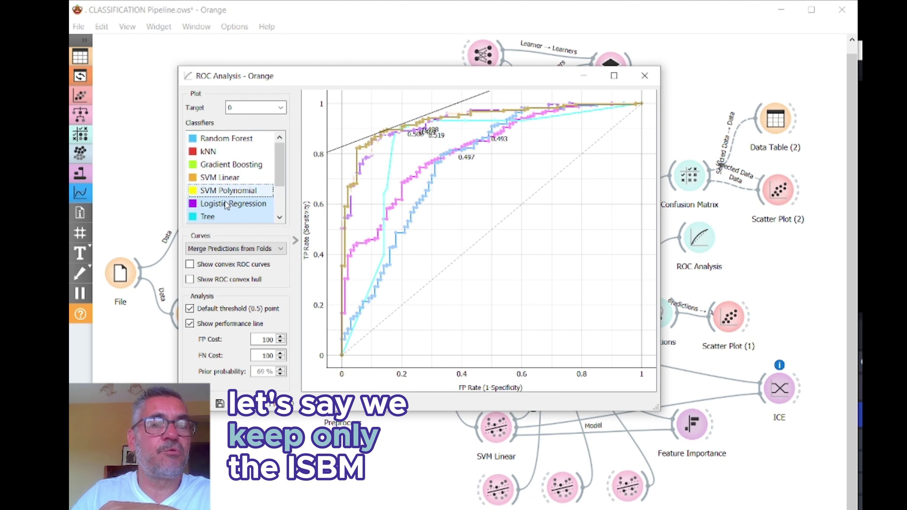
left_click(232, 204)
left_click(232, 217)
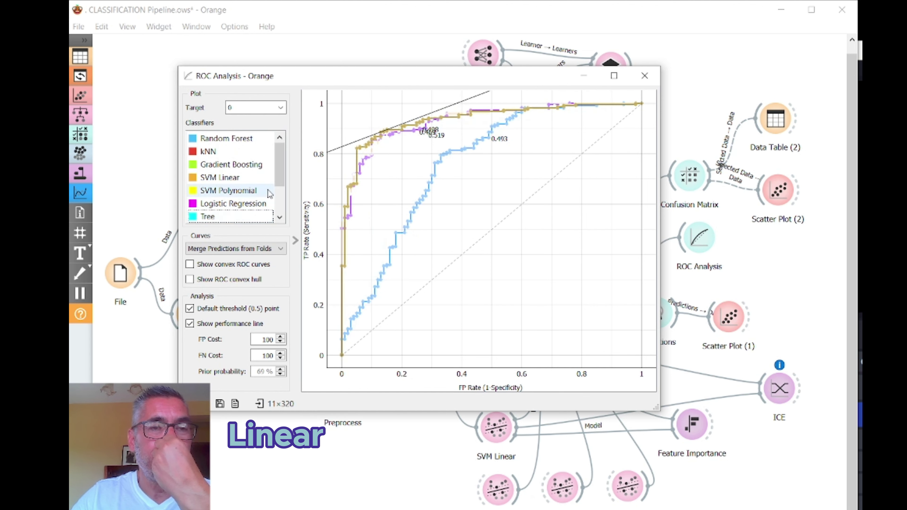
scroll(277, 218, "down", 2)
left_click(232, 217)
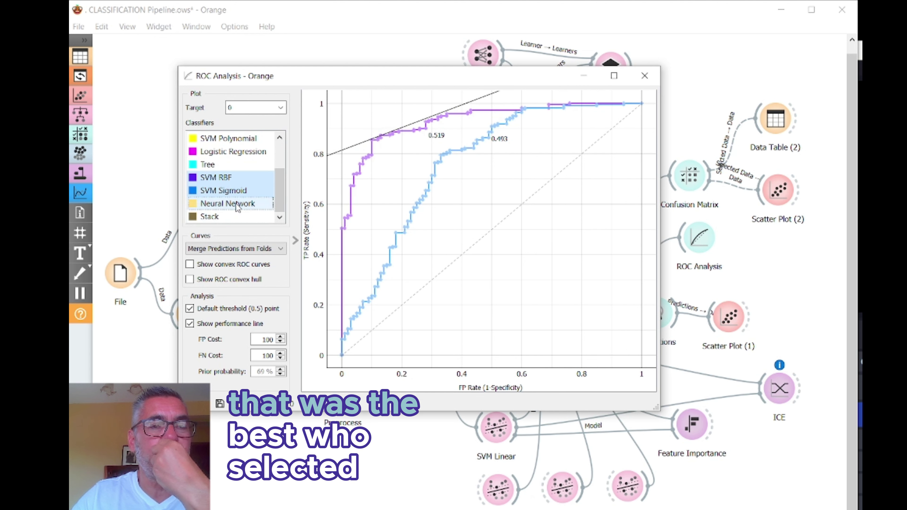
left_click(232, 204)
left_click(232, 191)
left_click(236, 178)
scroll(238, 179, "up", 2)
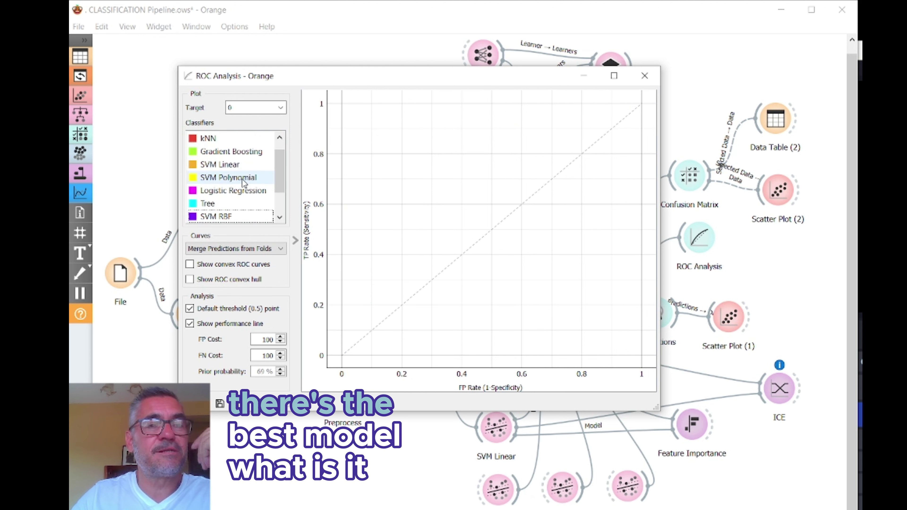
Step: Plot the SVM Linear curve, compare it with Gradient Boosting, and leave only Gradient Boosting selected
left_click(234, 178)
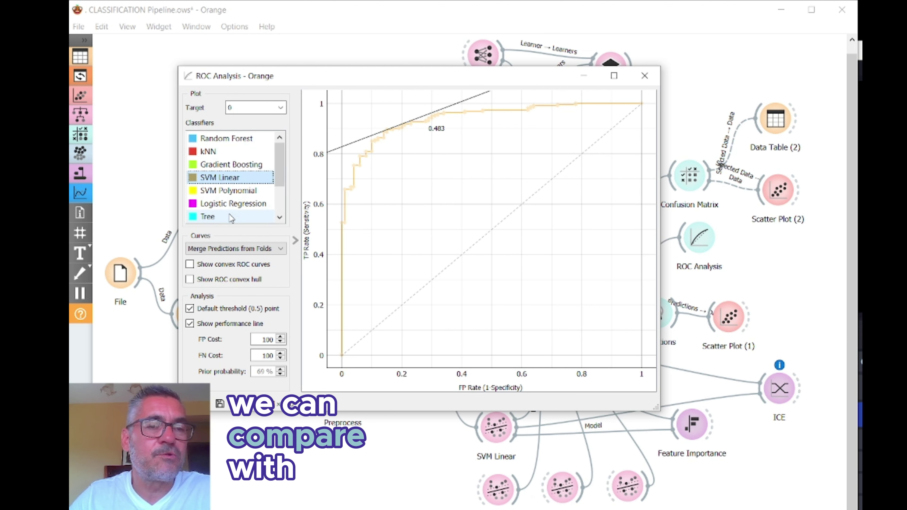
left_click(237, 166, "ctrl")
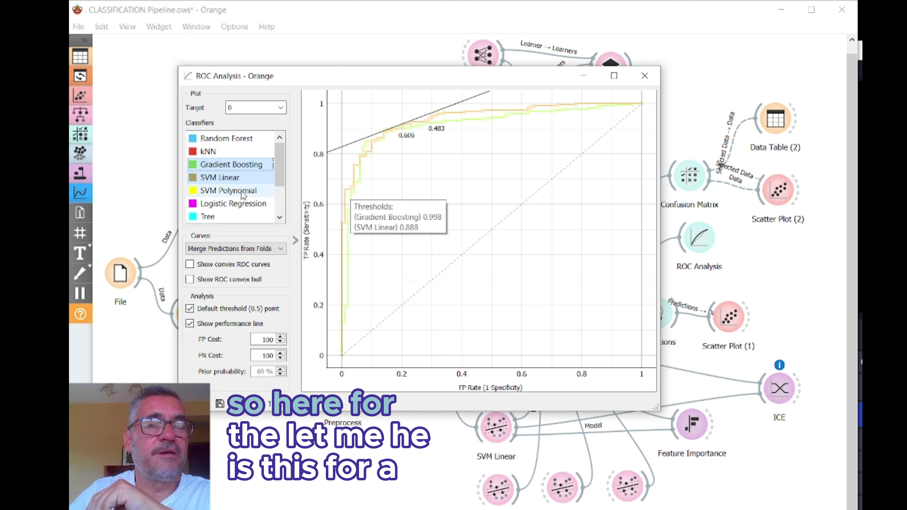
left_click(234, 167)
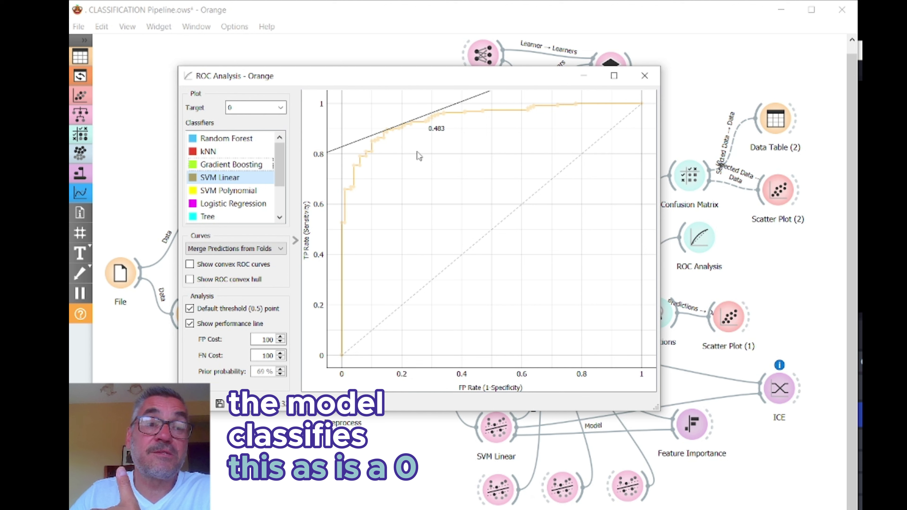
left_click(244, 167)
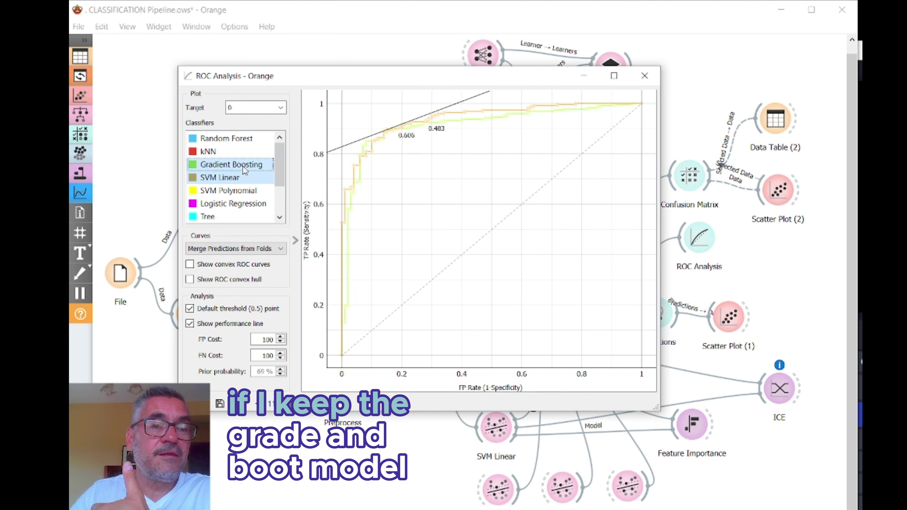
left_click(244, 178, "ctrl")
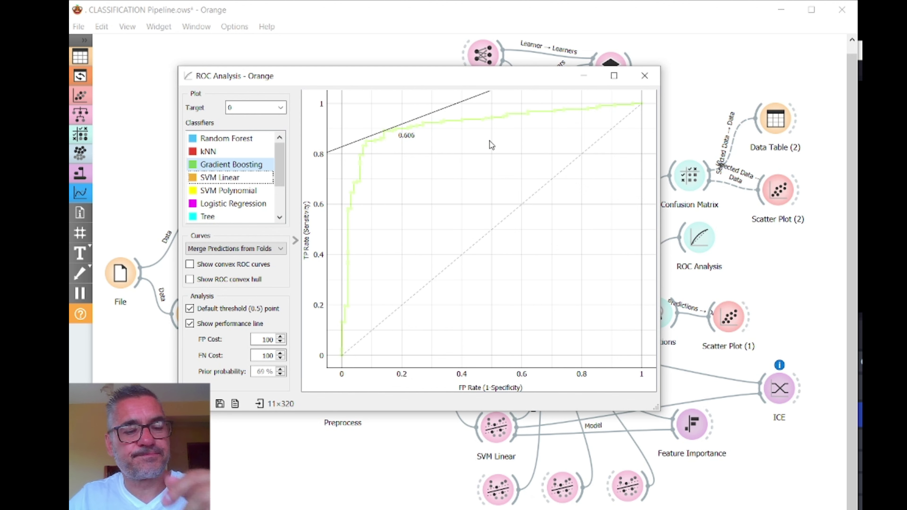
Step: Plot only the SVM Polynomial curve and inspect the thresholds at several points along it
key("Down")
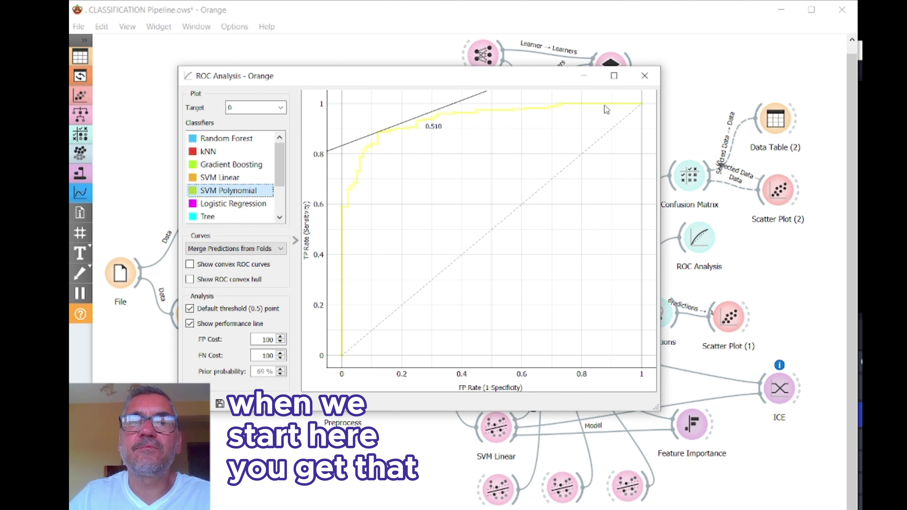
mouse_move(560, 111)
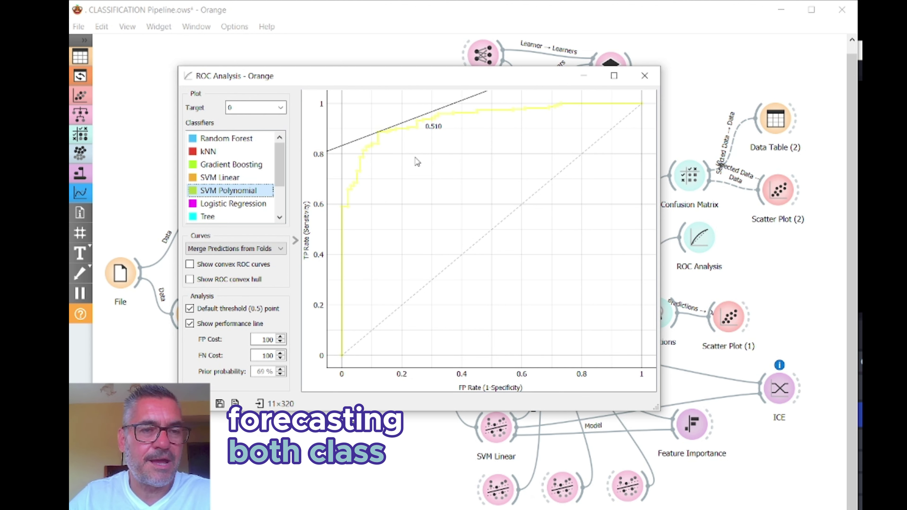
mouse_move(366, 154)
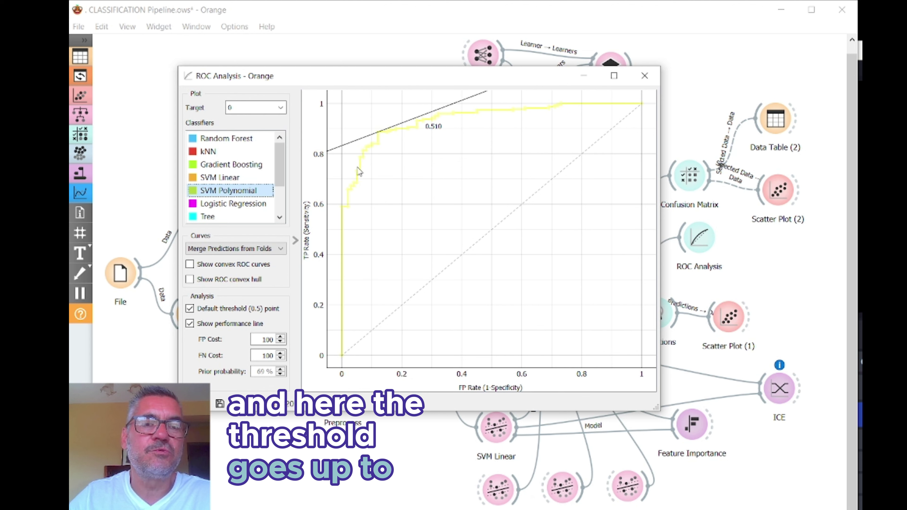
mouse_move(359, 173)
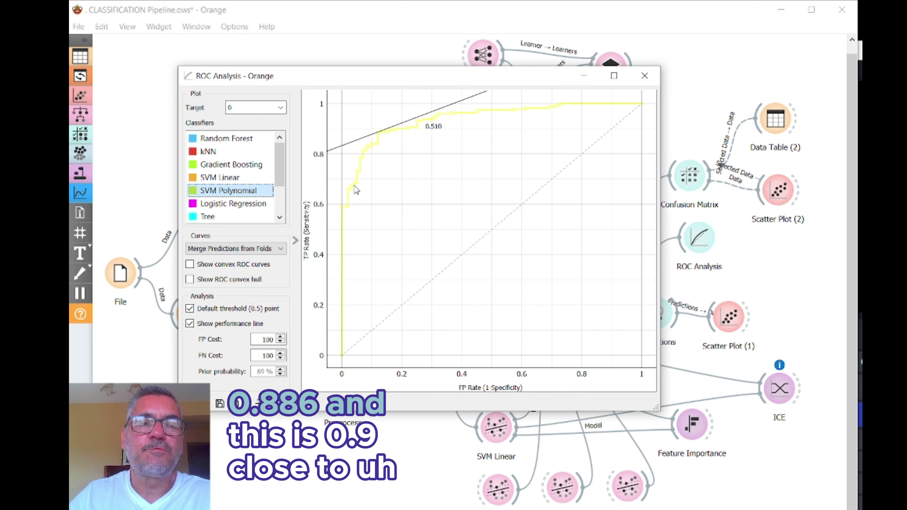
mouse_move(339, 219)
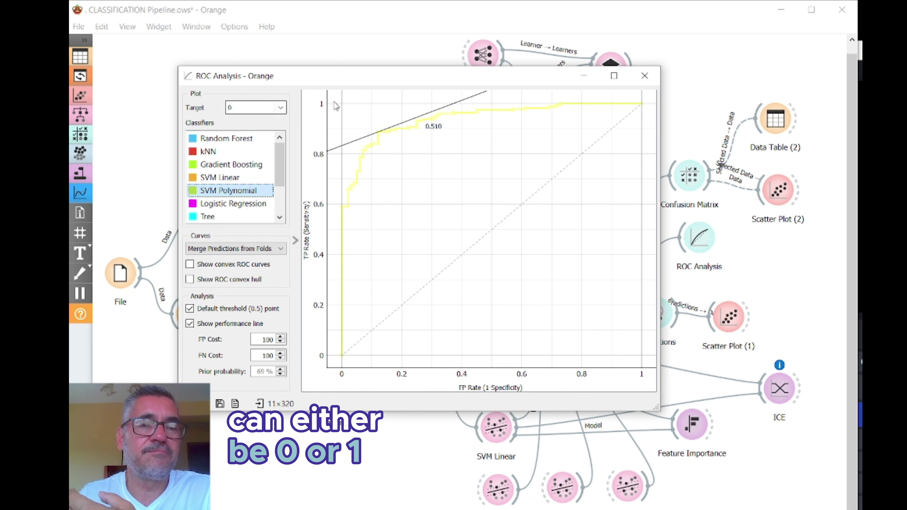
mouse_move(396, 134)
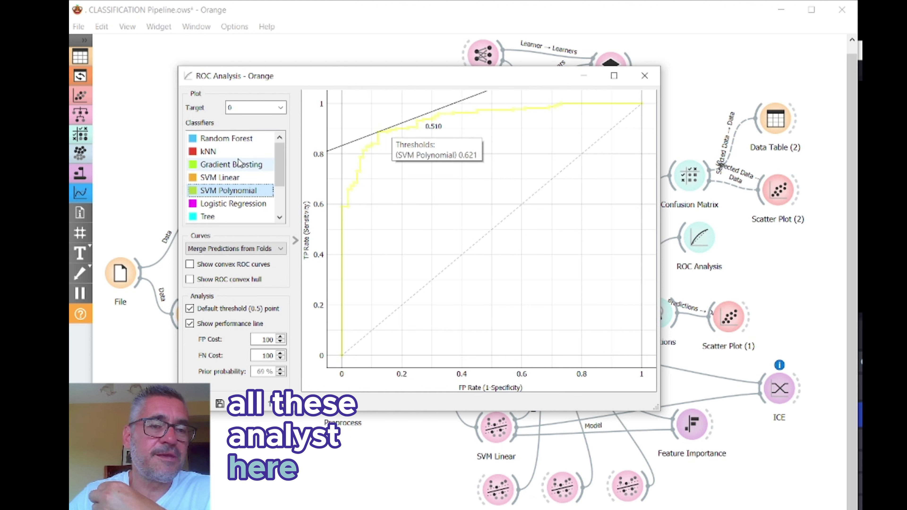
Step: Select all classifiers again, from Random Forest to Stack, and examine their combined ROC curves
left_click(239, 142)
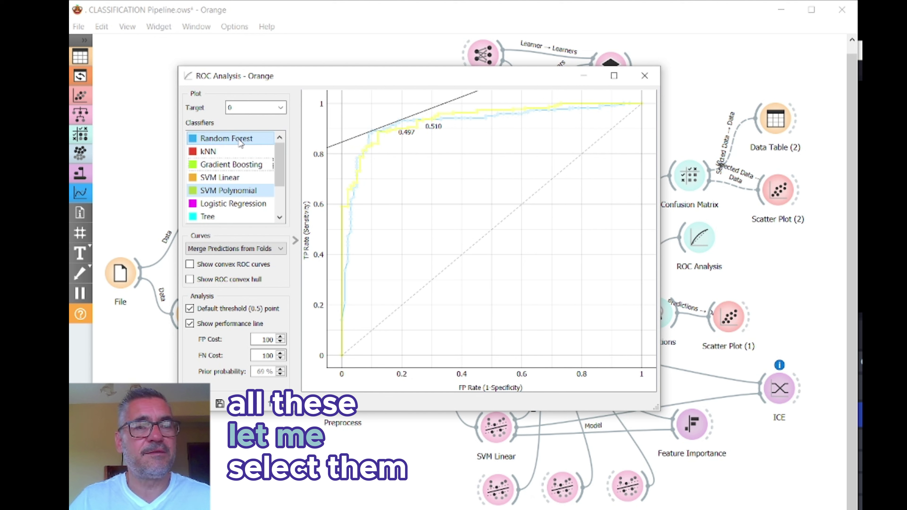
left_click_drag(222, 147, 242, 219)
mouse_move(451, 206)
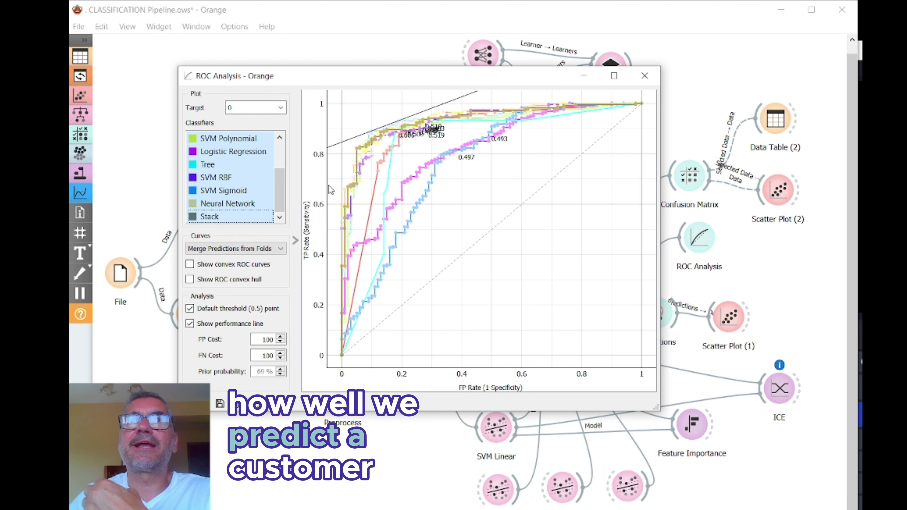
Step: Set the ROC target class to 1 and look over the curves of all classifiers
left_click(282, 109)
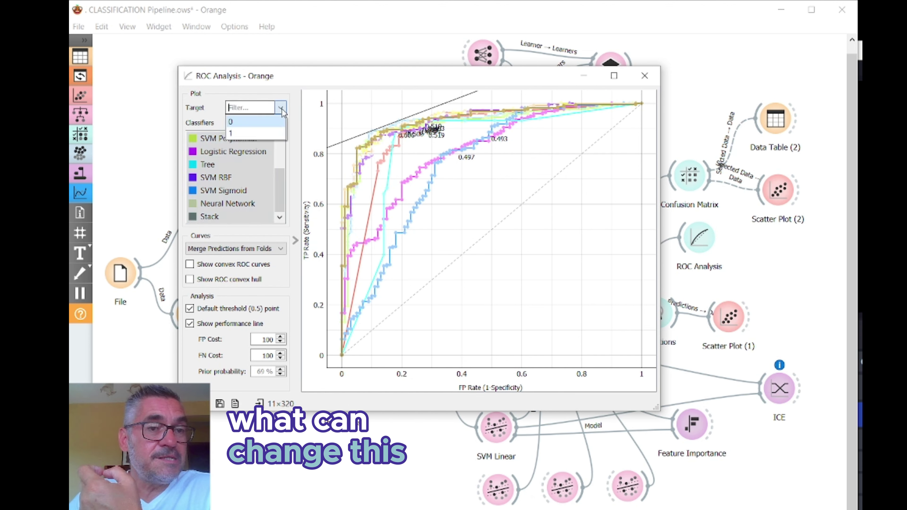
left_click(254, 134)
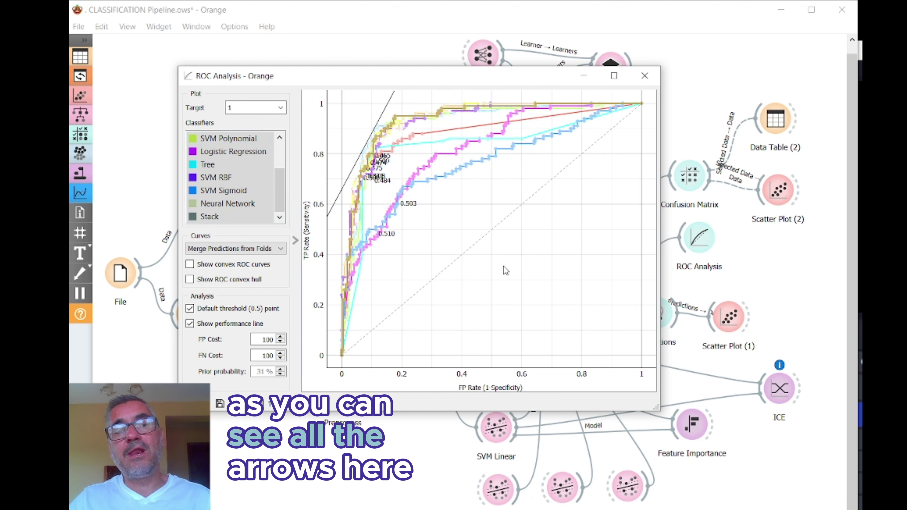
mouse_move(323, 253)
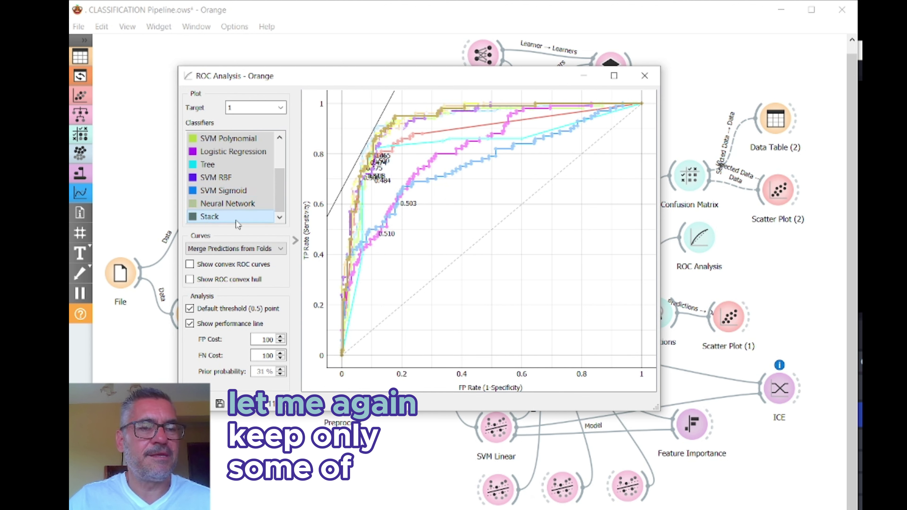
Step: Deselect SVM Polynomial, Logistic Regression, Tree, SVM RBF, SVM Sigmoid, Neural Network and Stack to declutter the class 1 plot
left_click(246, 179)
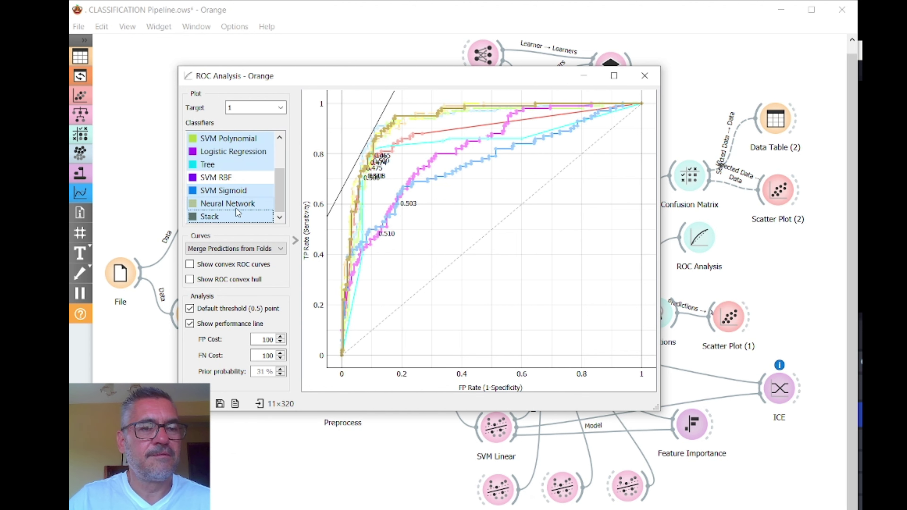
left_click(225, 178)
left_click(221, 165)
left_click(236, 139)
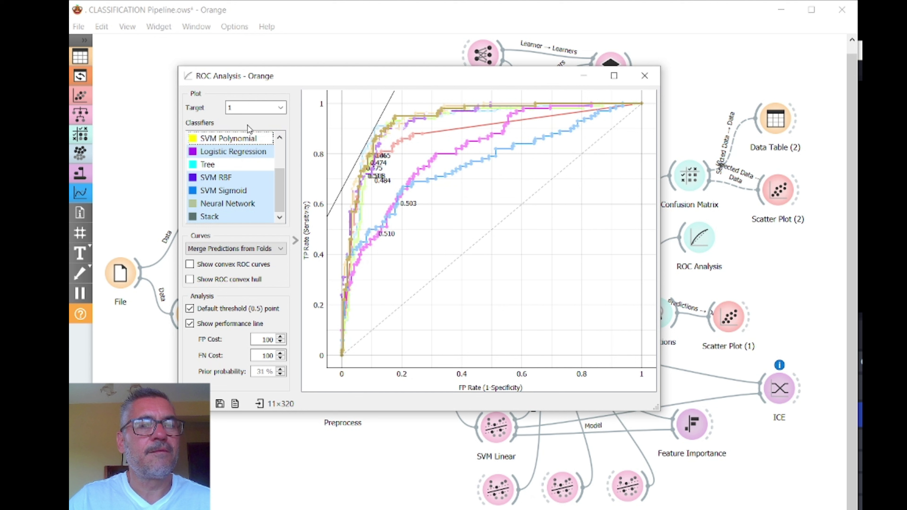
left_click(241, 149)
left_click(236, 190)
left_click(236, 203)
left_click(233, 216)
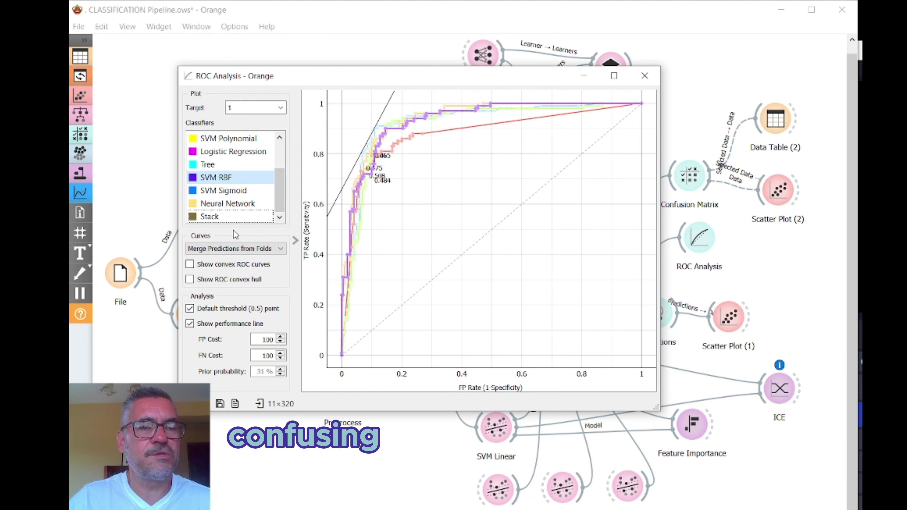
left_click(229, 178)
Step: Deselect Random Forest, kNN and SVM Linear so that only the Gradient Boosting curve is plotted
scroll(233, 175, "up", 2)
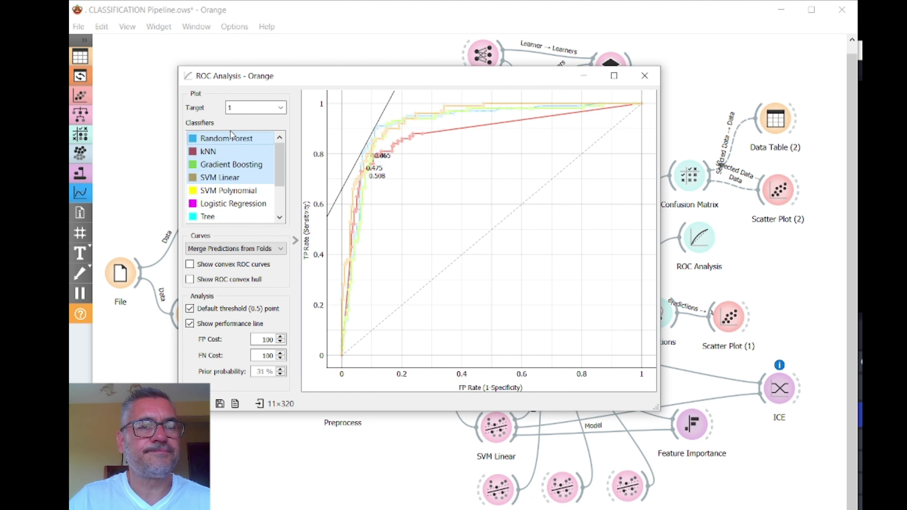
left_click(231, 139)
left_click(231, 151)
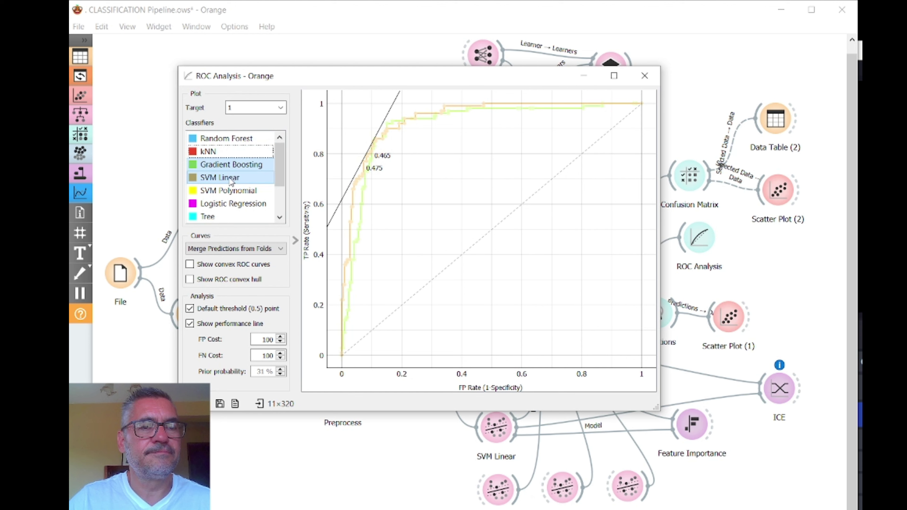
left_click(230, 178)
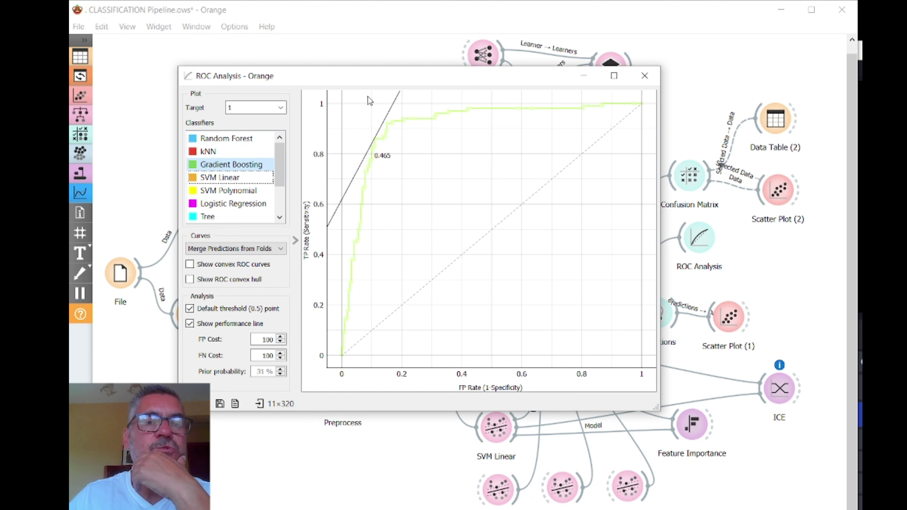
Step: Inspect the Gradient Boosting thresholds along the class 1 curve, weighing sensitivity against the false positive rate
mouse_move(374, 148)
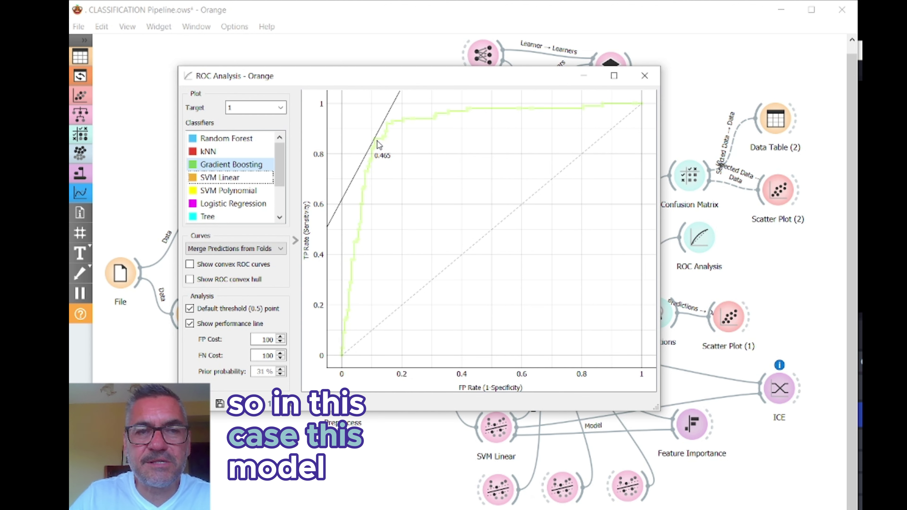
mouse_move(374, 142)
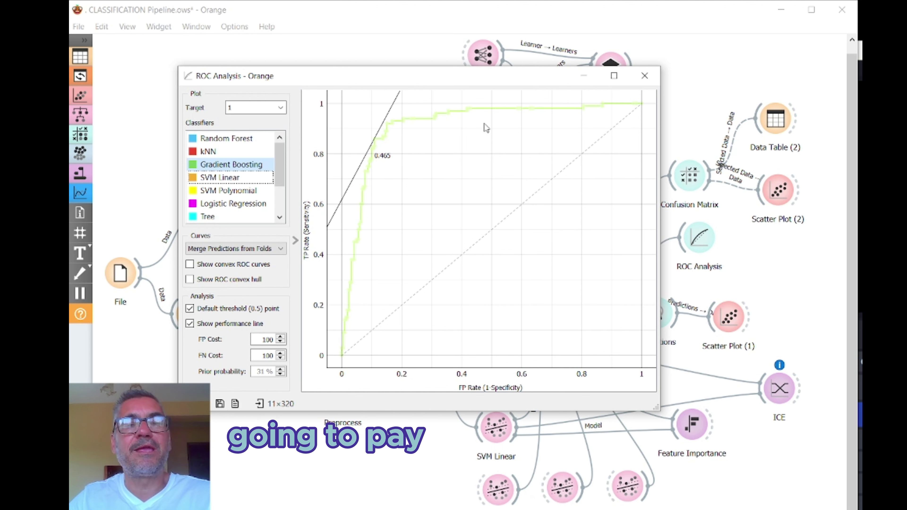
mouse_move(493, 110)
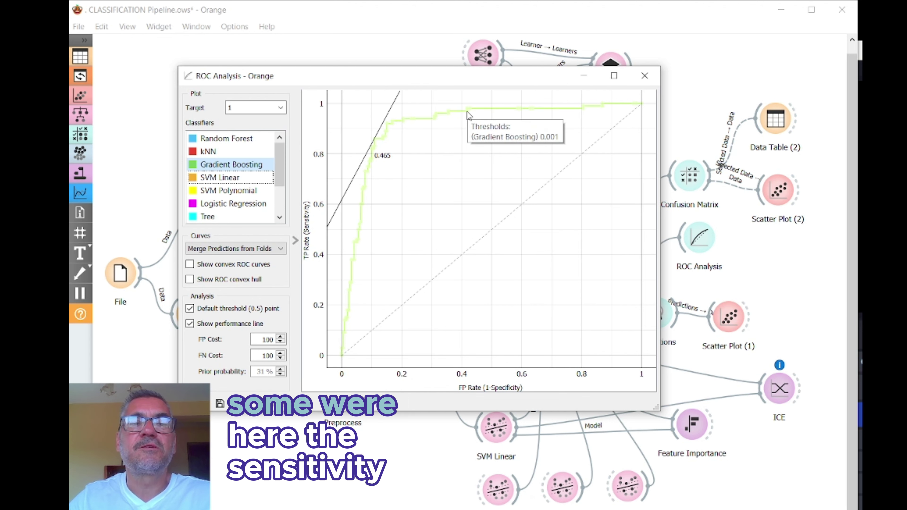
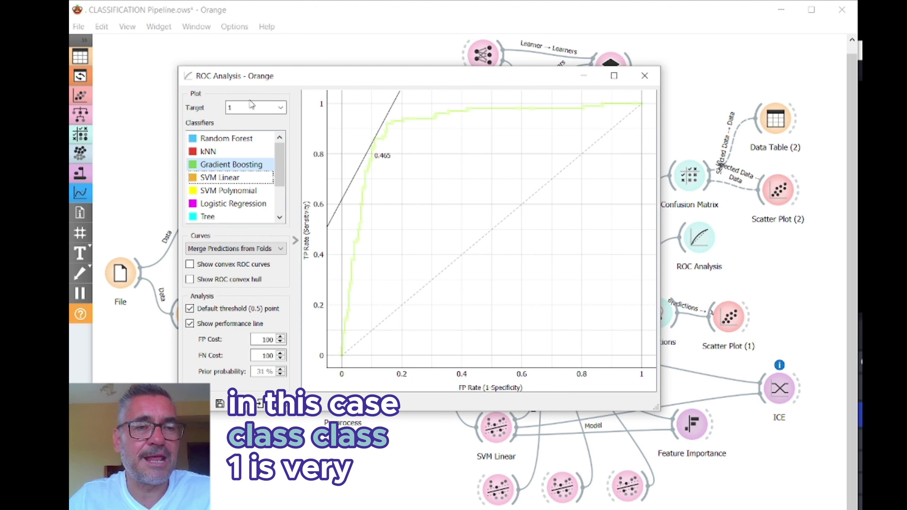
mouse_move(511, 150)
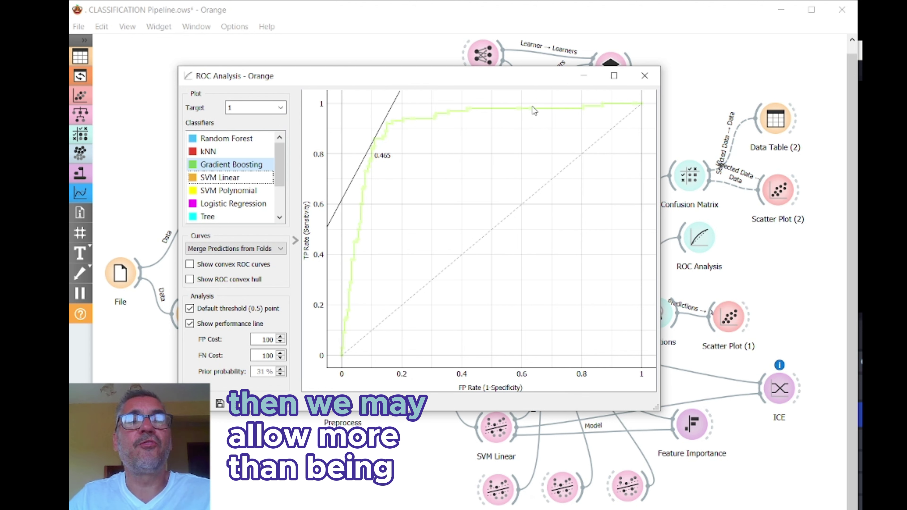
mouse_move(488, 122)
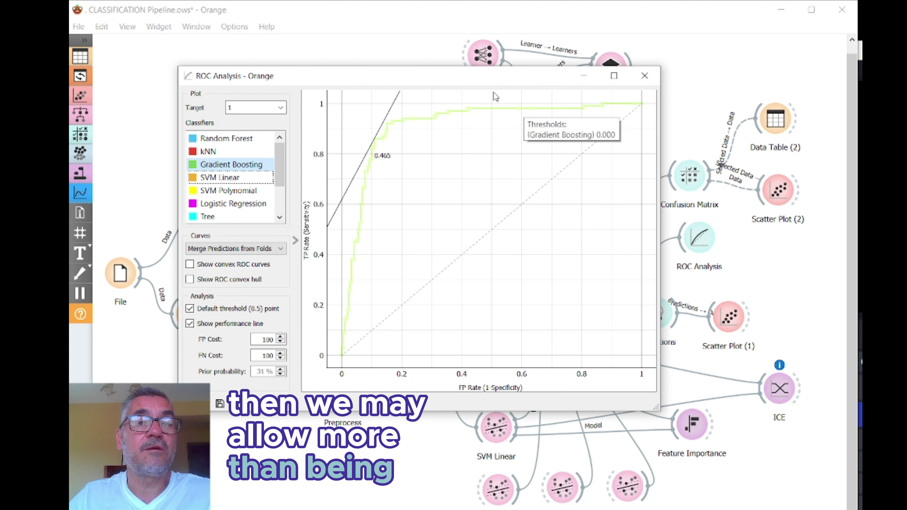
mouse_move(467, 111)
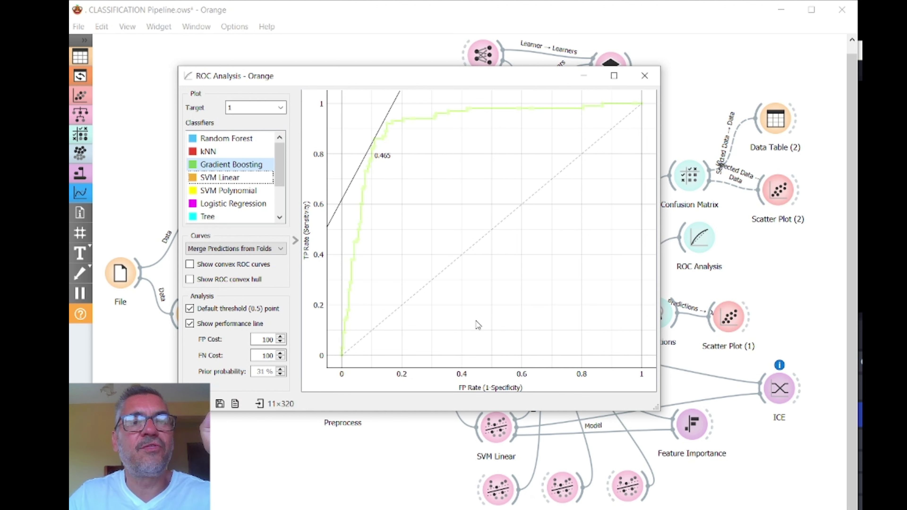
mouse_move(371, 150)
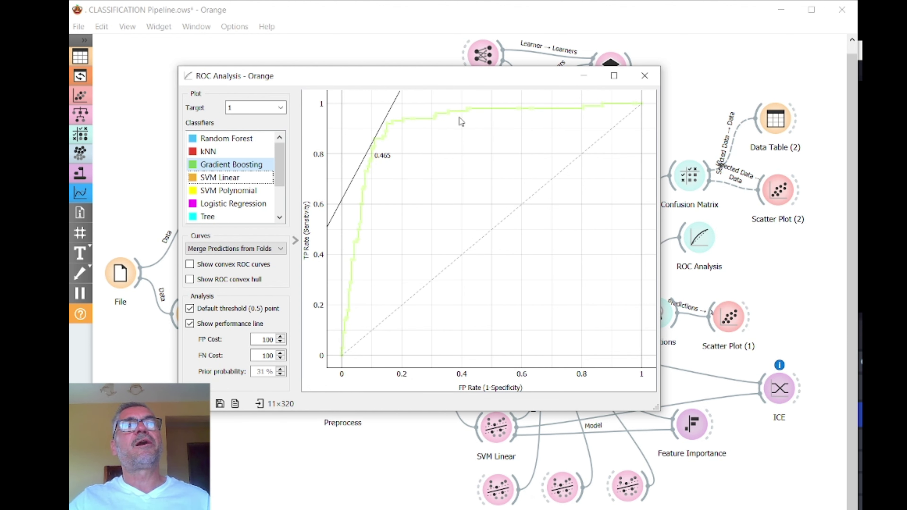
Step: Set the false negative cost to 500 and inspect the Gradient Boosting thresholds around the performance line's contact with the curve
mouse_move(375, 146)
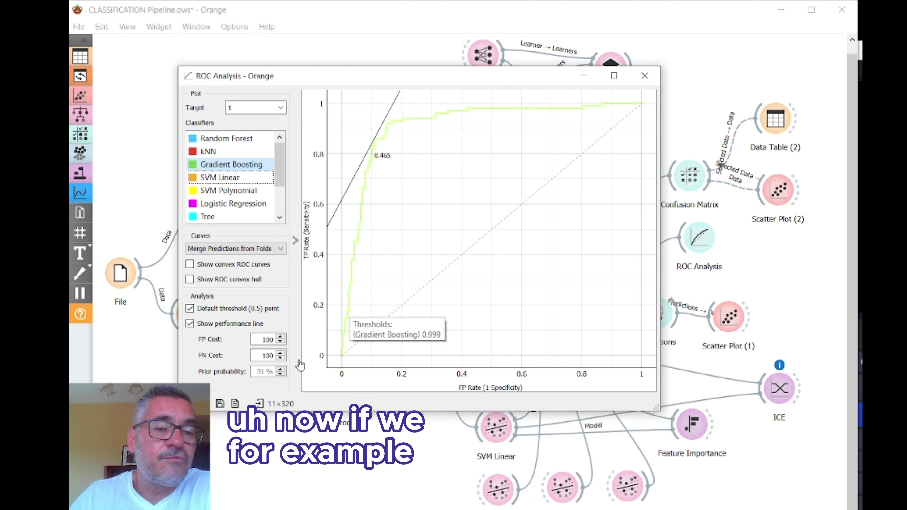
double_click(273, 340)
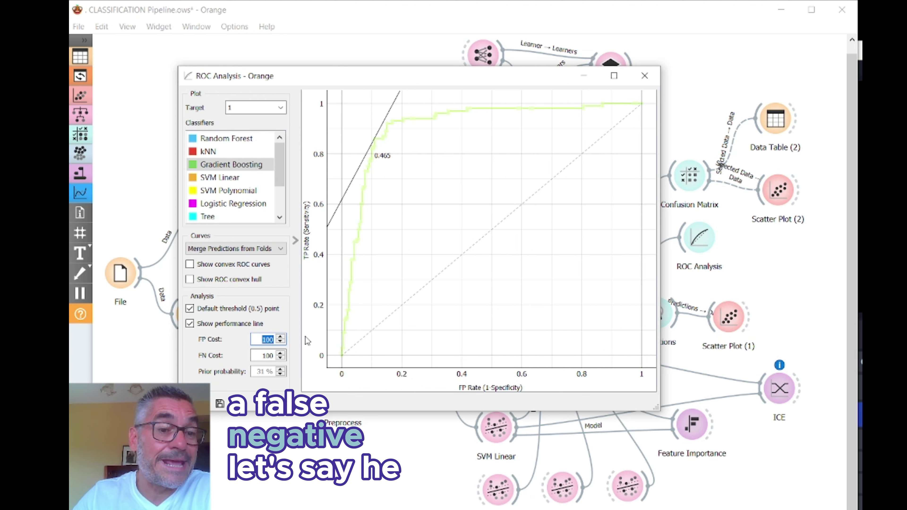
double_click(261, 356)
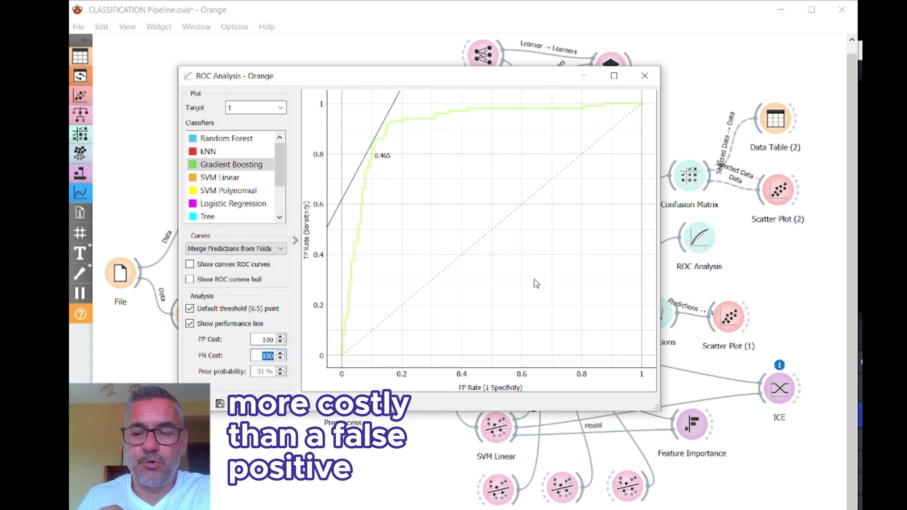
type("500")
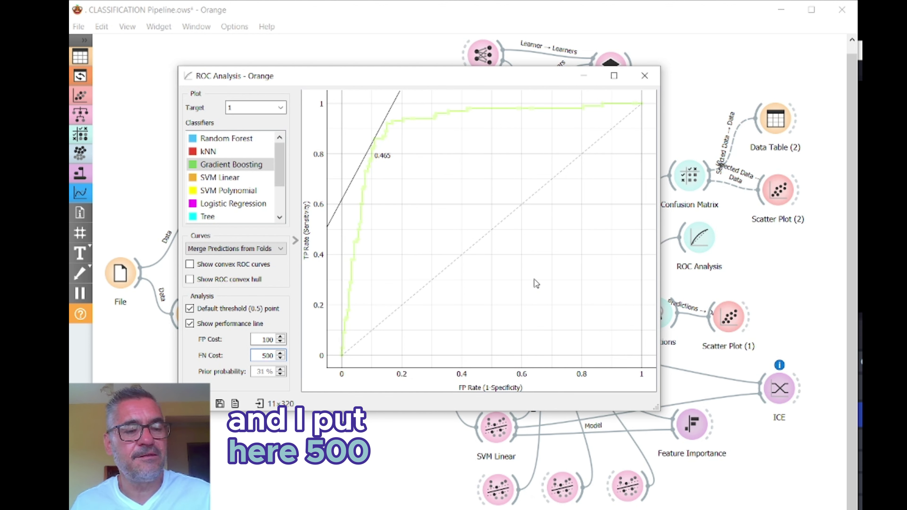
left_click(559, 298)
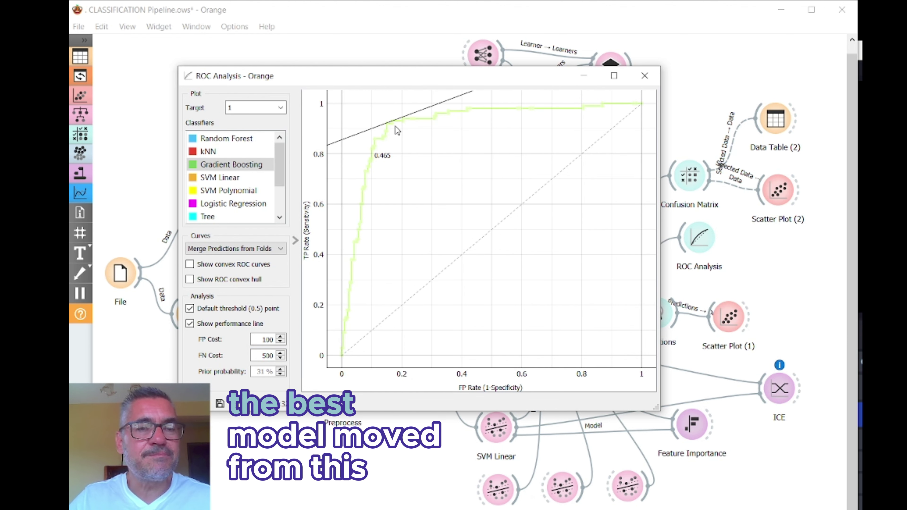
mouse_move(375, 145)
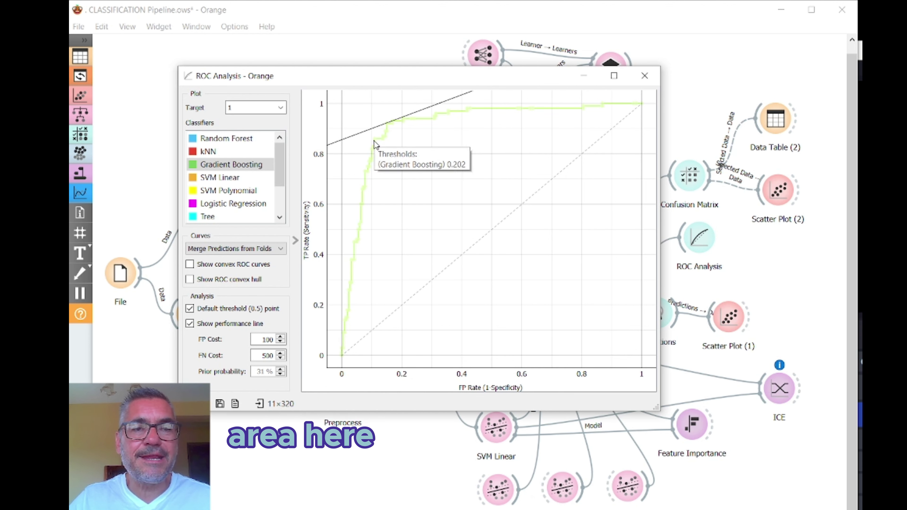
mouse_move(391, 129)
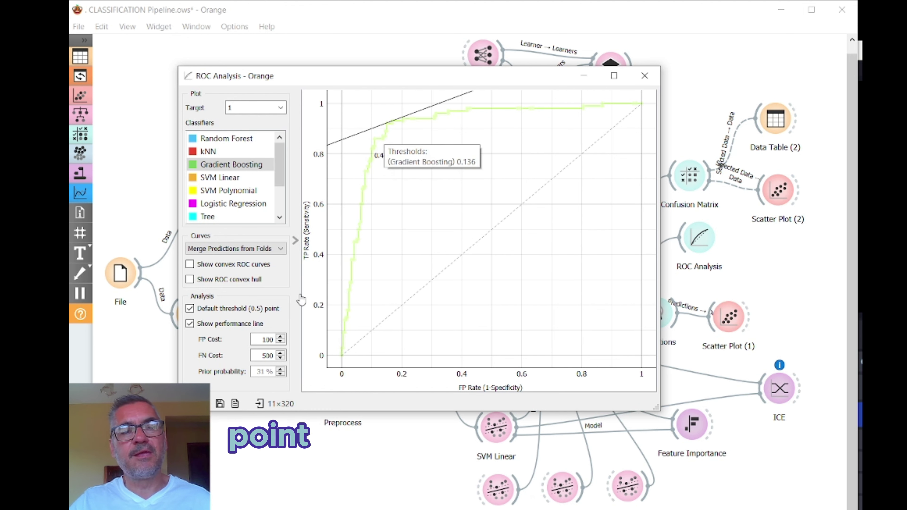
Step: Raise the false negative cost to 1000 and check where the performance line meets the Gradient Boosting curve
double_click(263, 355)
type("1000")
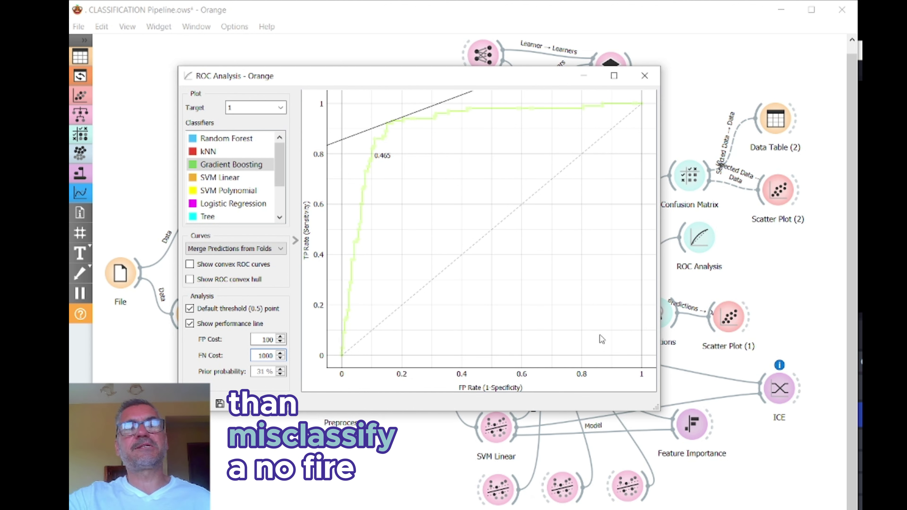
key("Tab")
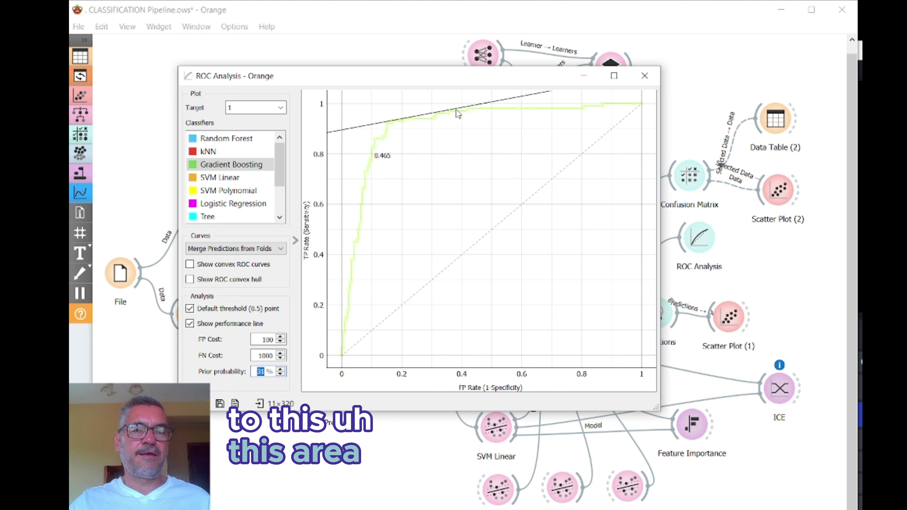
mouse_move(455, 112)
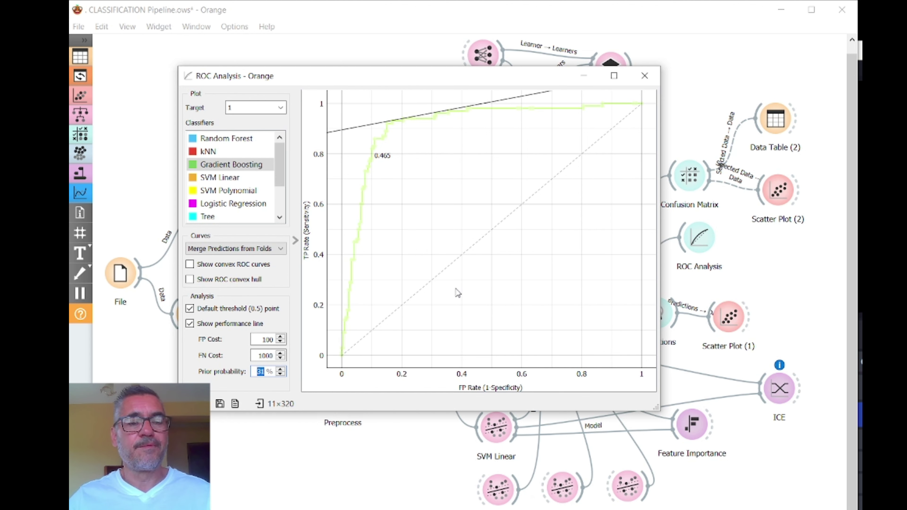
left_click(532, 255)
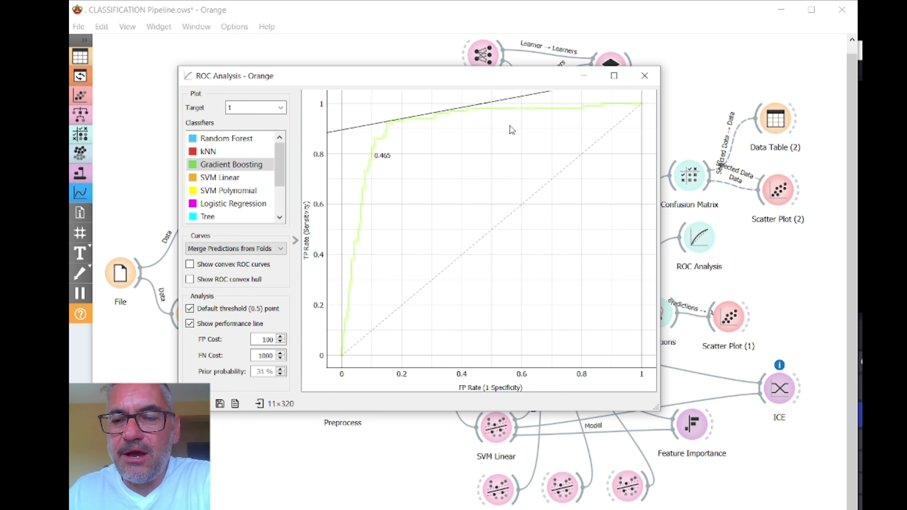
Step: Close the ROC Analysis and open the Confusion Matrix for the SVM Linear learner
left_click(644, 76)
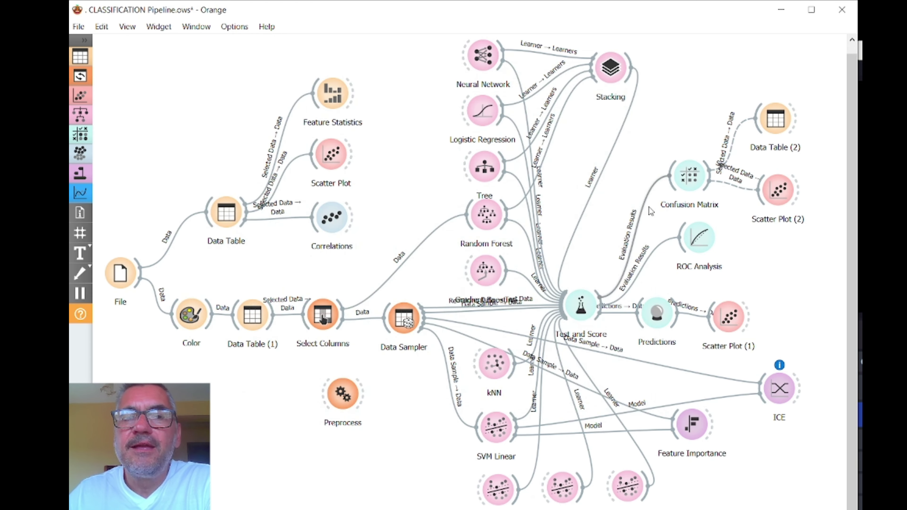
double_click(689, 179)
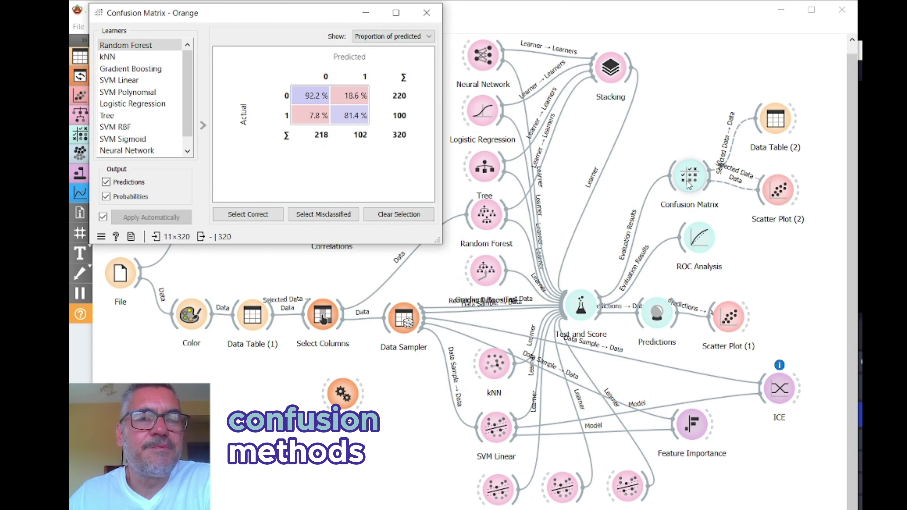
left_click_drag(259, 17, 376, 73)
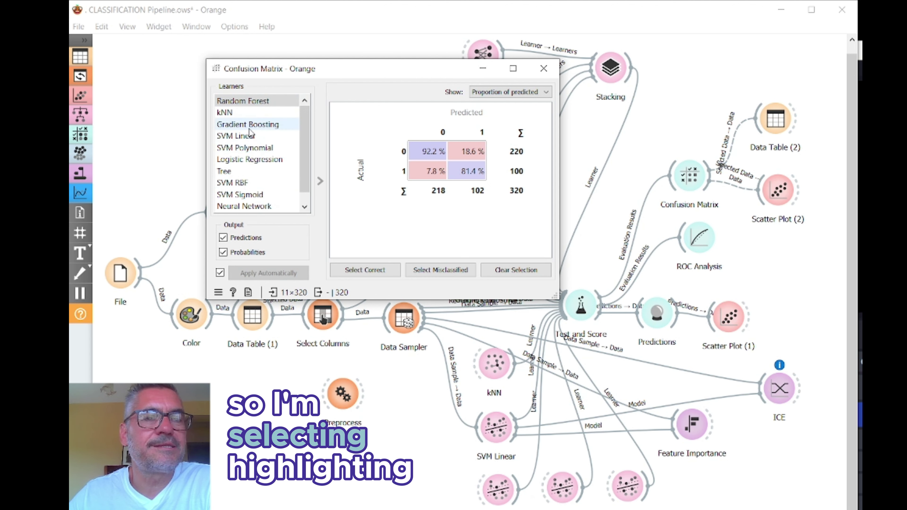
left_click(247, 136)
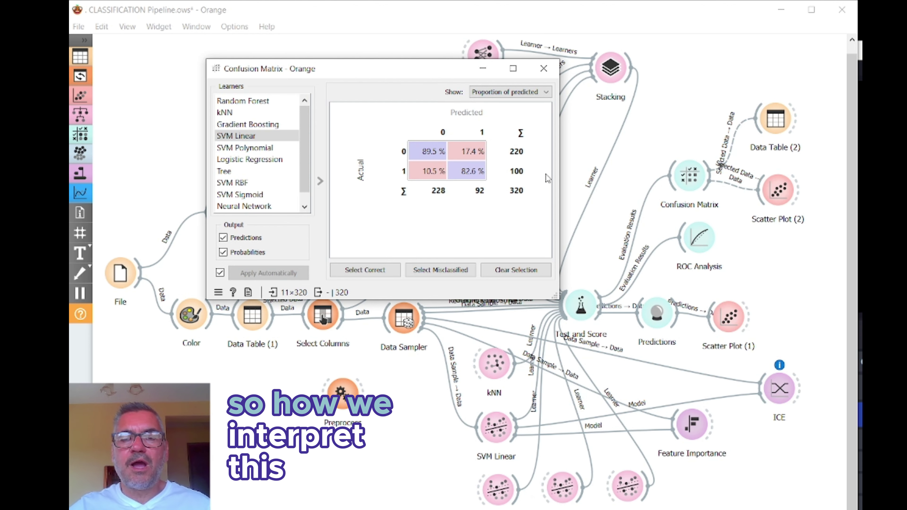
left_click(234, 138)
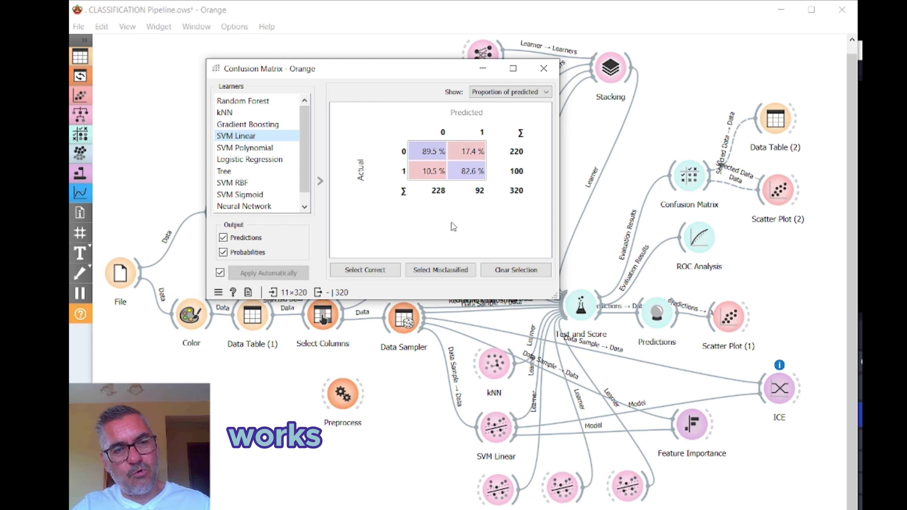
left_click(411, 45)
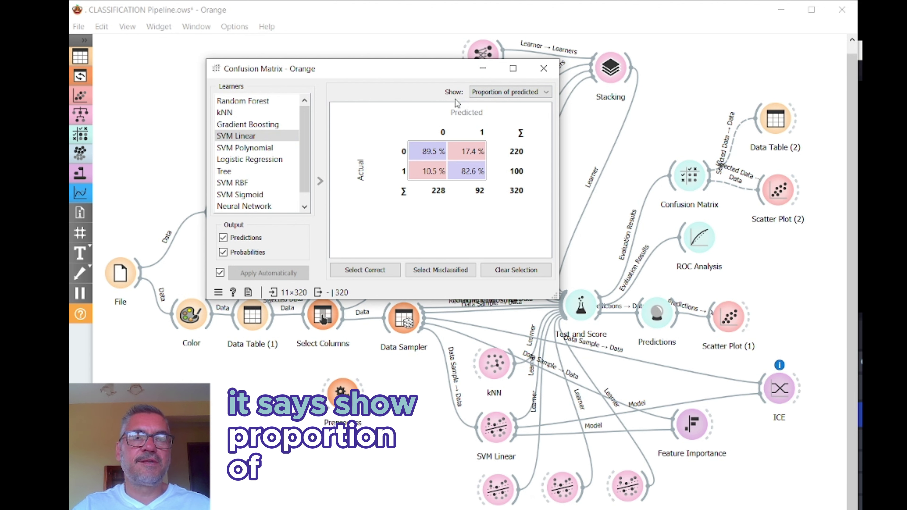
Step: Show the SVM Linear confusion matrix as number of instances and examine the counts for actual non-payers
left_click(515, 93)
left_click(513, 102)
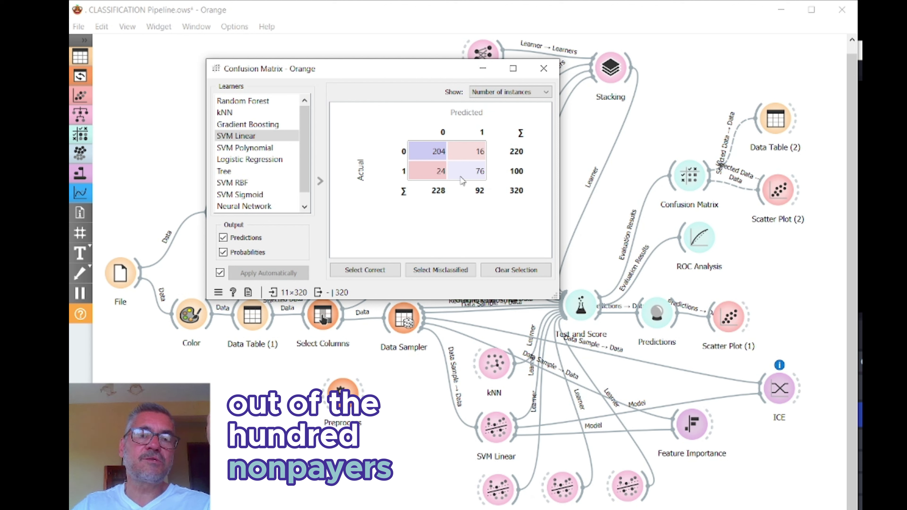
mouse_move(437, 173)
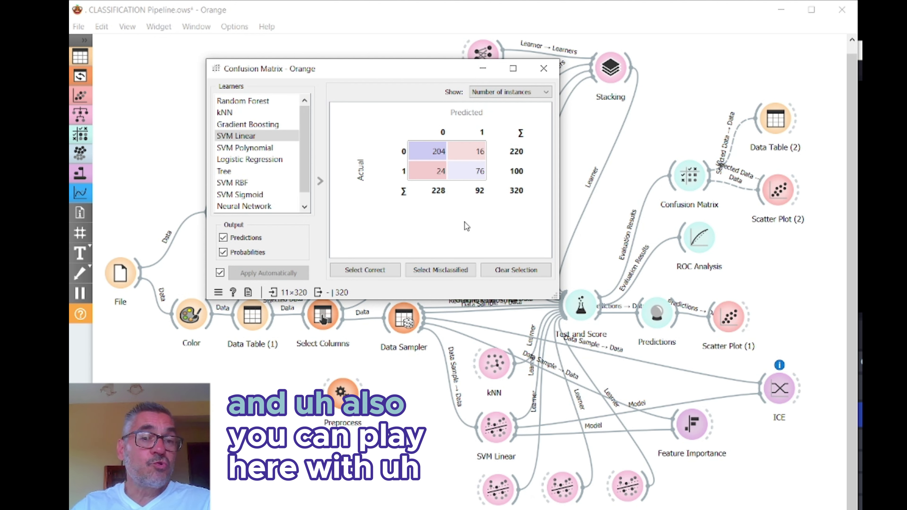
left_click(515, 93)
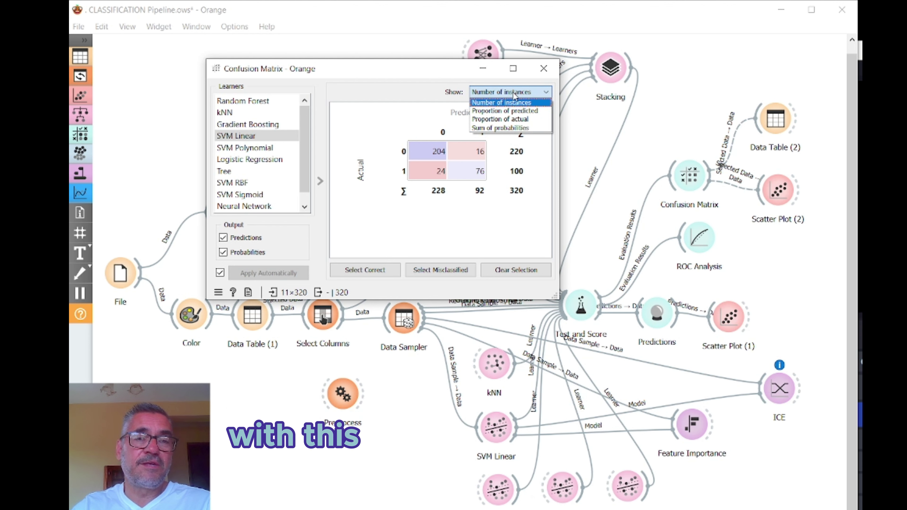
left_click(513, 92)
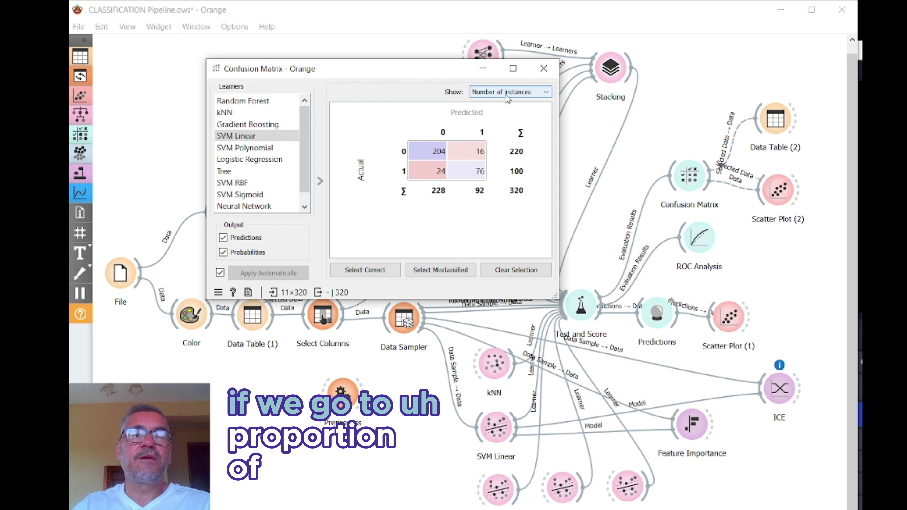
Step: View the SVM Linear matrix as proportion of predicted, proportion of actual and sum of probabilities
scroll(506, 94, "down", 1)
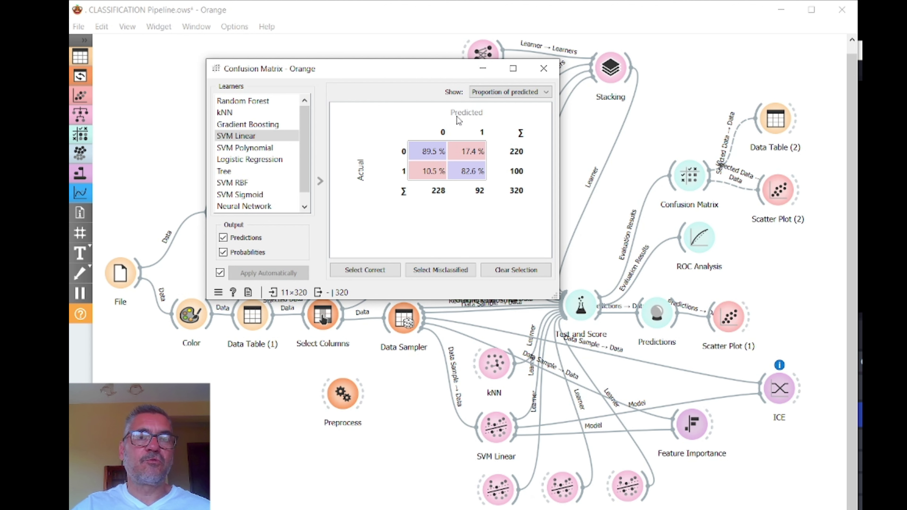
left_click(504, 93)
left_click(505, 116)
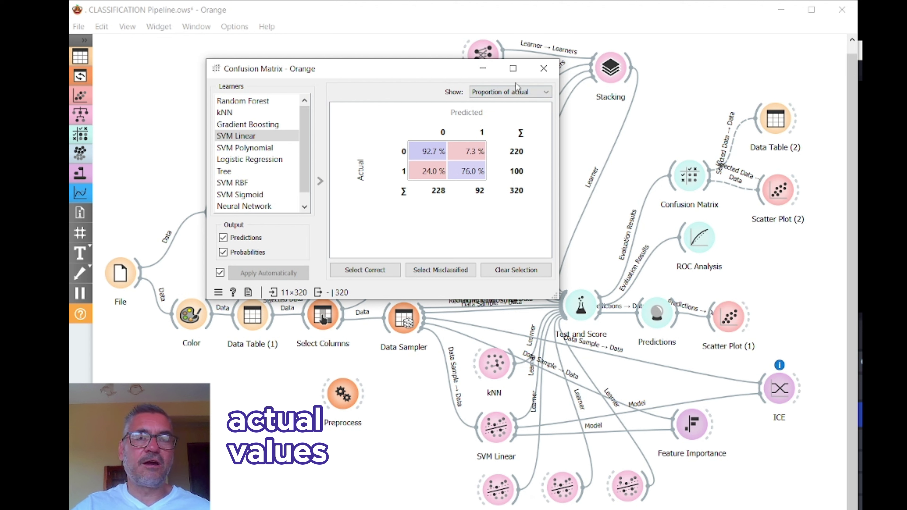
left_click(511, 92)
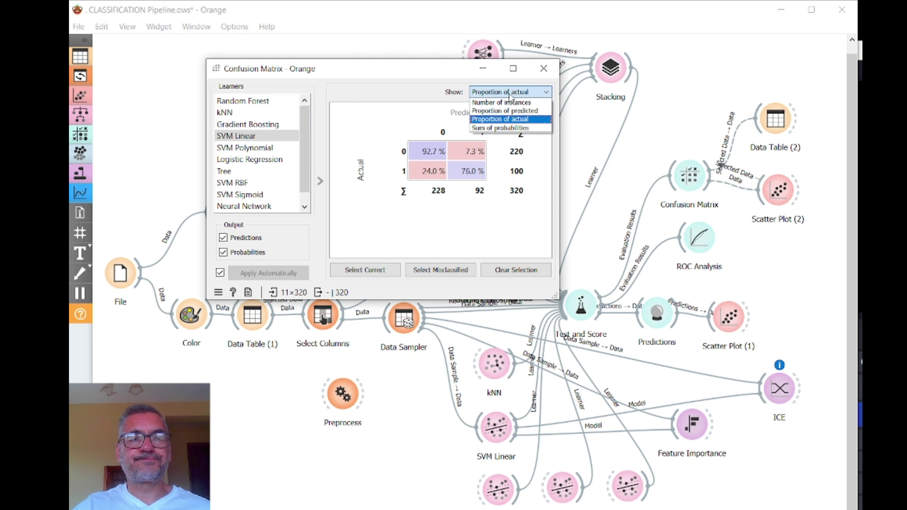
left_click(511, 95)
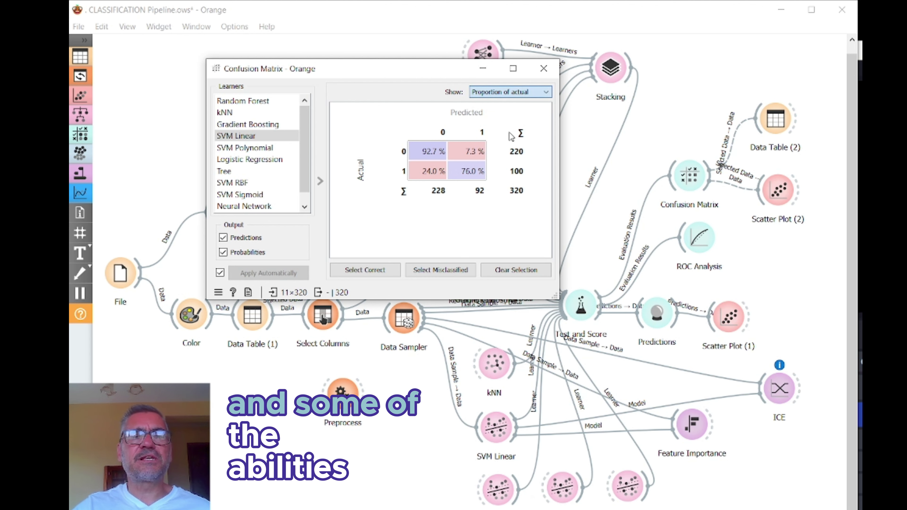
left_click(513, 93)
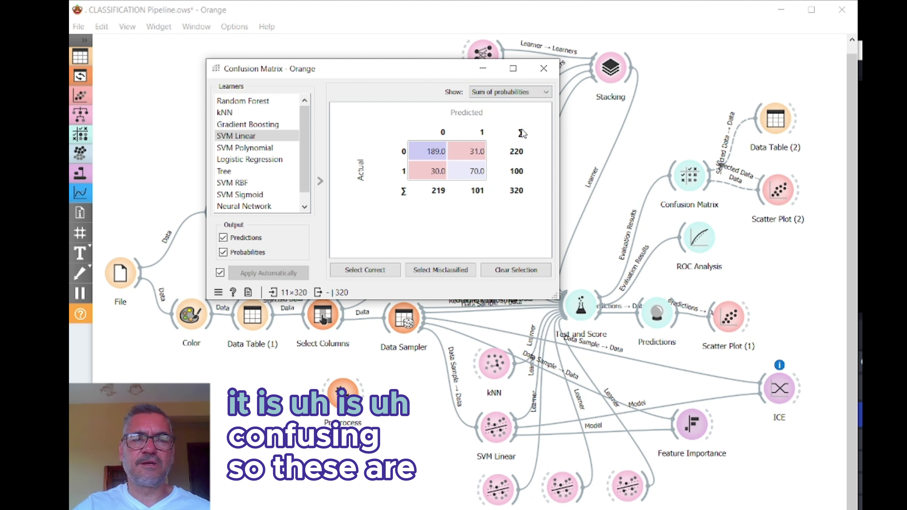
Step: Compare the number of instances with the proportion of predicted in the matrix, ending on the number of instances
left_click(515, 92)
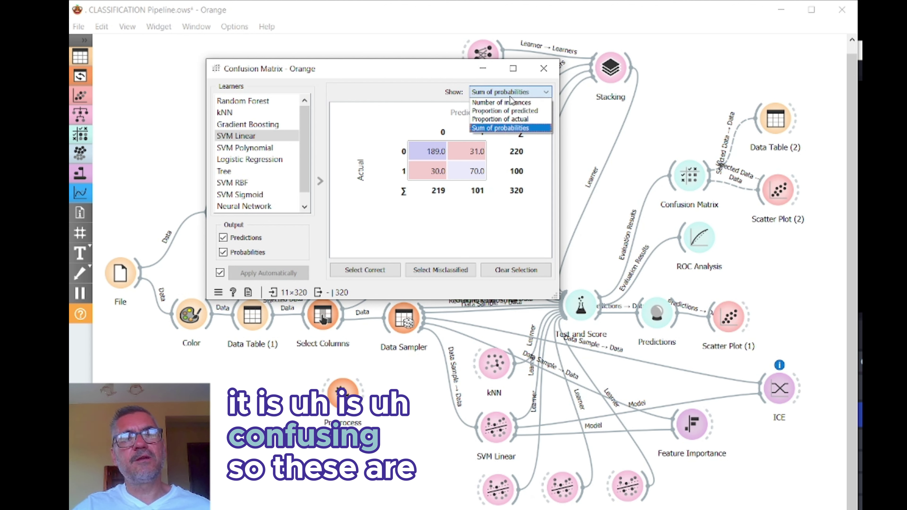
left_click(508, 104)
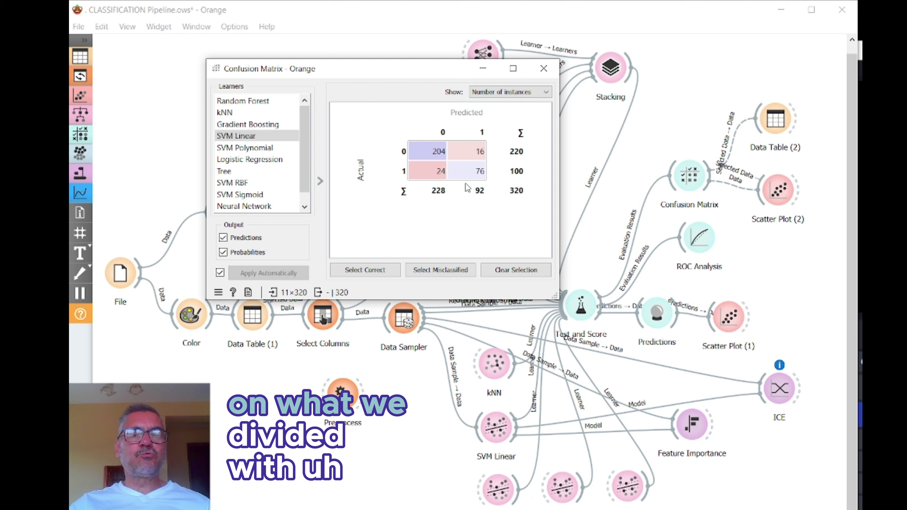
left_click(500, 92)
left_click(495, 112)
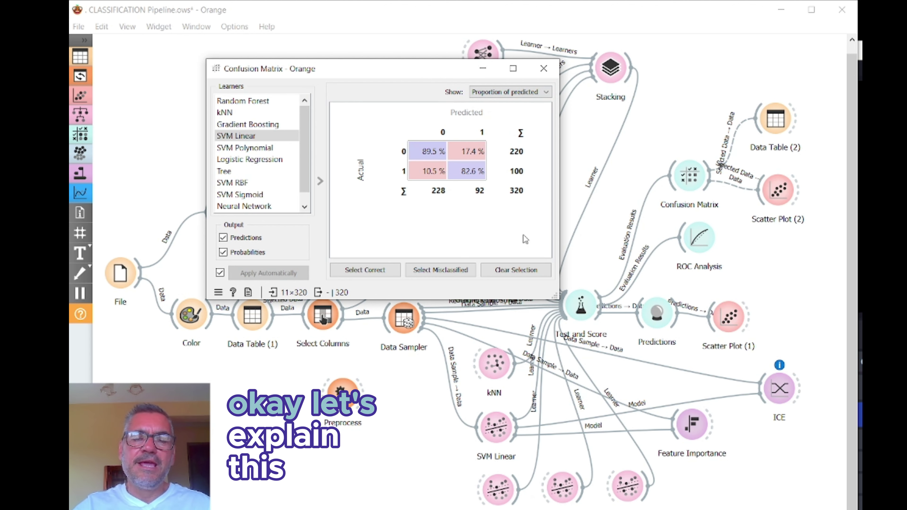
left_click(525, 95)
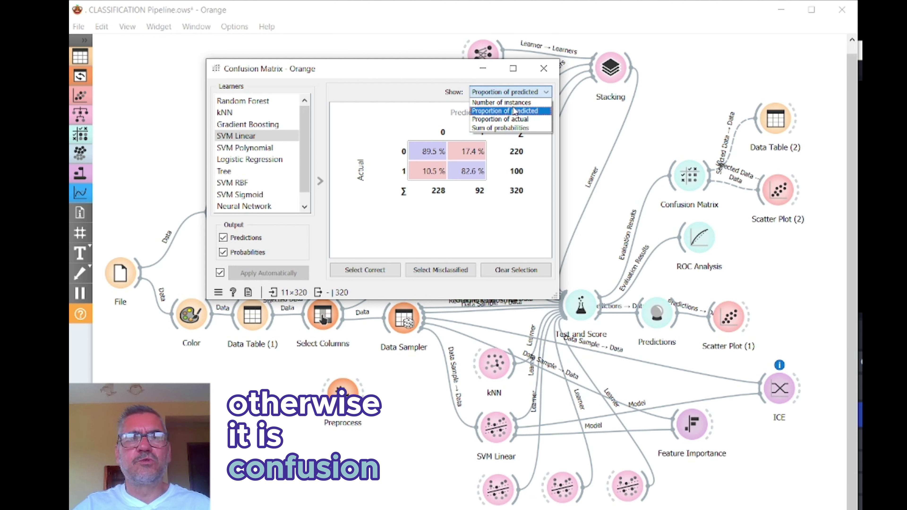
left_click(507, 99)
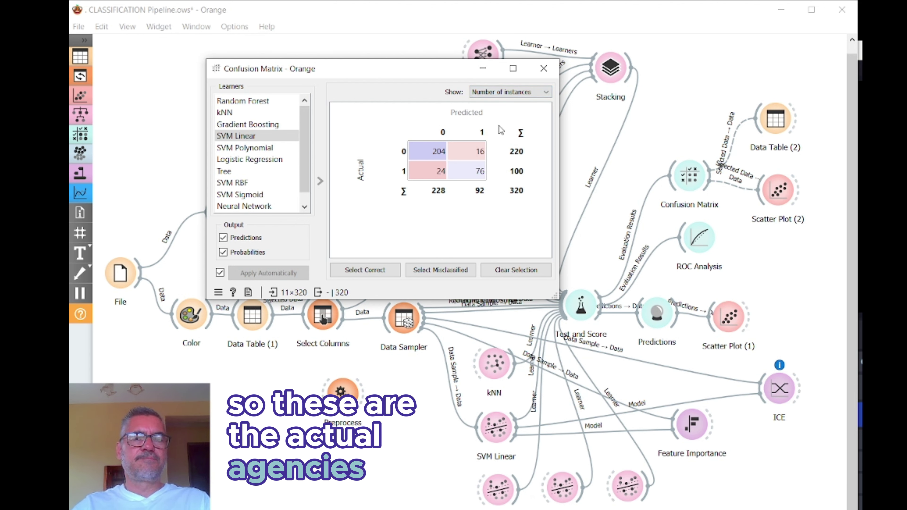
Step: Show the matrix as proportion of predicted and examine the correct and wrong shares in the predicted 0 column
left_click(506, 92)
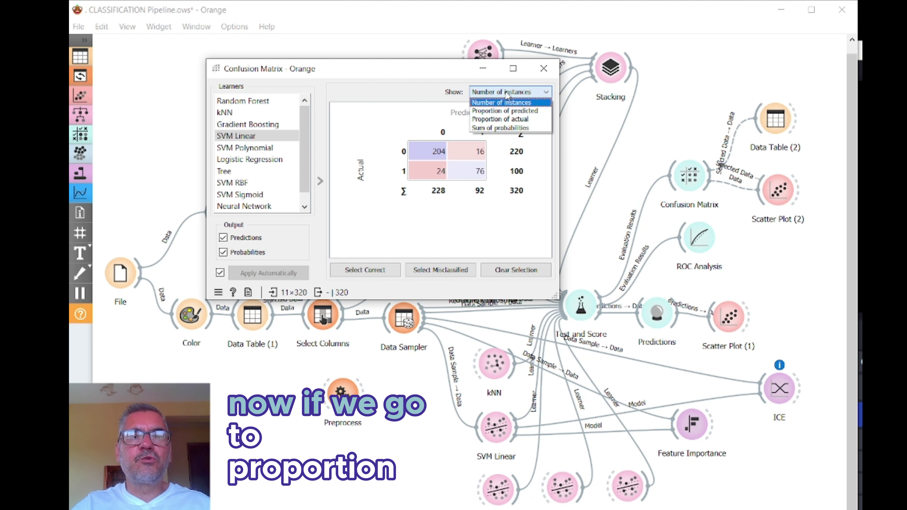
left_click(501, 112)
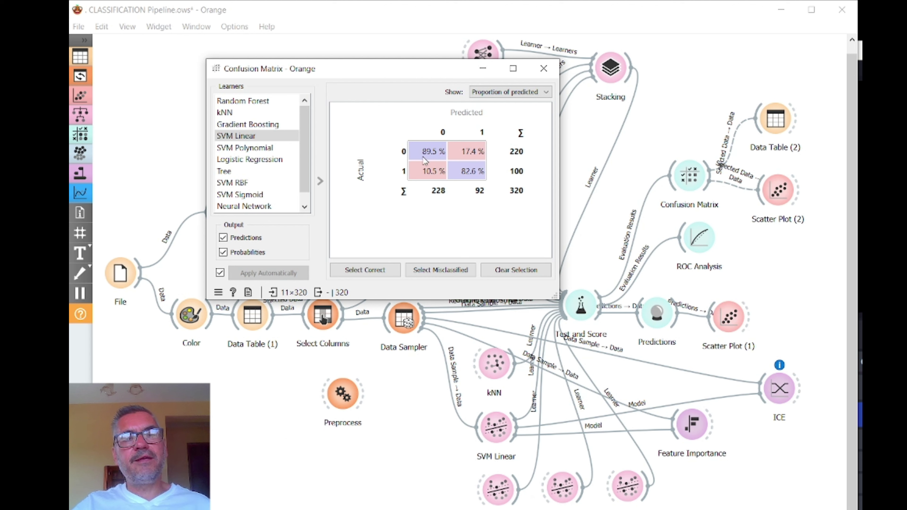
mouse_move(437, 158)
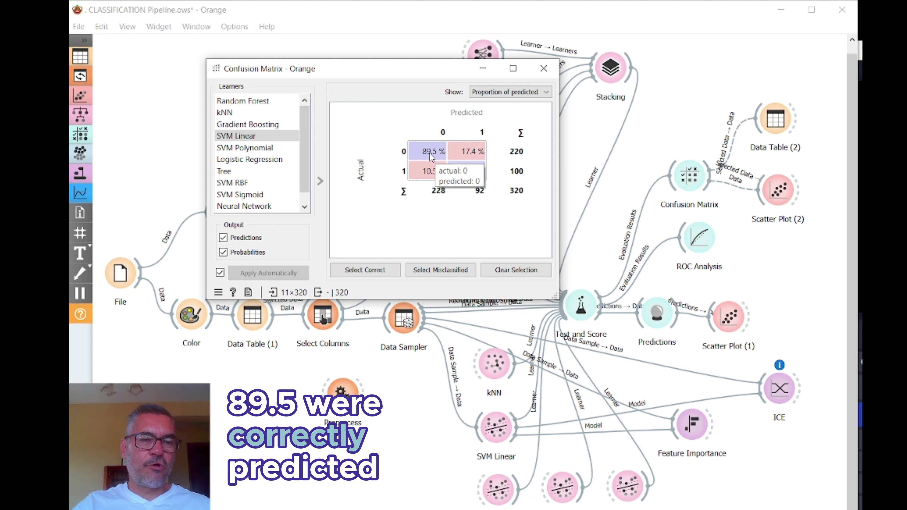
mouse_move(441, 182)
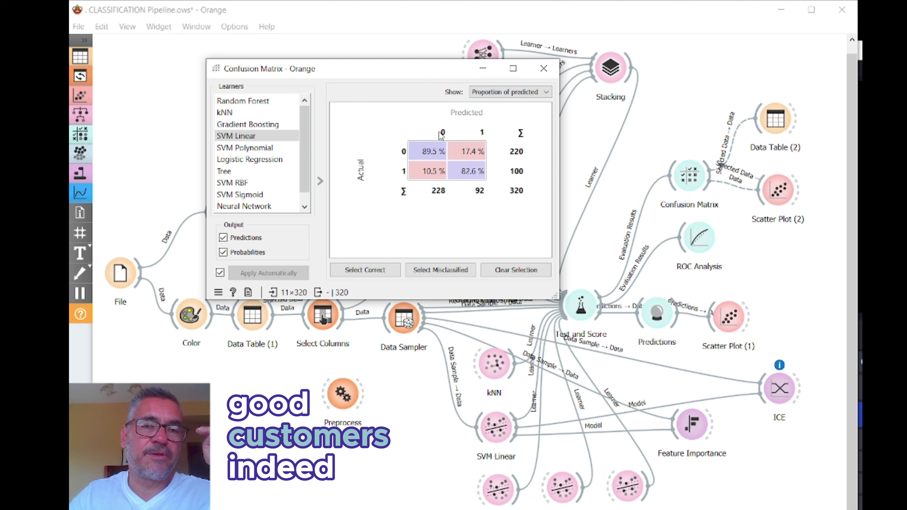
Step: Show the SVM Linear matrix as proportion of actual and examine the correct and wrong shares for actual class 1
left_click(513, 92)
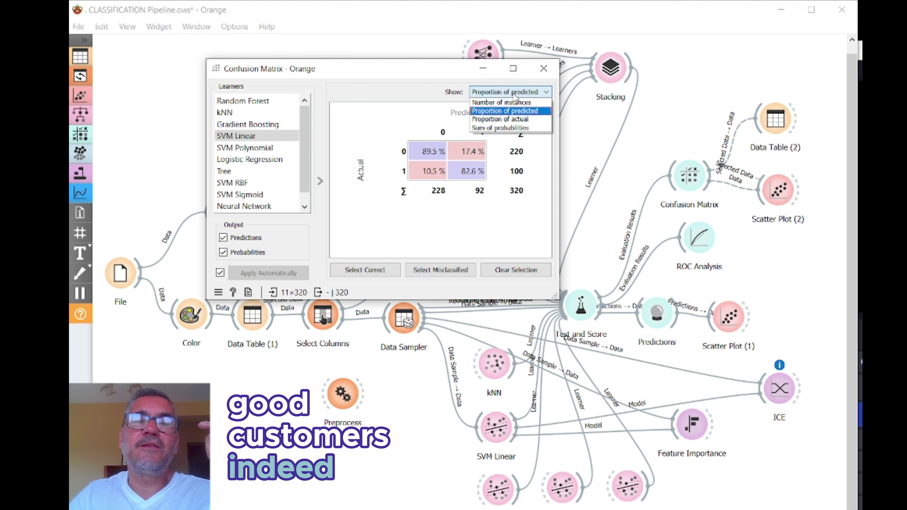
left_click(517, 120)
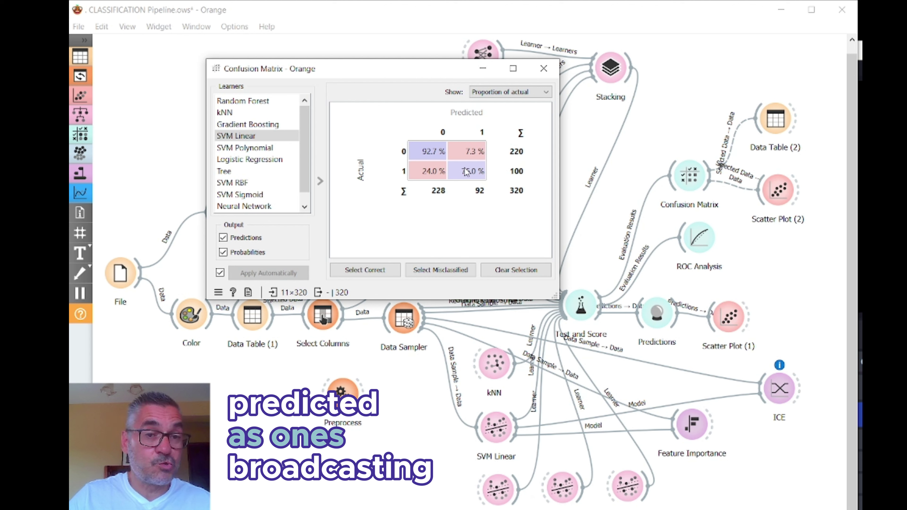
mouse_move(472, 177)
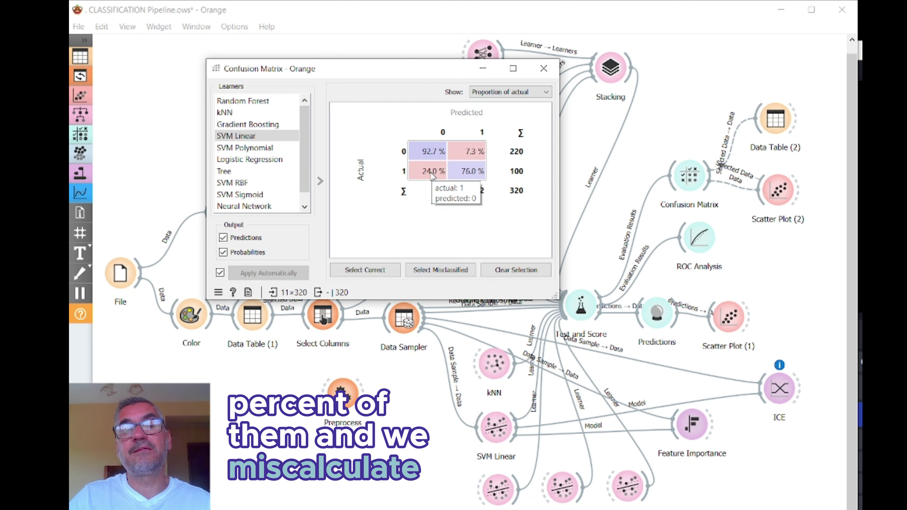
mouse_move(431, 180)
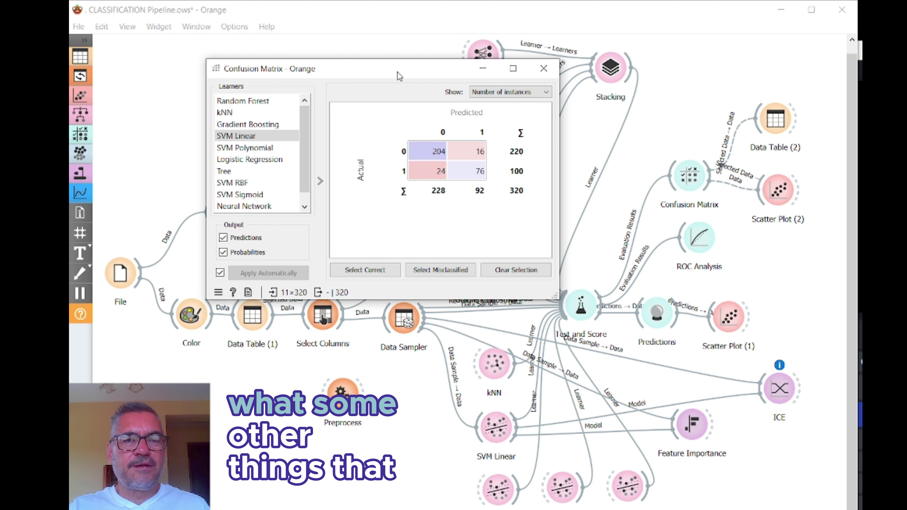
Step: Select the misclassified SVM Linear instances in the confusion matrix and review their rows in Data Table (2)
left_click_drag(397, 72, 328, 89)
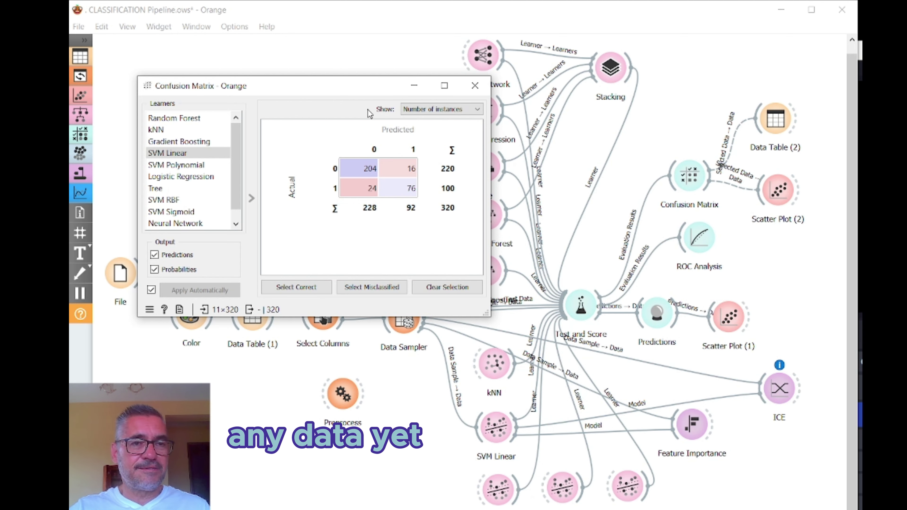
left_click_drag(344, 89, 505, 73)
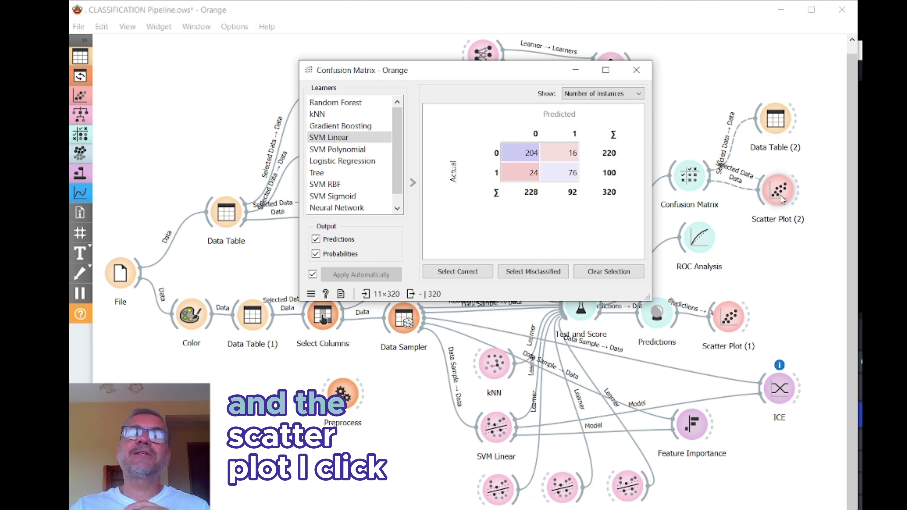
left_click(542, 274)
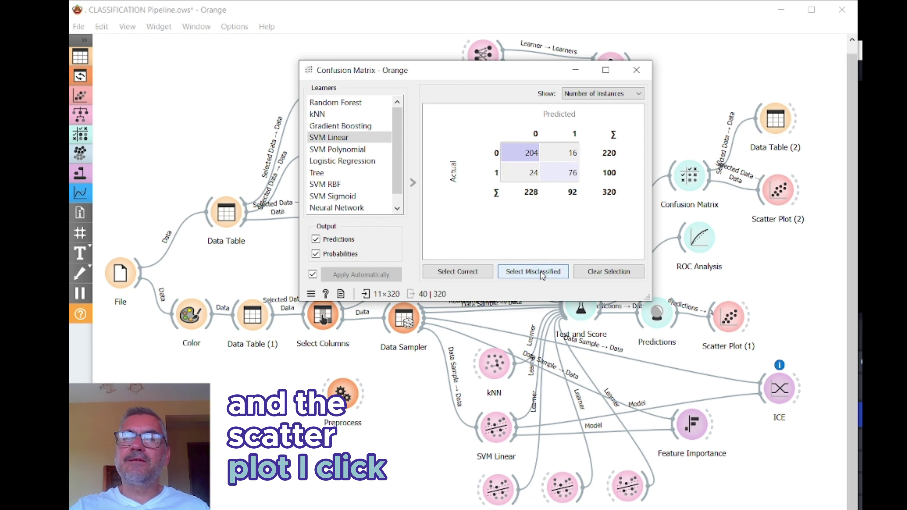
double_click(789, 124)
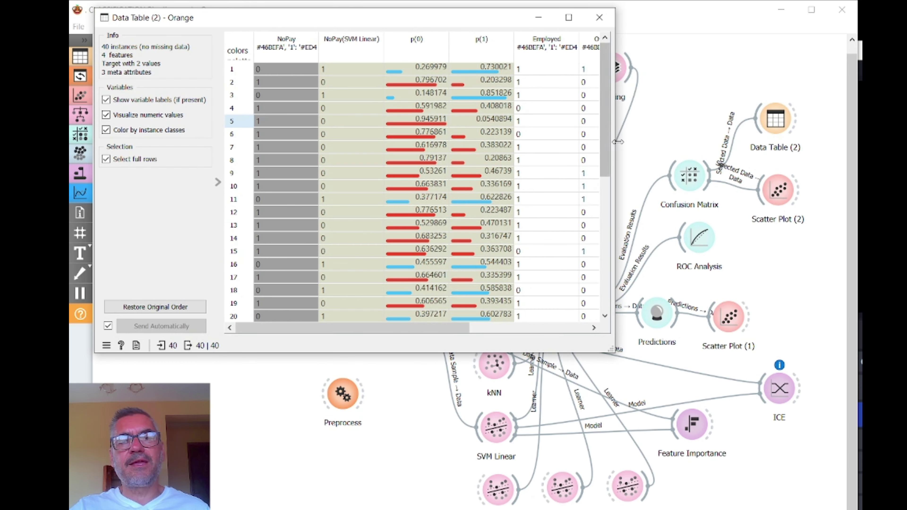
left_click_drag(611, 143, 700, 323)
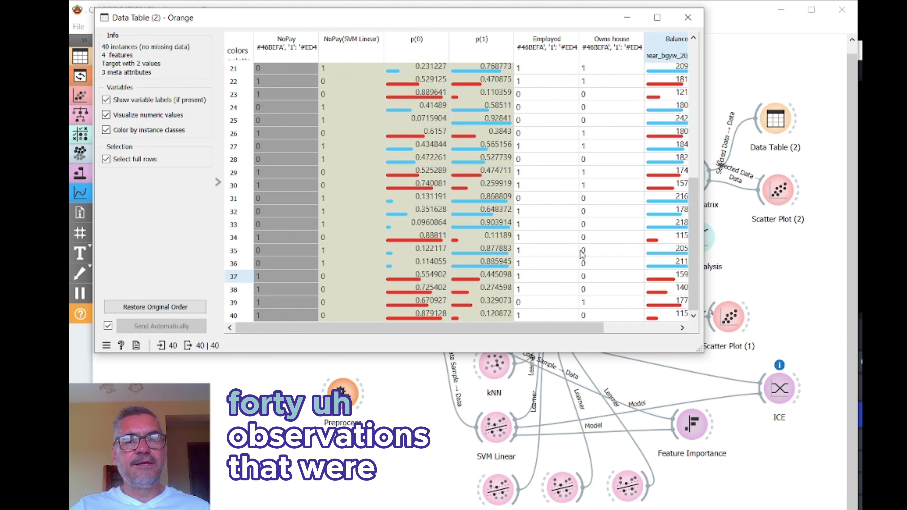
scroll(581, 253, "up", 7)
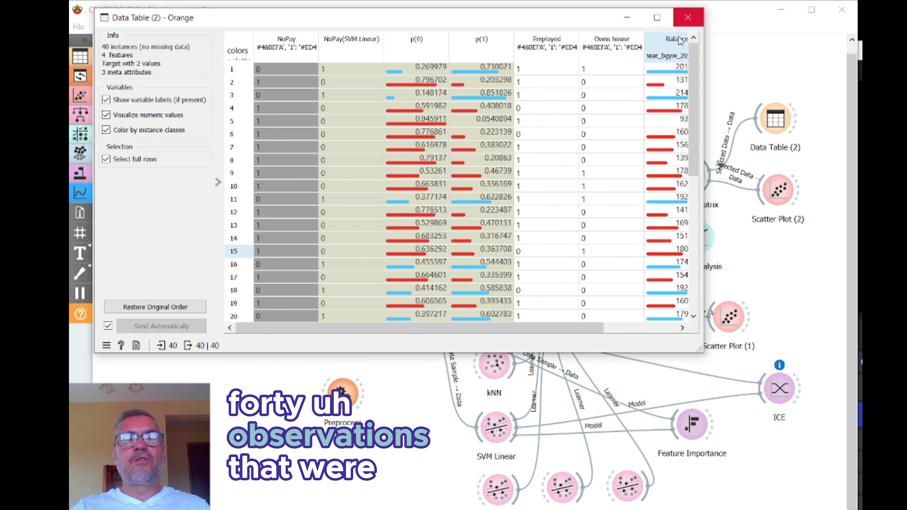
left_click(740, 71)
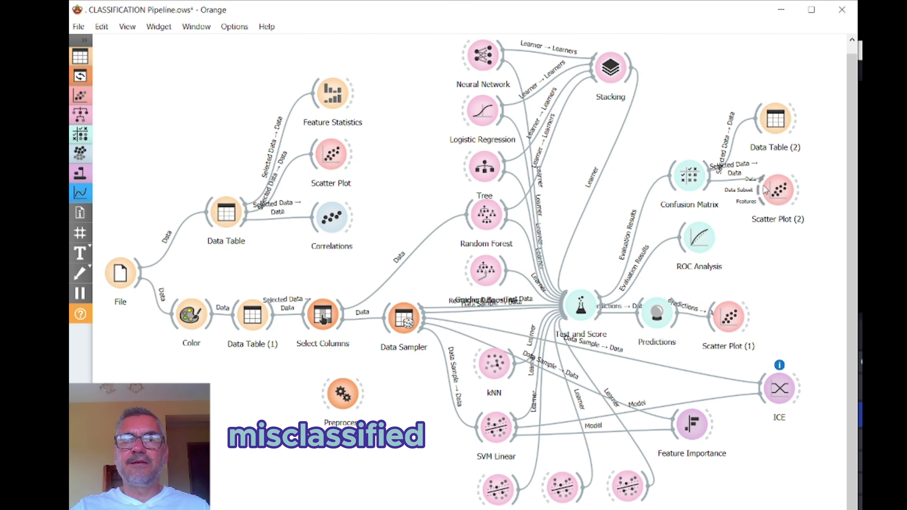
Step: View the misclassified instances in Scatter Plot (2), plotted by Employed and Owns house, and close the plot
double_click(777, 193)
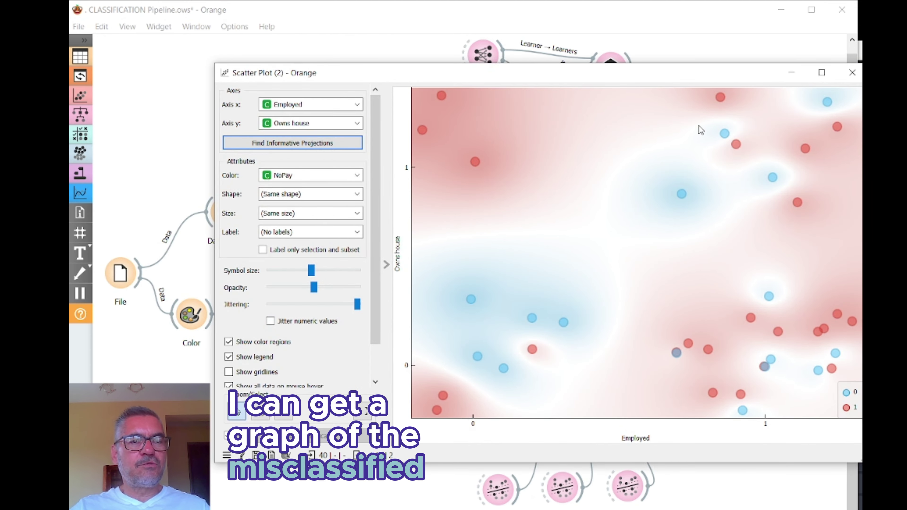
left_click_drag(733, 81, 643, 75)
left_click(763, 67)
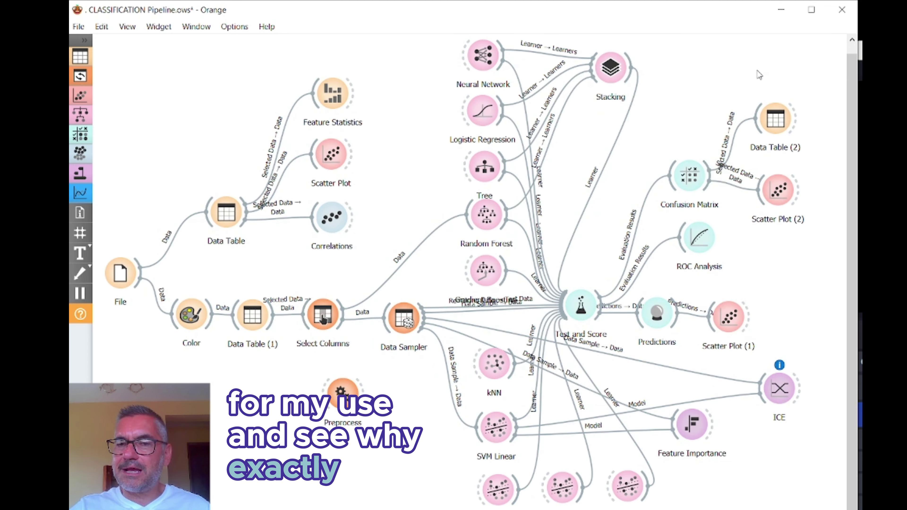
Step: Clear the selection in the Confusion Matrix widget and select the misclassified SVM Linear instances again
double_click(695, 184)
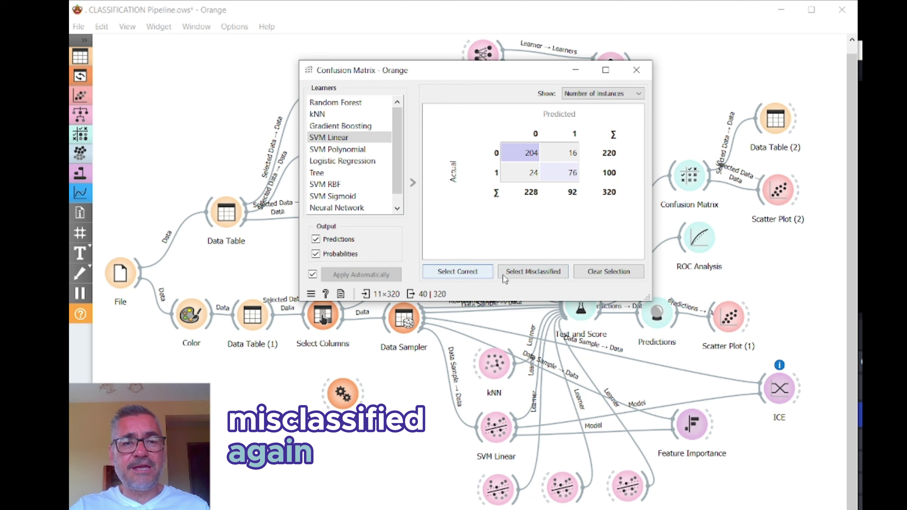
left_click(613, 275)
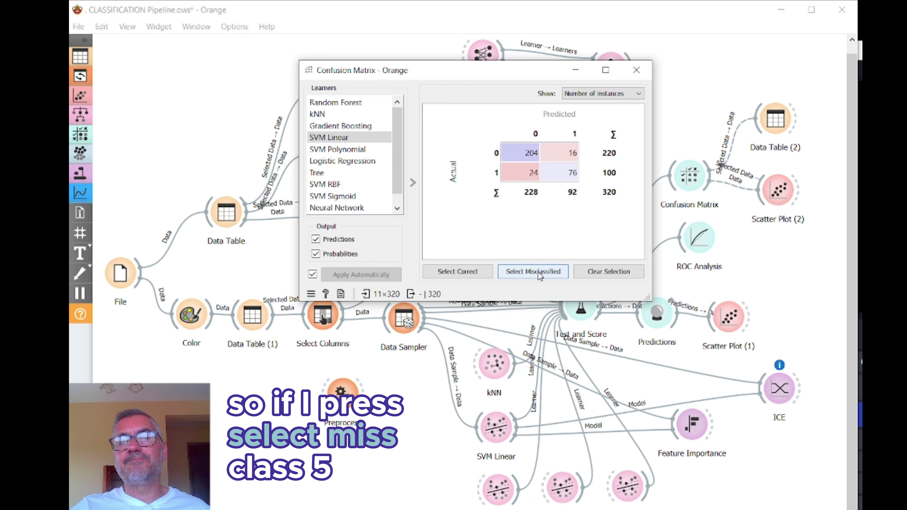
left_click(531, 274)
Step: Open Data Table (2), make it taller and look through all misclassified SVM Linear rows
double_click(782, 125)
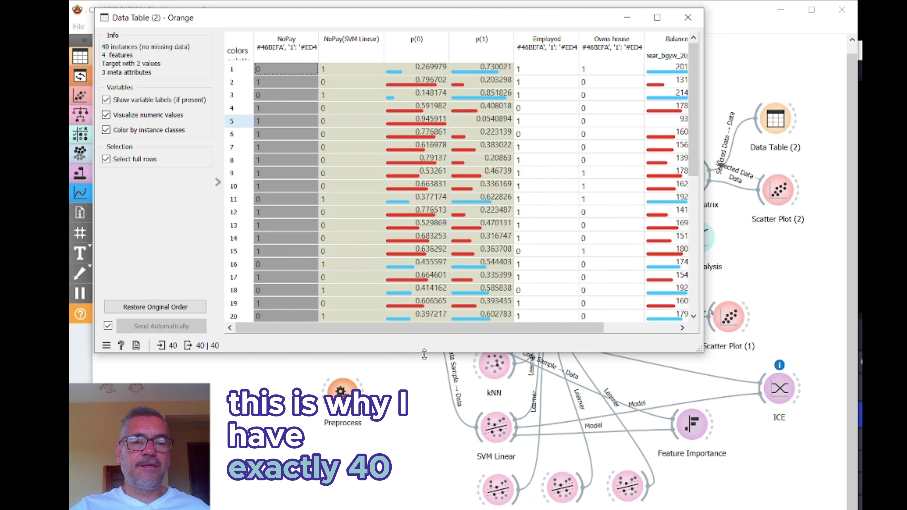
left_click_drag(424, 355, 417, 469)
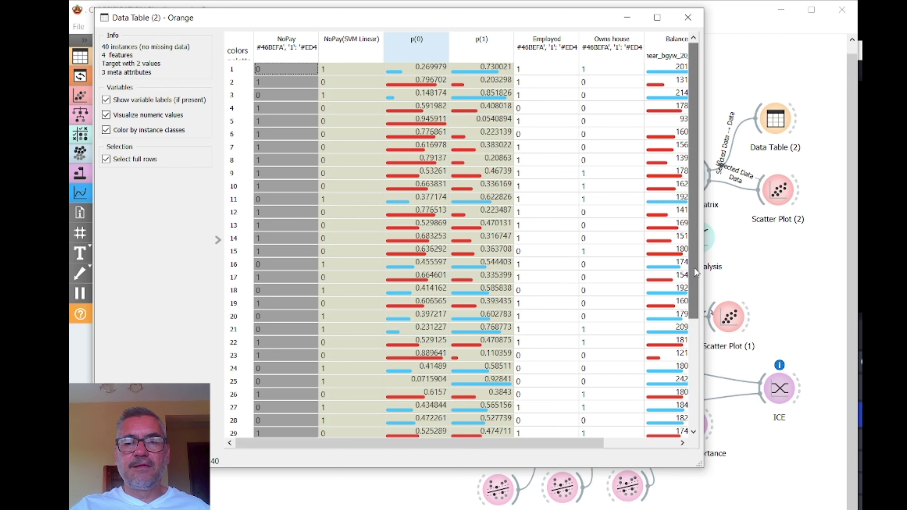
left_click_drag(695, 267, 689, 413)
scroll(517, 397, "up", 4)
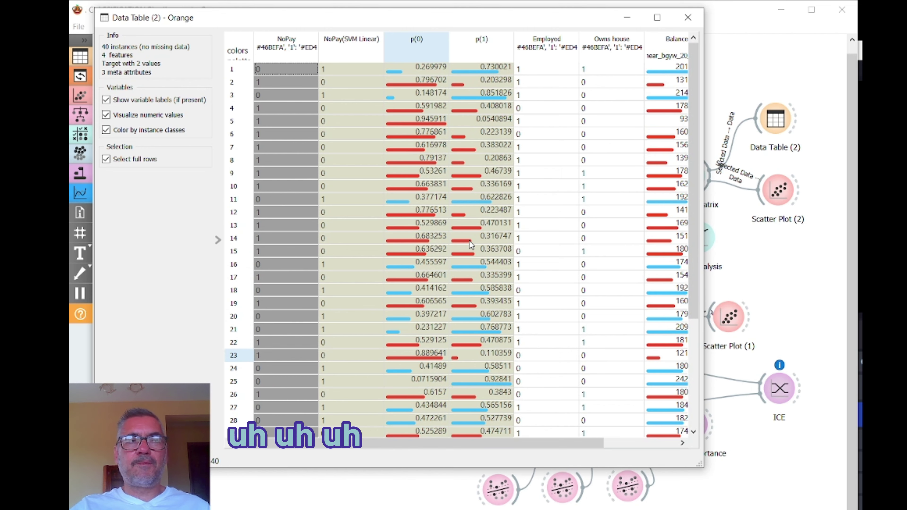
Step: Widen Data Table (2) to include the Income column, compare actual with predicted NoPay values, and close the table
left_click_drag(495, 23, 533, 39)
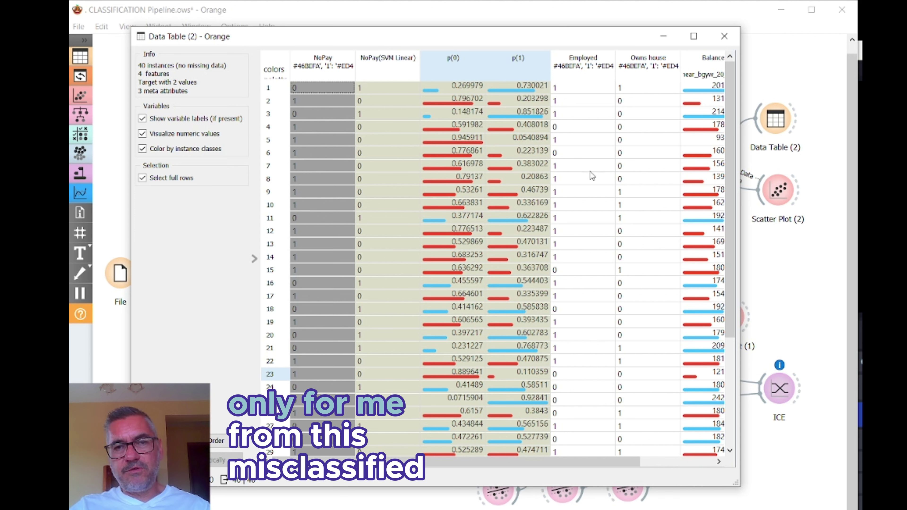
left_click_drag(740, 175, 844, 187)
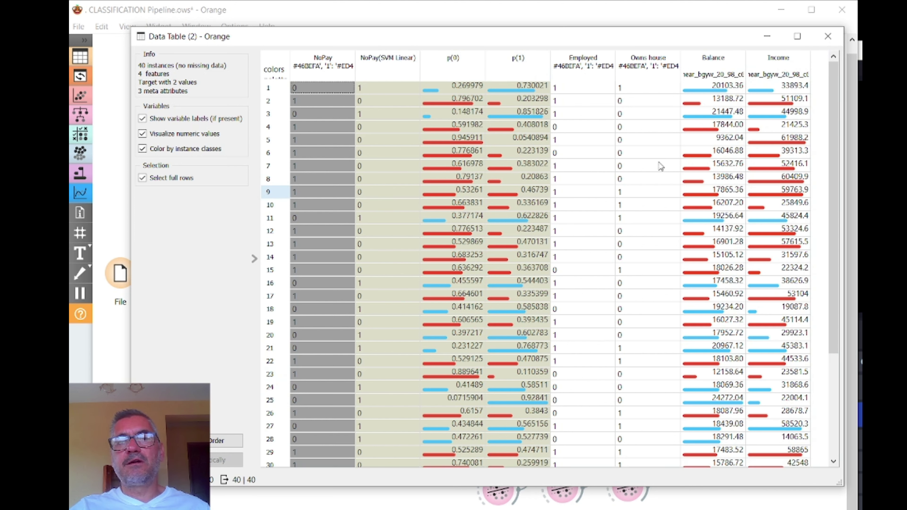
scroll(605, 314, "down", 3)
scroll(605, 314, "up", 3)
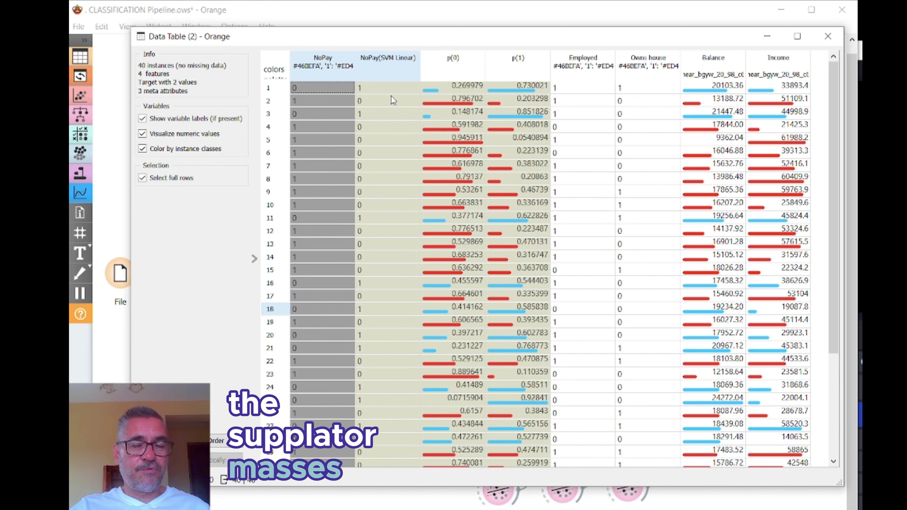
left_click(442, 20)
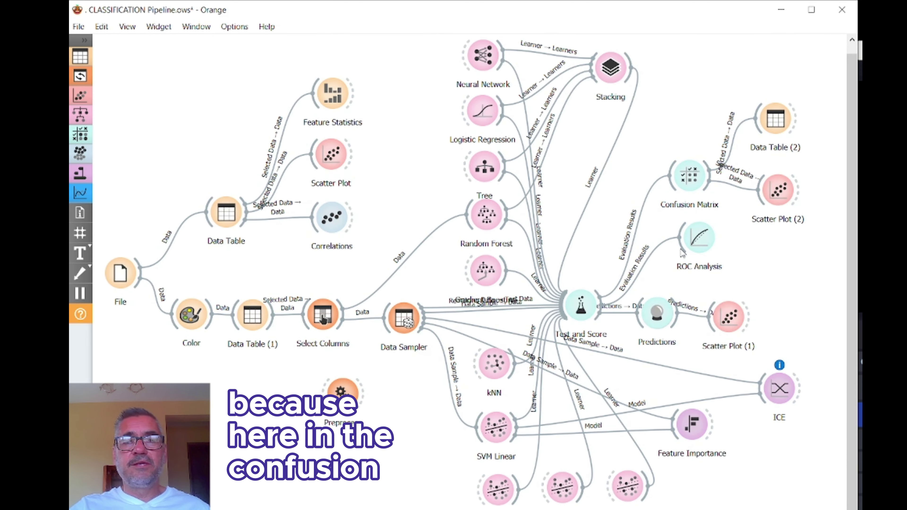
Step: Switch the confusion matrix to the Tree learner and select its misclassified instances
double_click(690, 176)
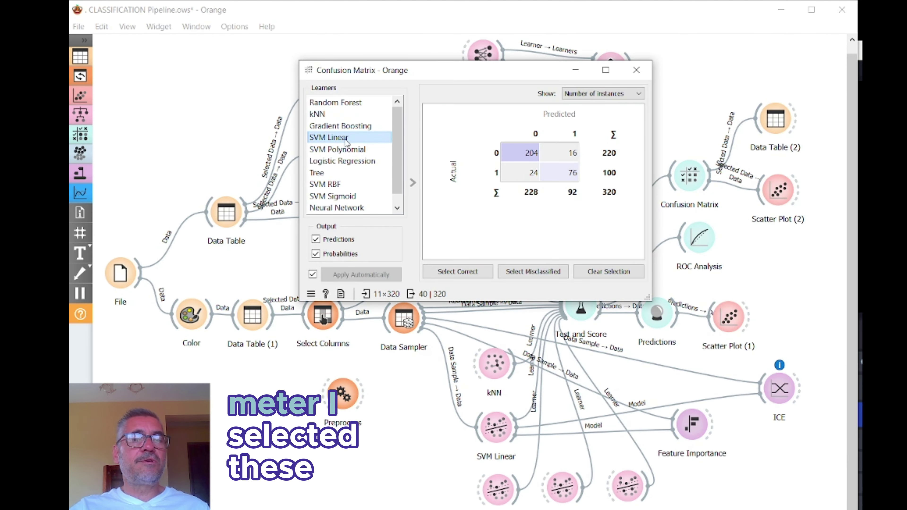
left_click(335, 174)
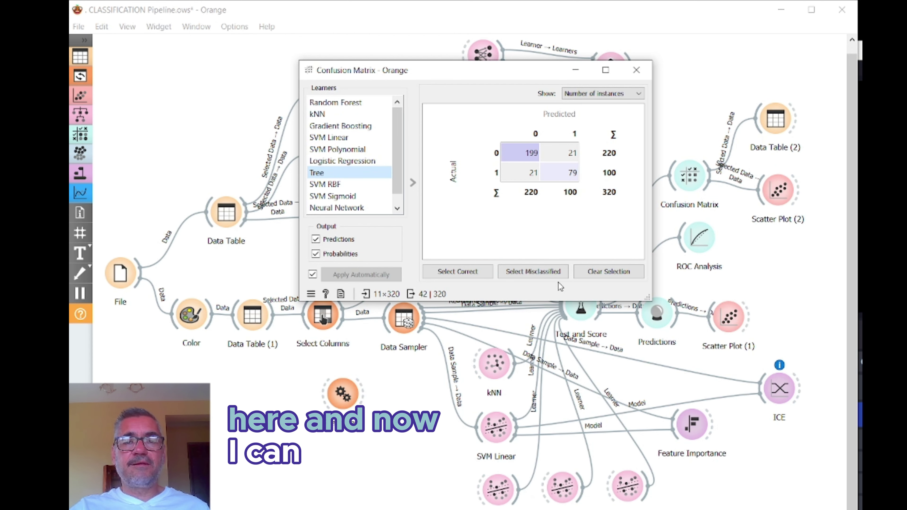
left_click(534, 273)
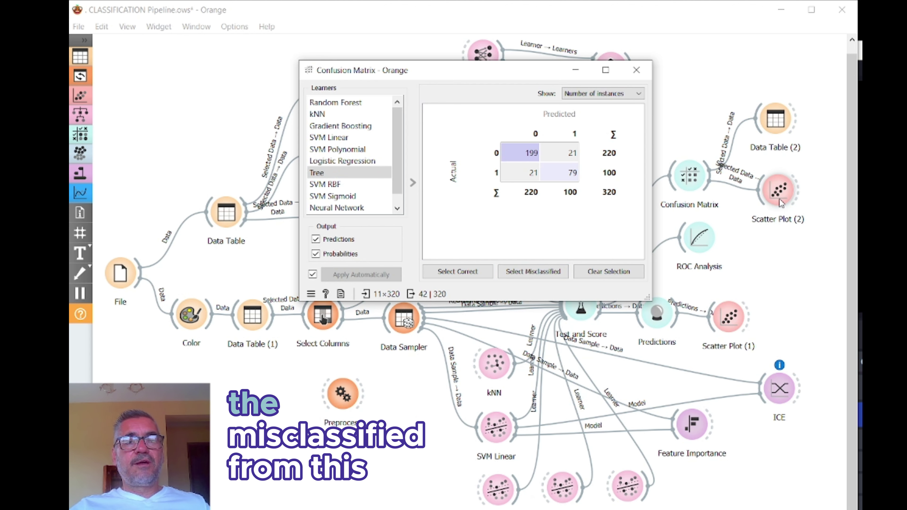
Step: Review the Tree learner's misclassified rows in Data Table (2) and close the table
double_click(776, 120)
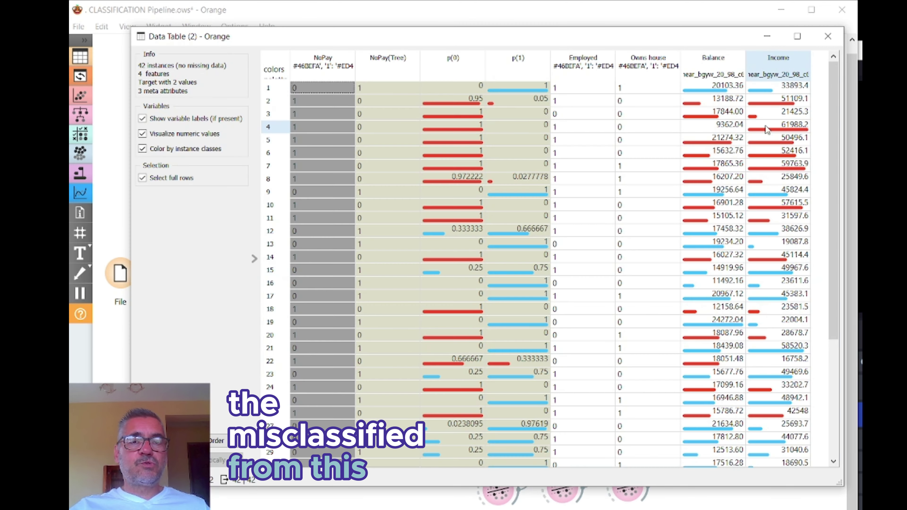
scroll(691, 244, "down", 3)
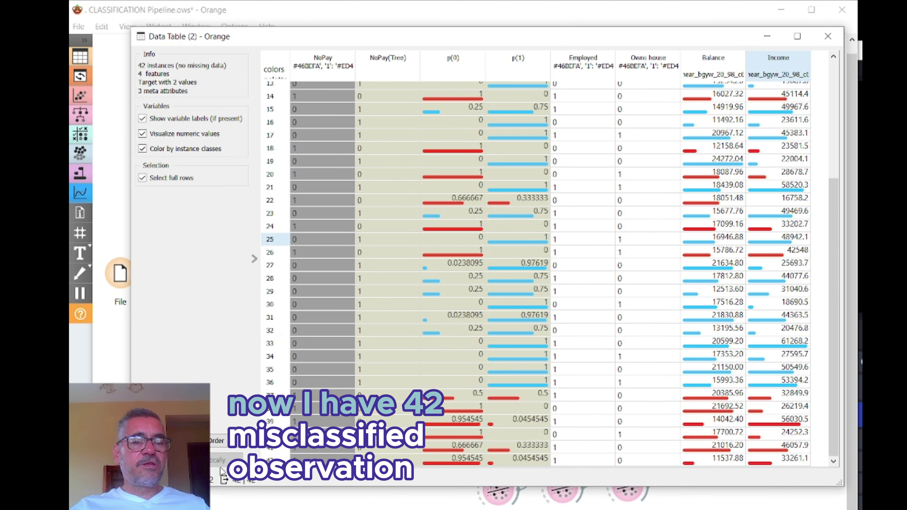
left_click(828, 36)
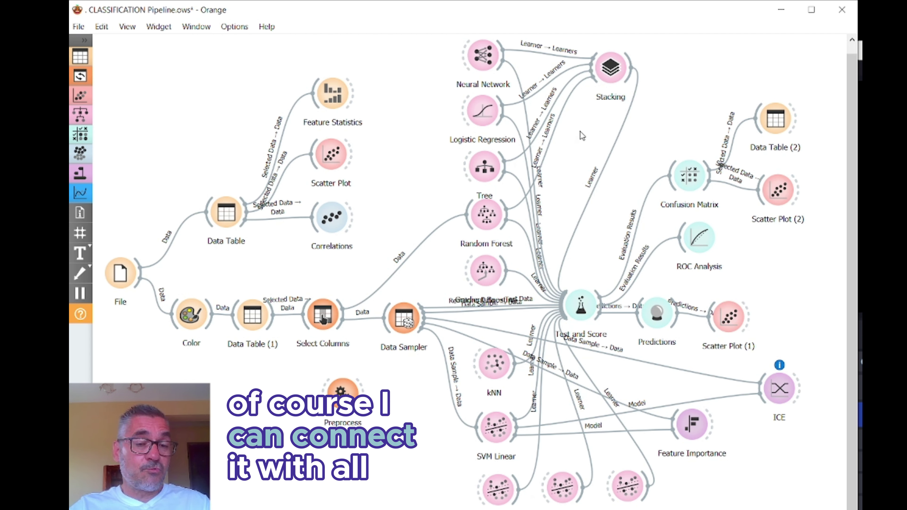
mouse_move(636, 497)
left_click_drag(636, 497, 563, 368)
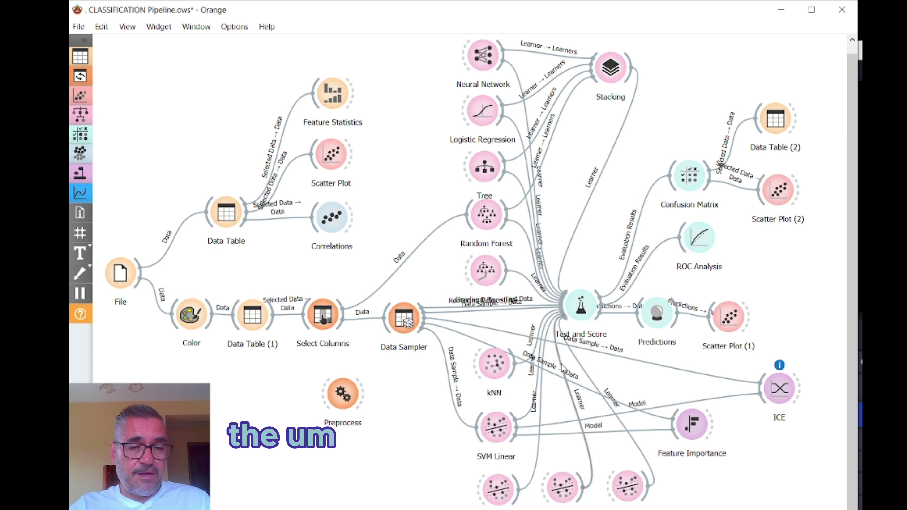
left_click_drag(557, 329, 527, 407)
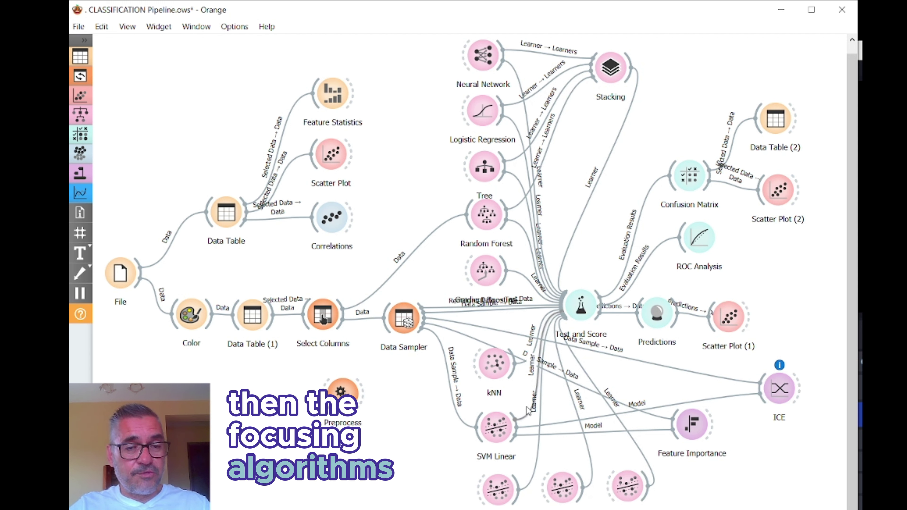
left_click_drag(527, 411, 549, 320)
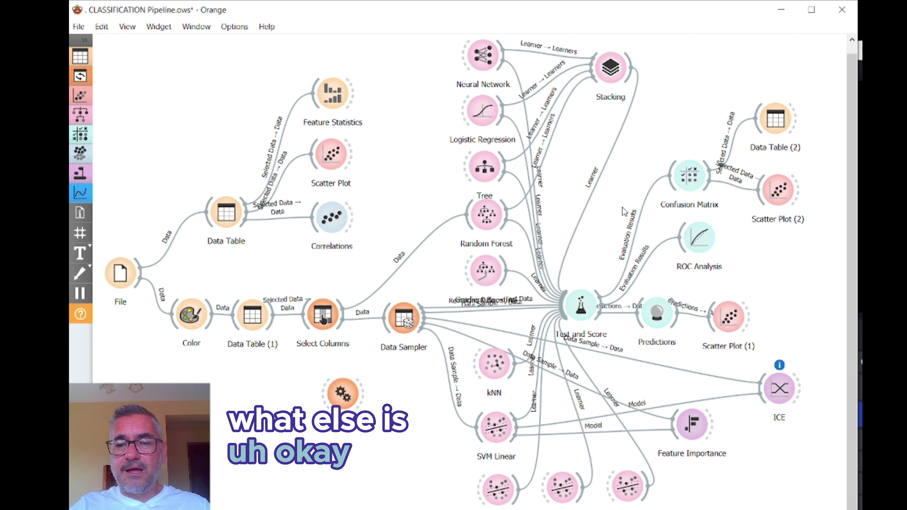
Step: Open Feature Importance, check the available score measures, and examine the feature ranking by decrease in AUC
double_click(694, 434)
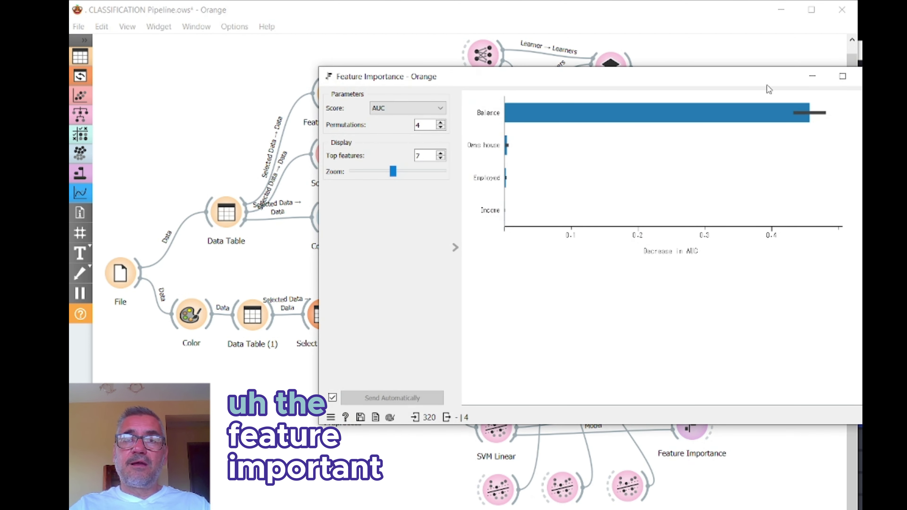
left_click_drag(749, 79, 587, 78)
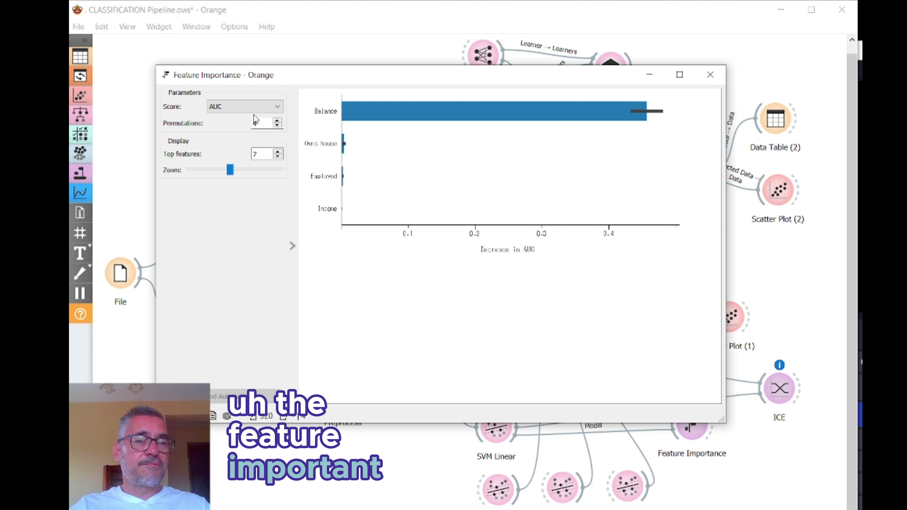
left_click(239, 109)
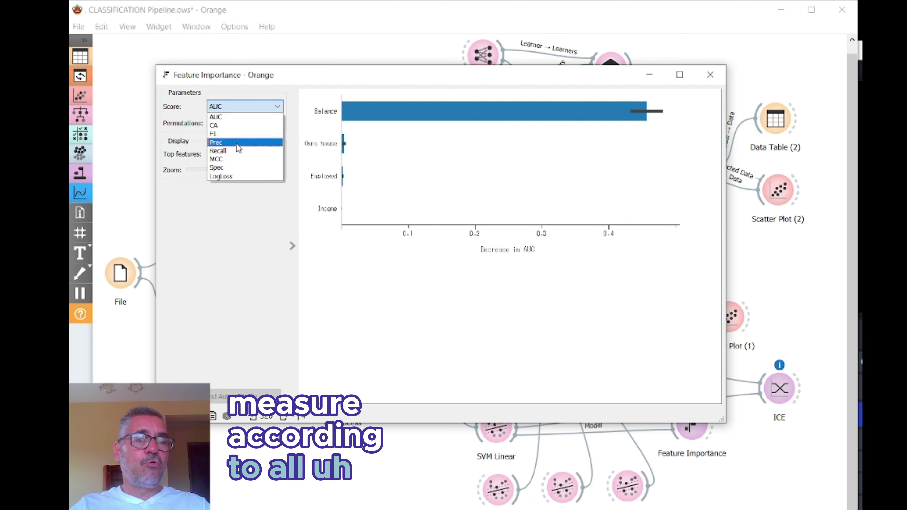
left_click(229, 261)
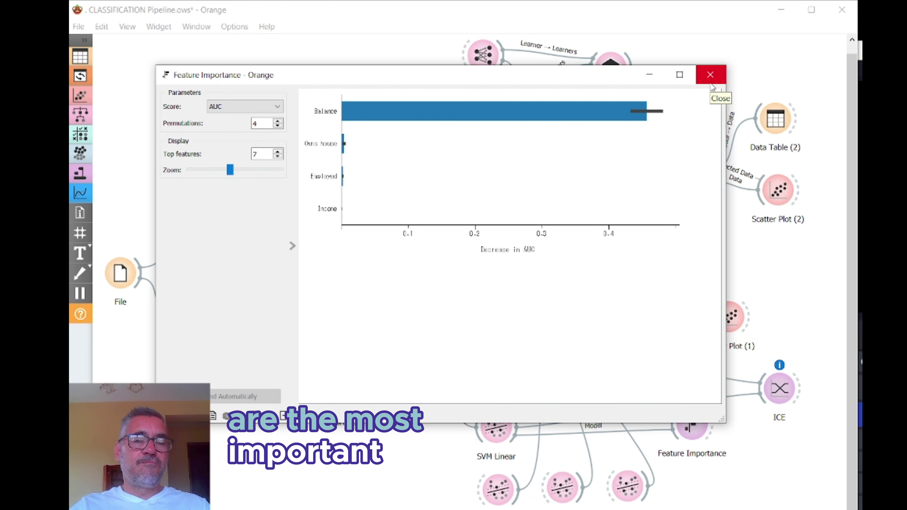
Step: Reopen Feature Importance, set the score to Prec and then to Recall, and compare the feature rankings
left_click(711, 76)
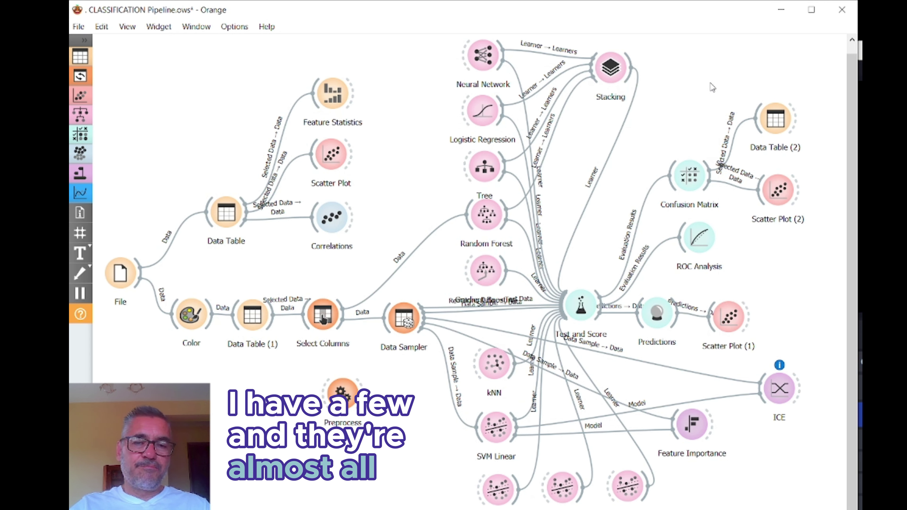
double_click(697, 435)
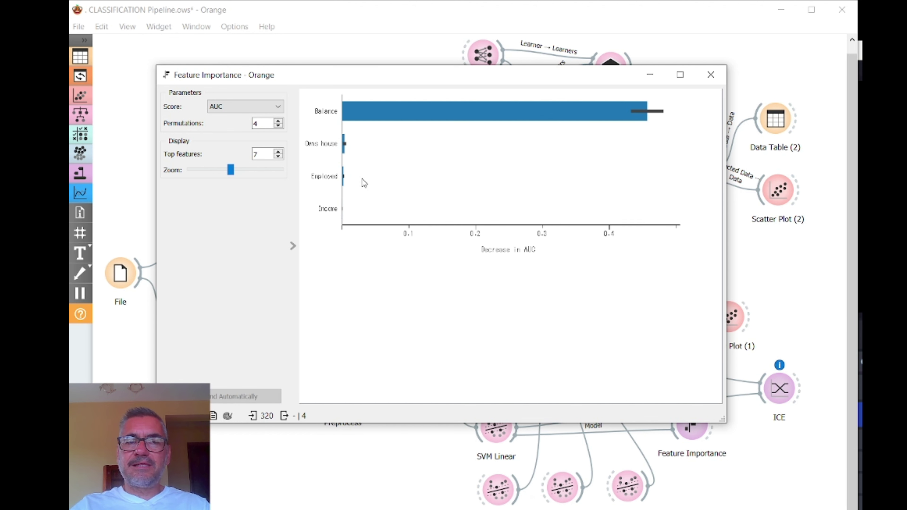
left_click(261, 107)
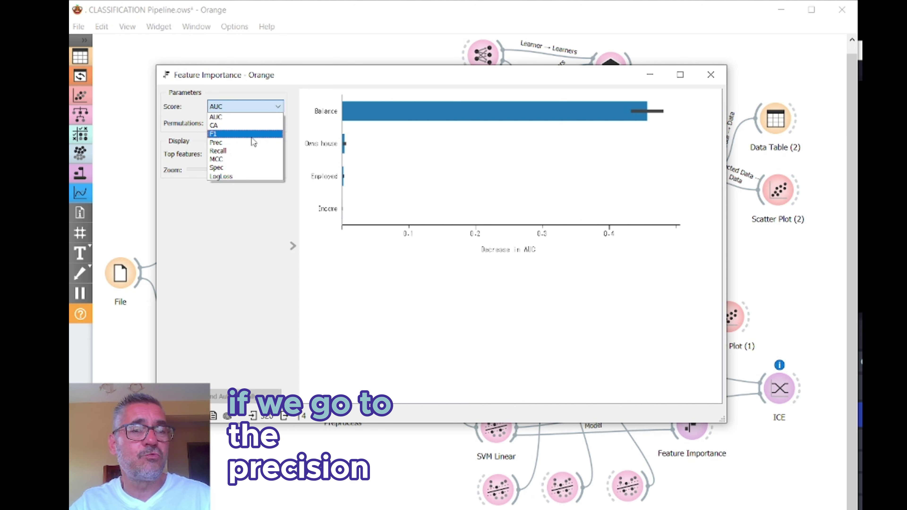
left_click(252, 142)
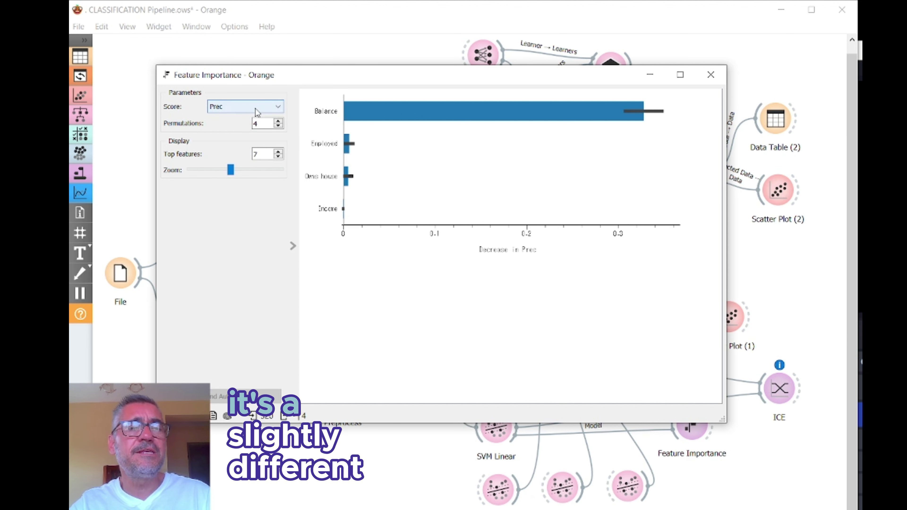
left_click(271, 106)
left_click(251, 152)
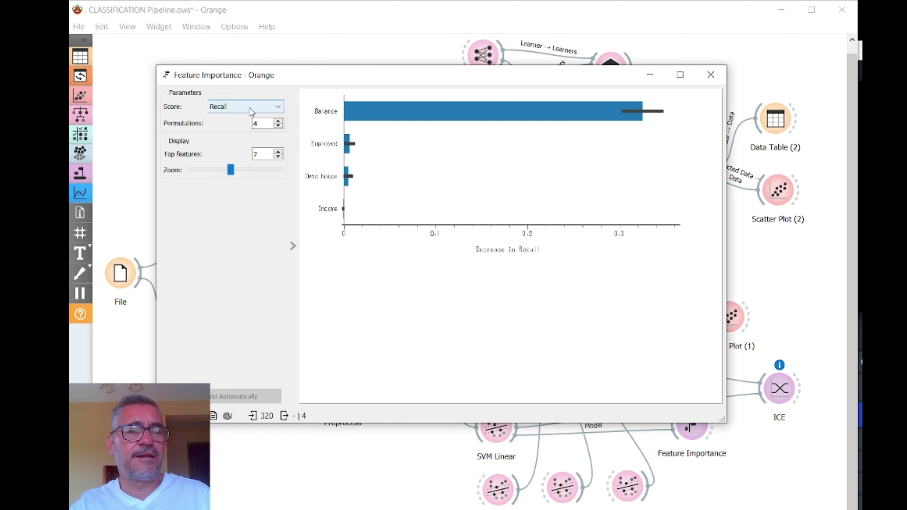
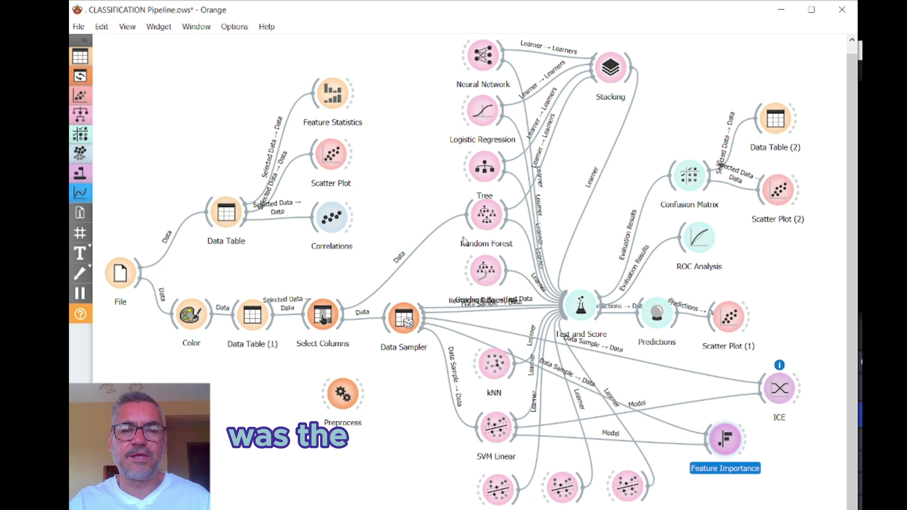
Step: Check the SVM Linear, Gradient Boosting and Data Sampler connections to see how a model is linked to Feature Importance
left_click(498, 440)
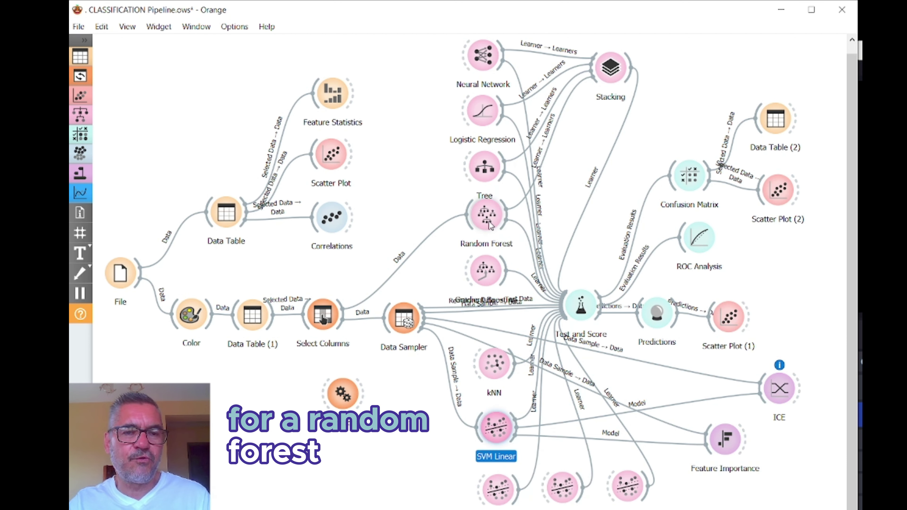
mouse_move(468, 280)
left_mouse_down()
mouse_move(483, 263)
mouse_move(482, 271)
left_mouse_up()
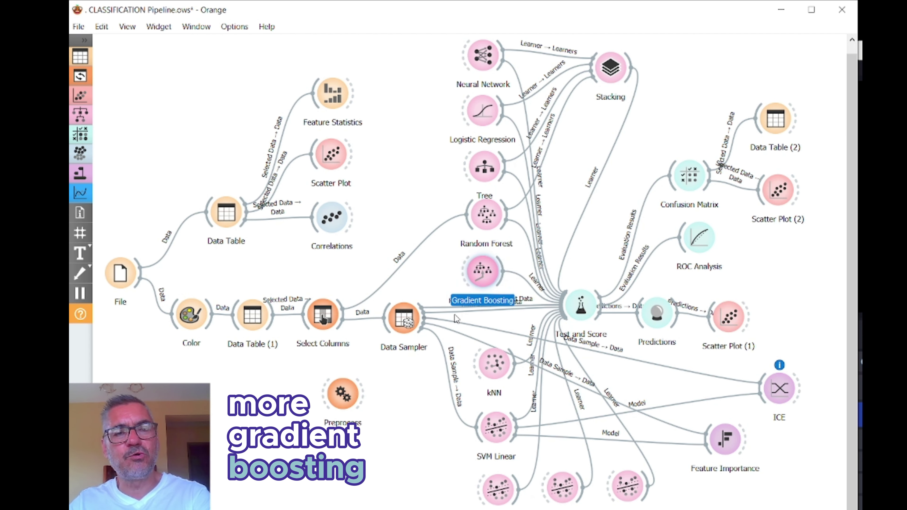
mouse_move(421, 337)
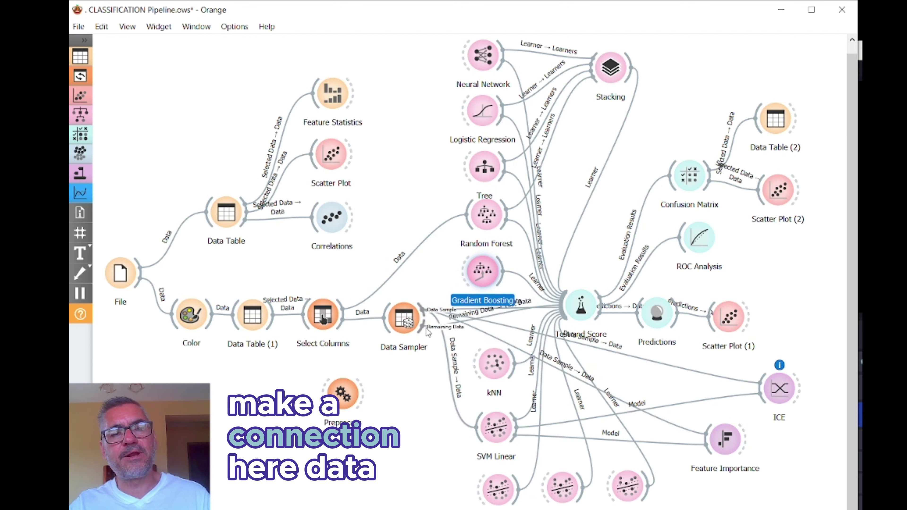
mouse_move(472, 435)
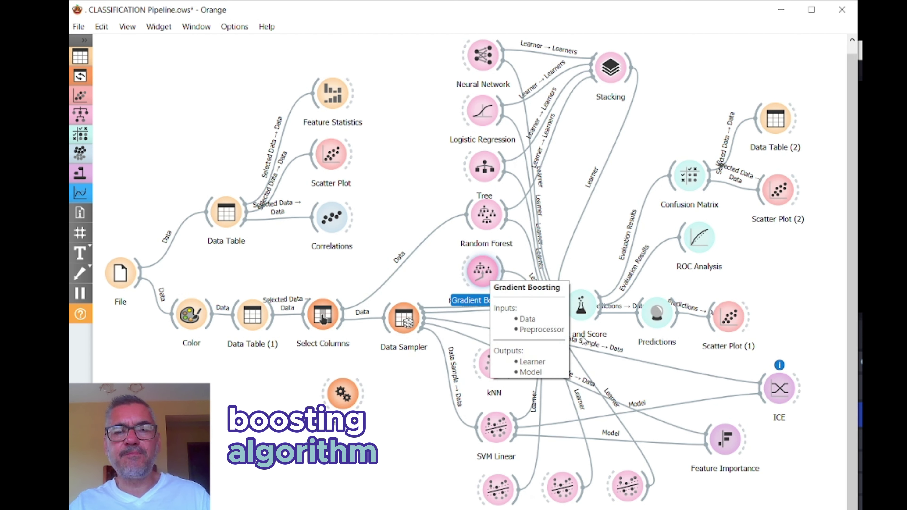
mouse_move(503, 285)
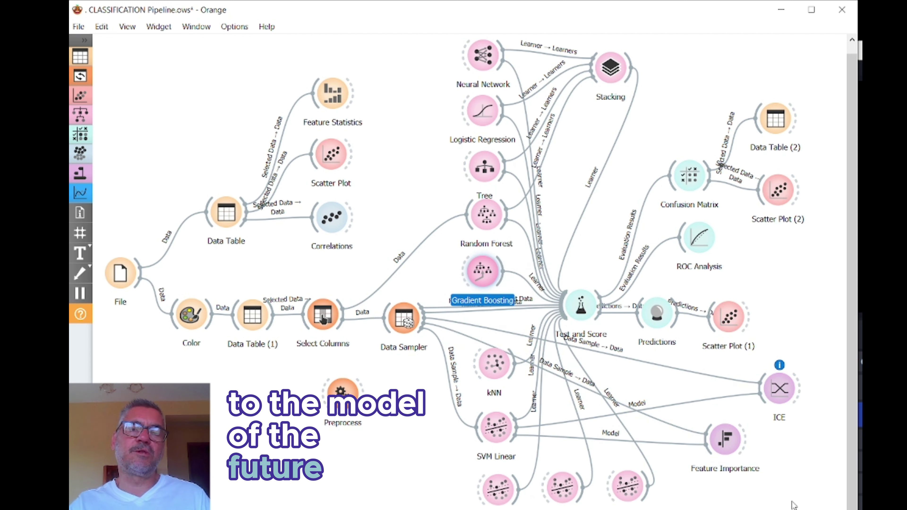
left_click(782, 486)
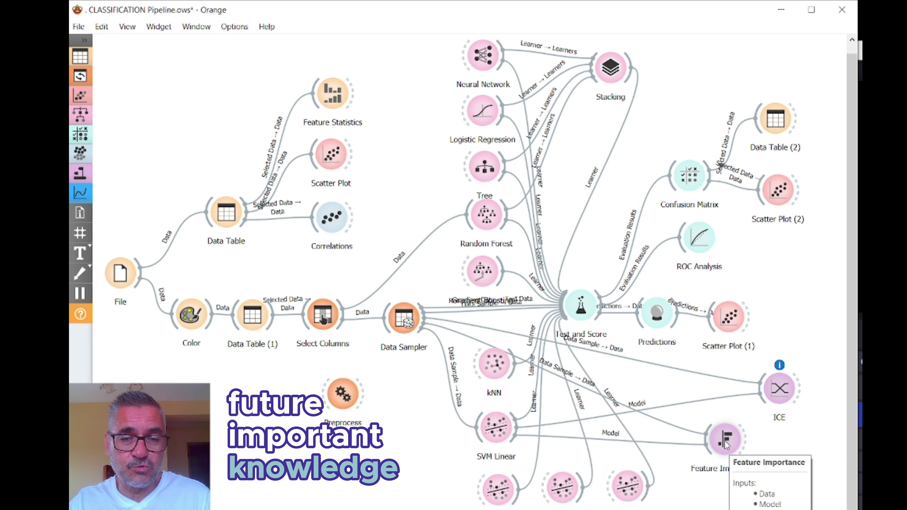
Step: Add a second Feature Importance widget, place it beside Stacking, and delete it again
right_click(787, 443)
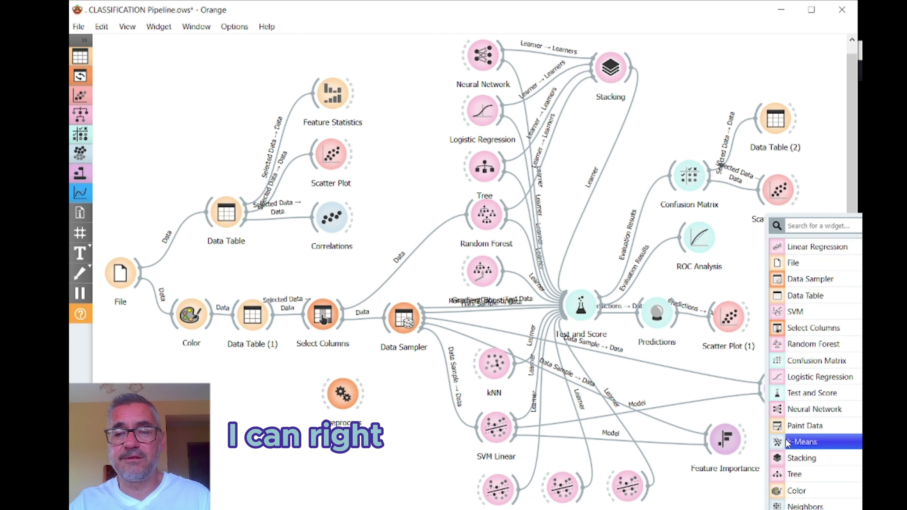
type("feat")
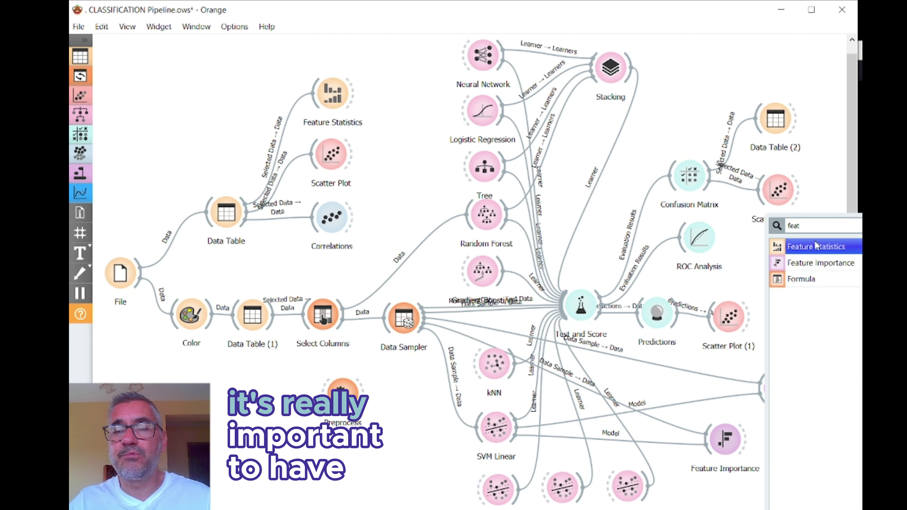
left_click(818, 263)
mouse_move(780, 438)
left_mouse_down()
mouse_move(720, 127)
mouse_move(699, 90)
left_mouse_up()
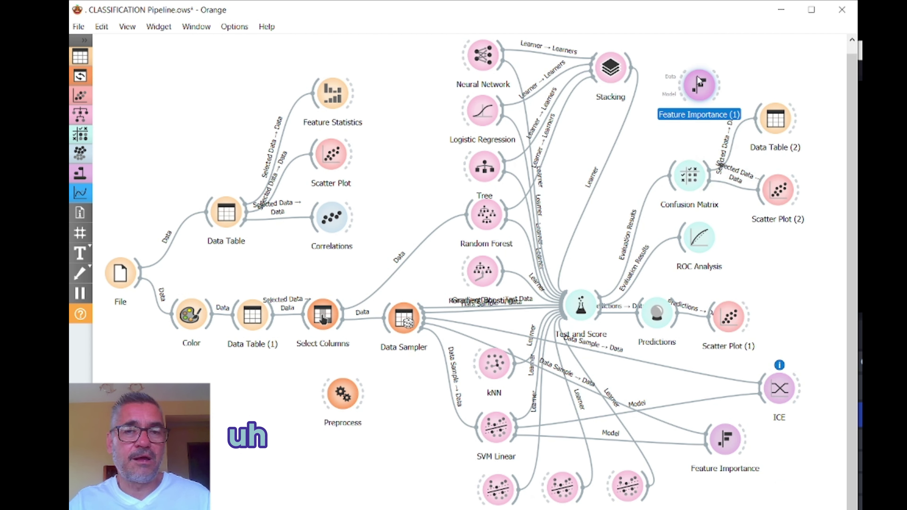
key("Delete")
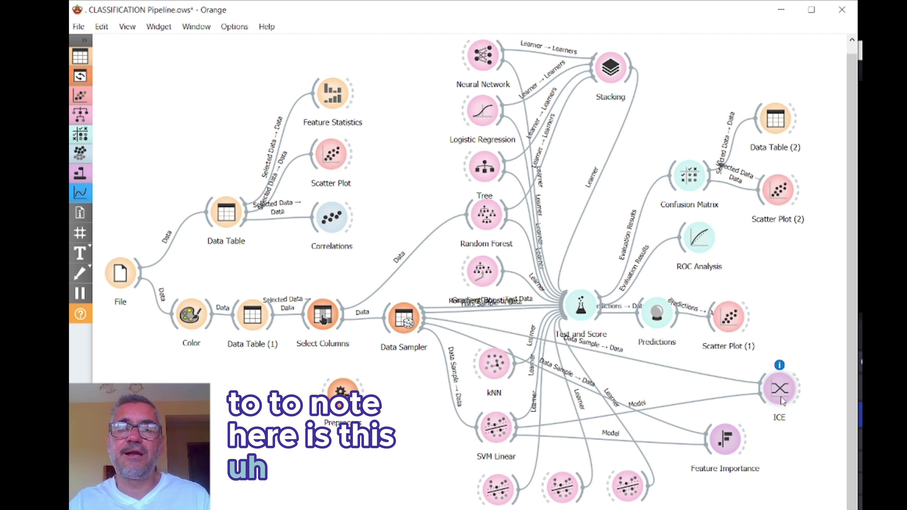
Step: Look through the widgets available in the Explain category
mouse_move(781, 400)
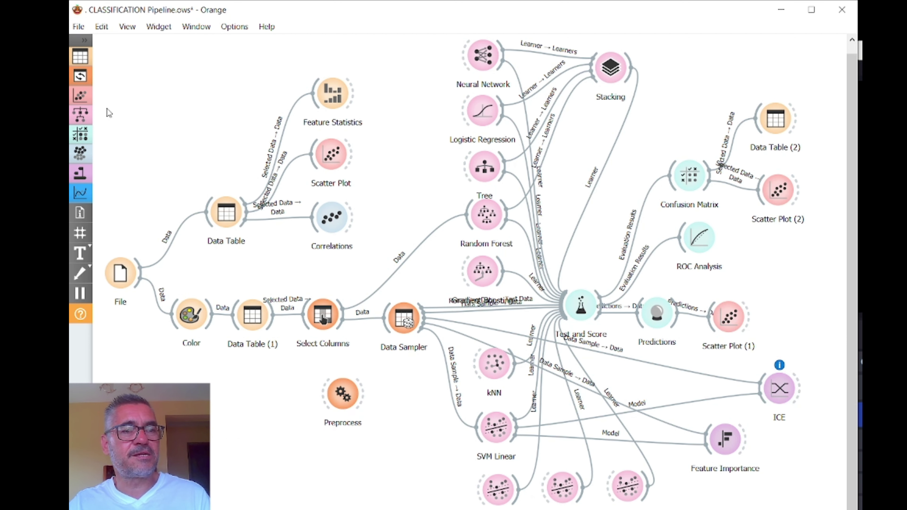
left_click(86, 40)
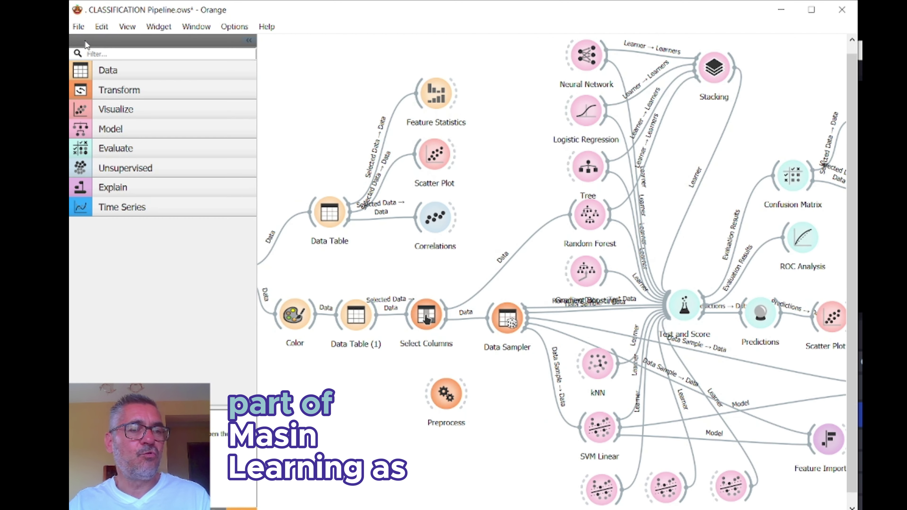
left_click(125, 187)
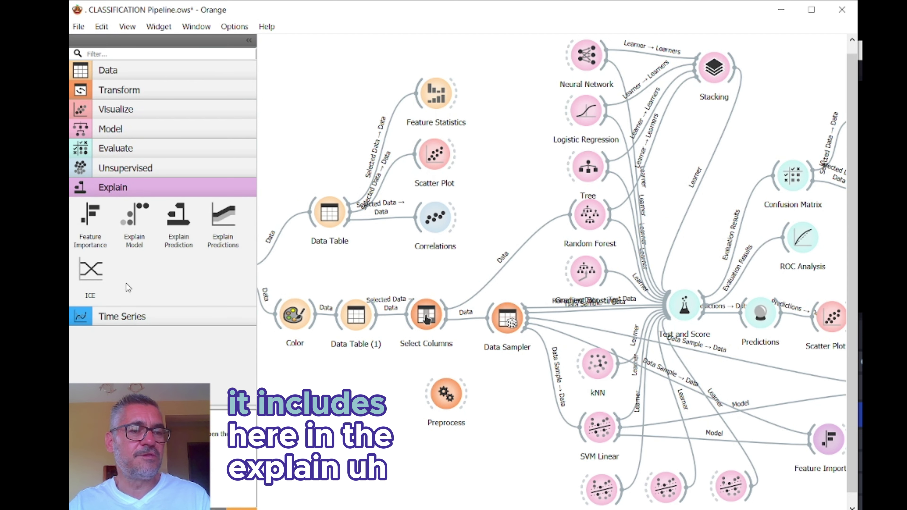
left_click(115, 189)
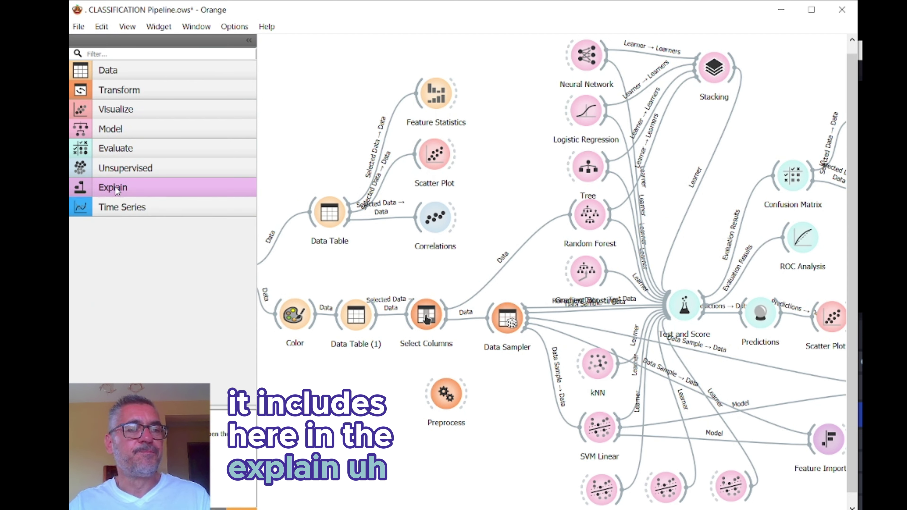
left_click(249, 40)
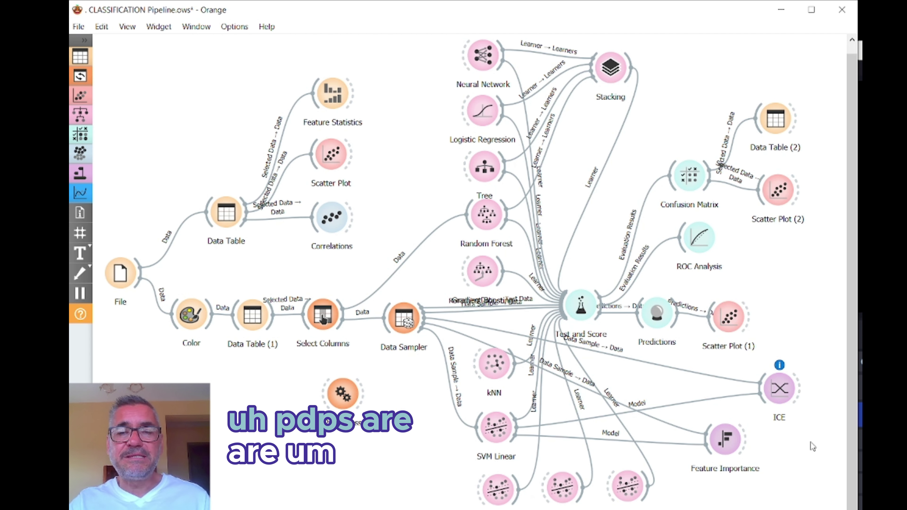
Step: Open the ICE widget and examine the curves for Income and then Balance
double_click(782, 390)
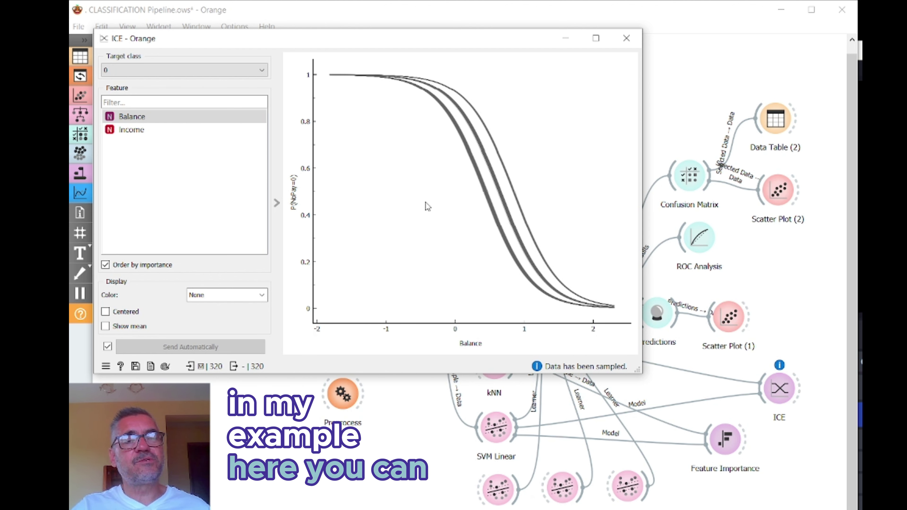
left_click(178, 131)
left_click(177, 118)
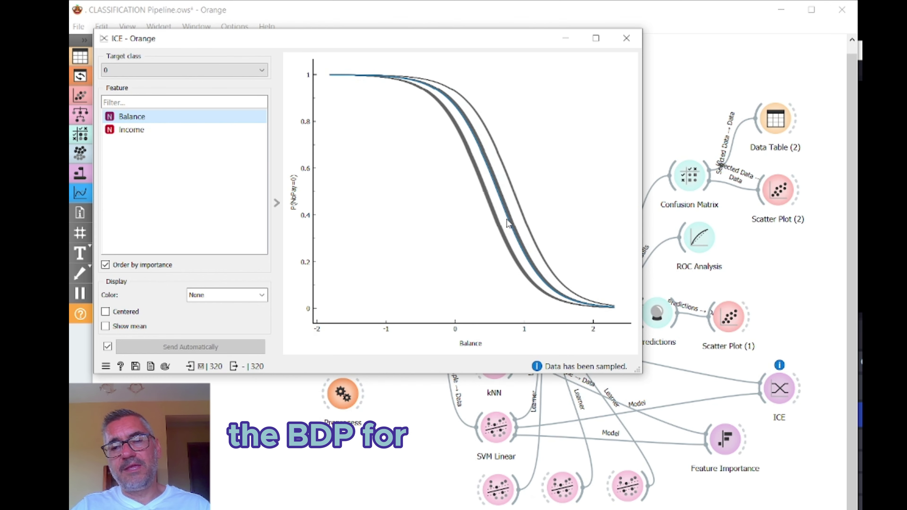
mouse_move(511, 210)
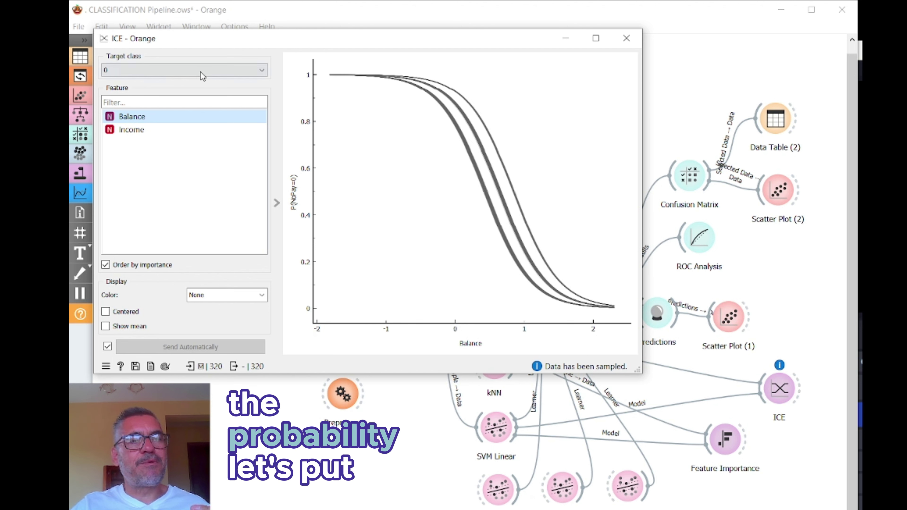
Step: Set the ICE target class to 1 and examine how the non-payment probability varies with Balance
left_click(187, 72)
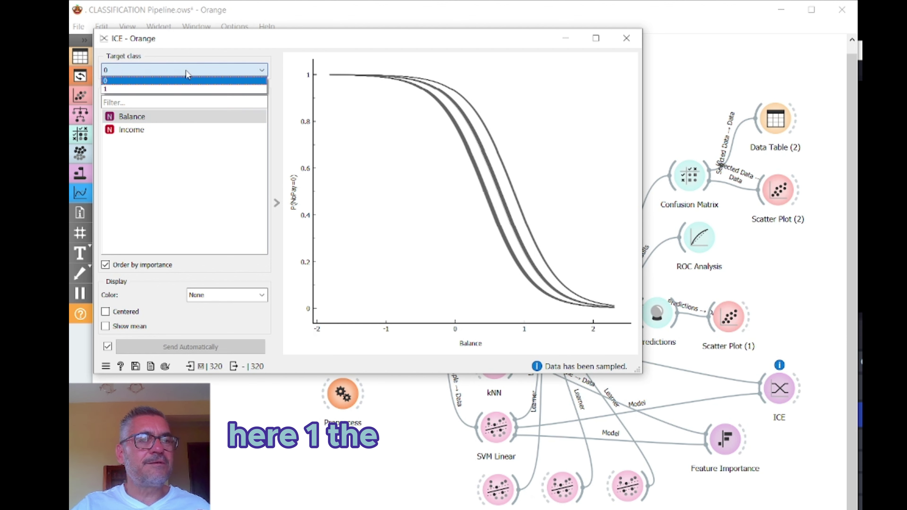
left_click(184, 89)
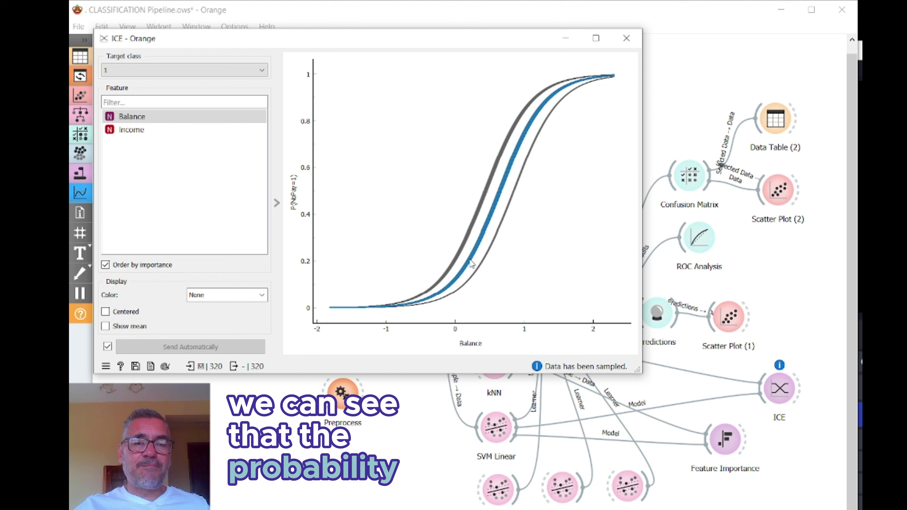
mouse_move(471, 264)
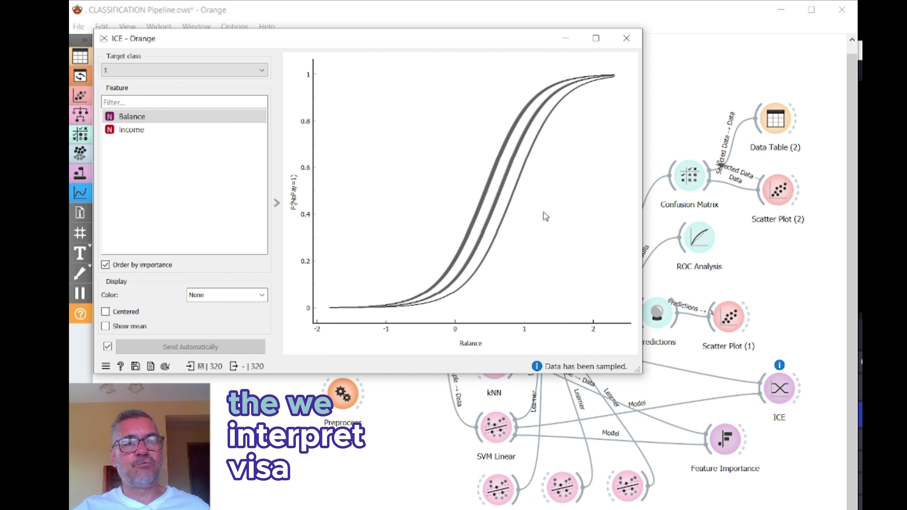
Step: Compare the ICE Balance curves for target classes 0 and 1, show their mean for class 1, and close ICE
left_click(188, 73)
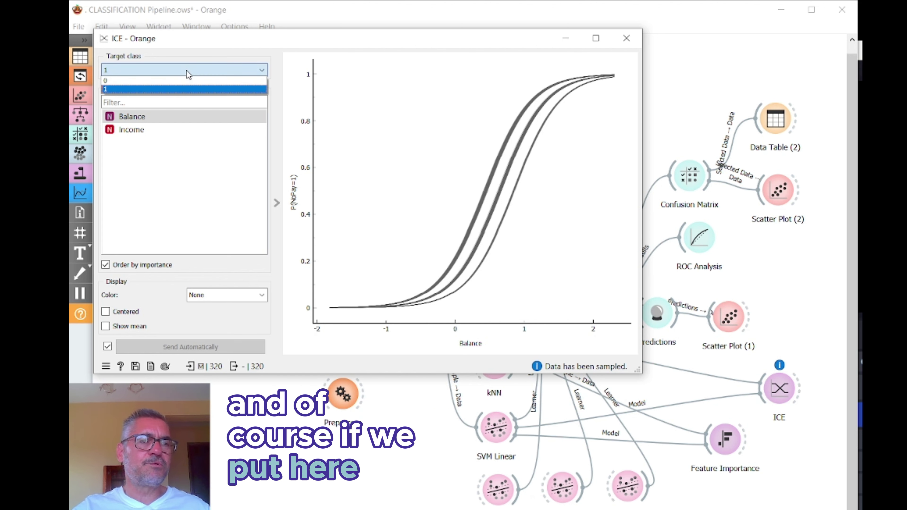
left_click(188, 81)
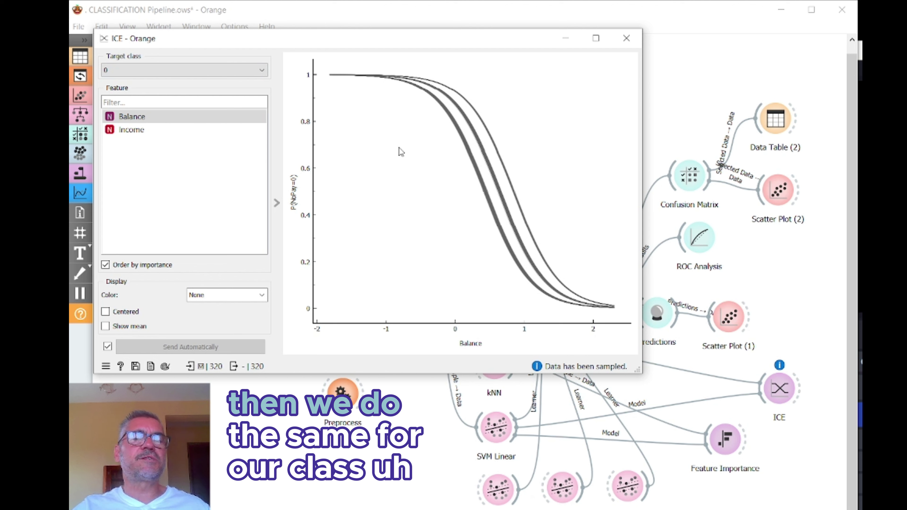
left_click(183, 70)
left_click(176, 89)
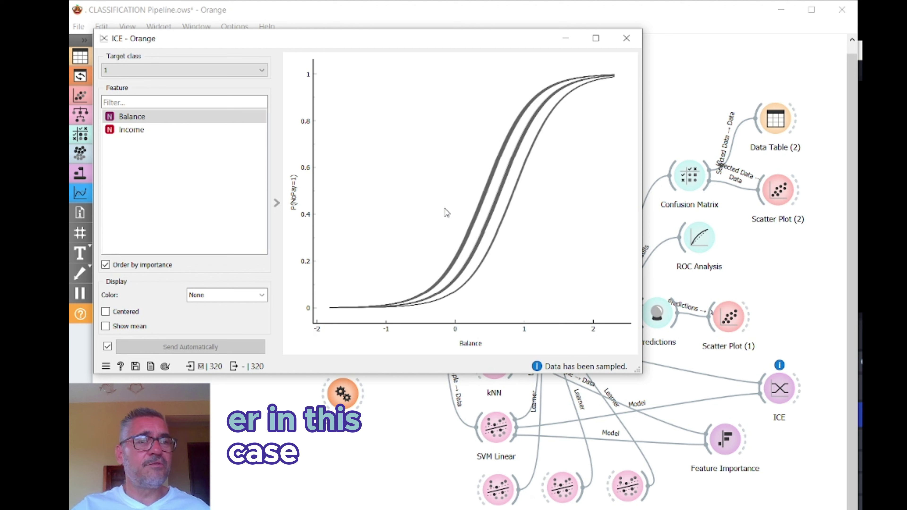
left_click(174, 70)
left_click(207, 86)
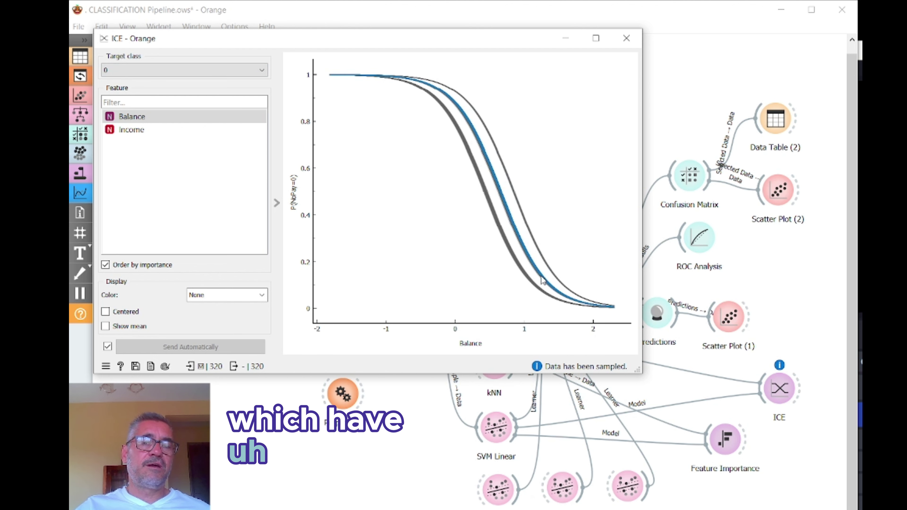
mouse_move(543, 281)
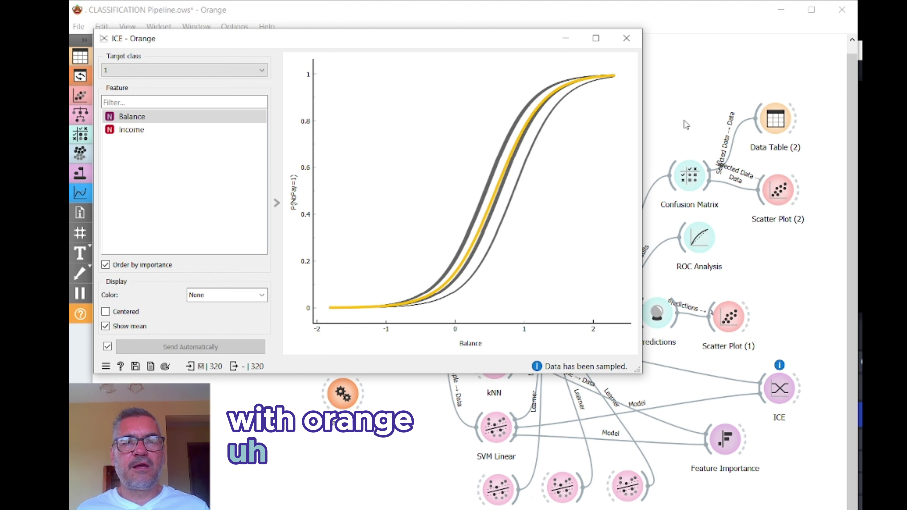
left_click(627, 38)
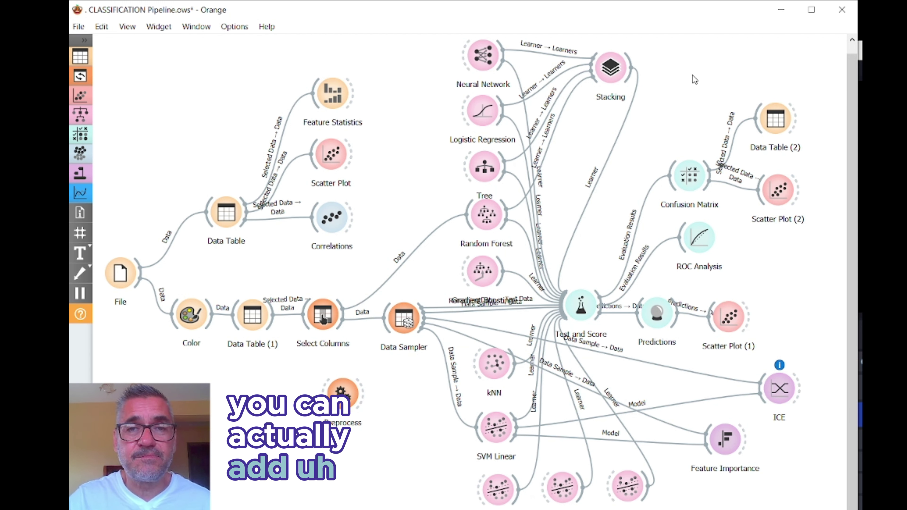
Step: Add a Python Script widget to the empty canvas area near Stacking and view its default script in the editor
right_click(691, 91)
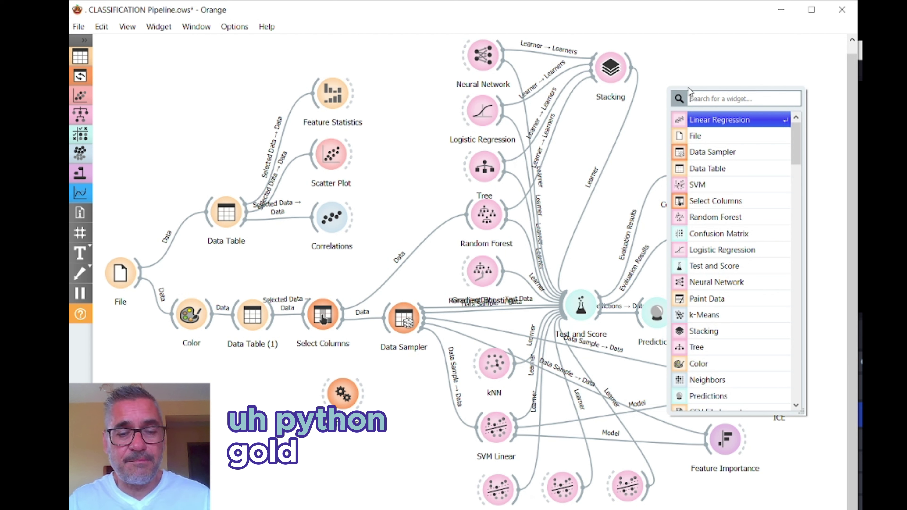
type("Py")
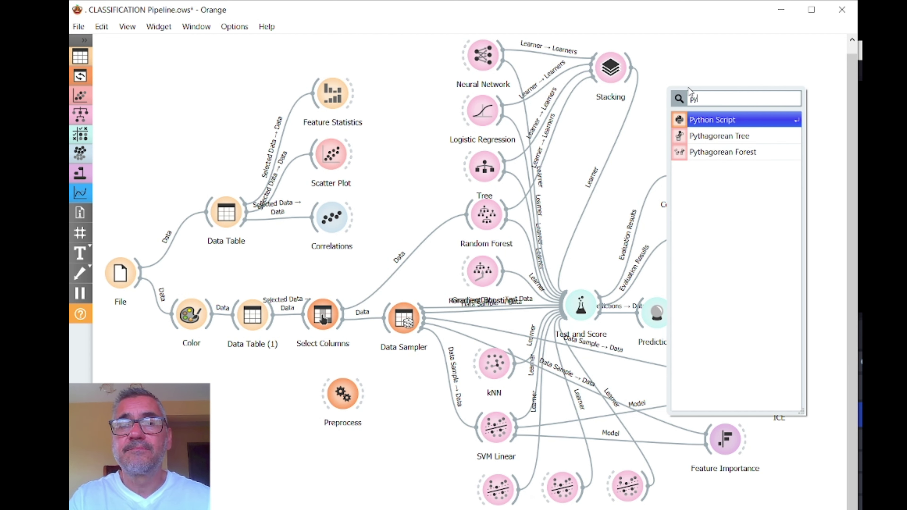
key("Return")
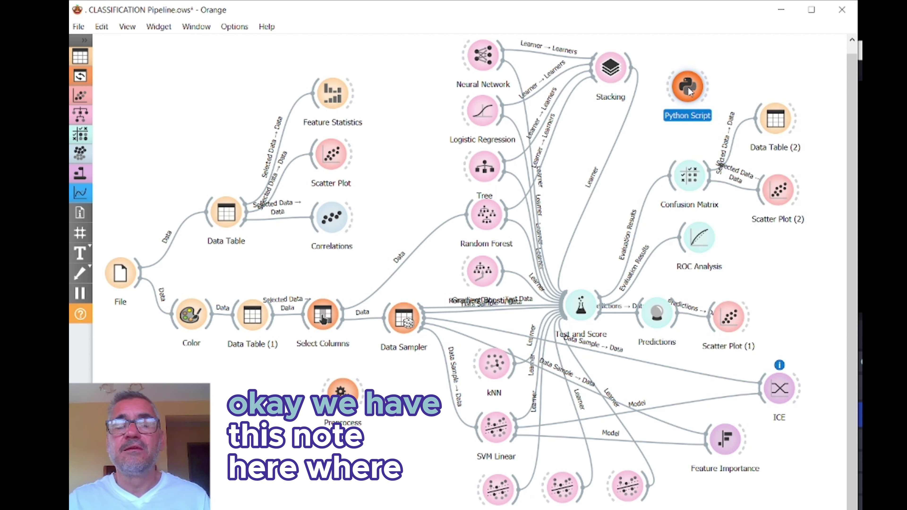
double_click(687, 88)
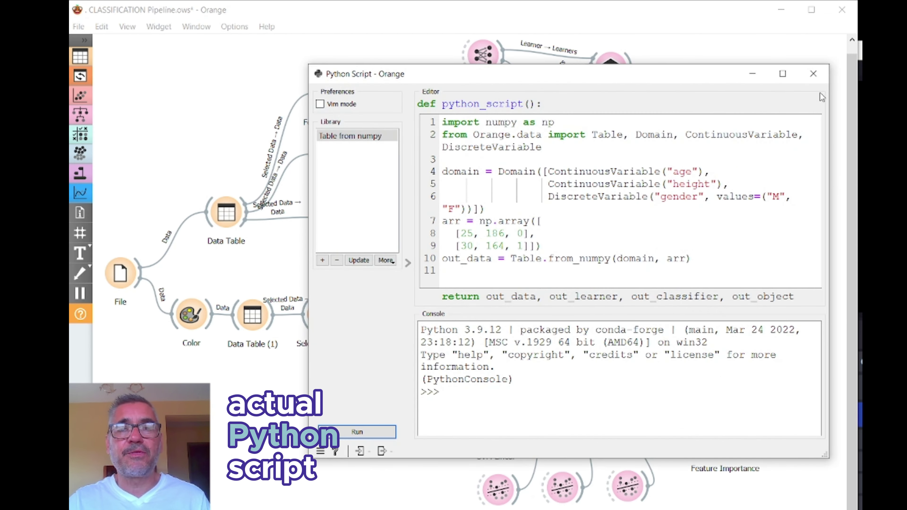
left_click(813, 73)
Step: Delete the Python Script widget from the canvas
left_click(689, 91)
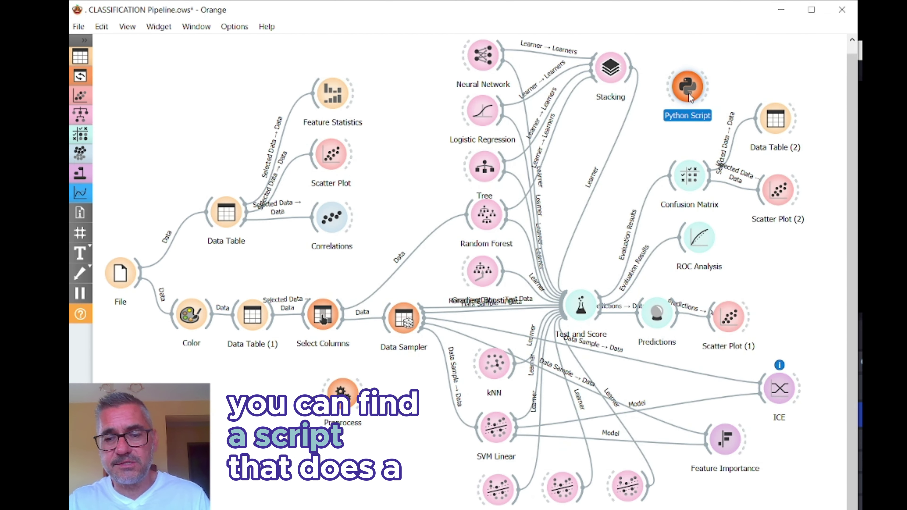
key("Delete")
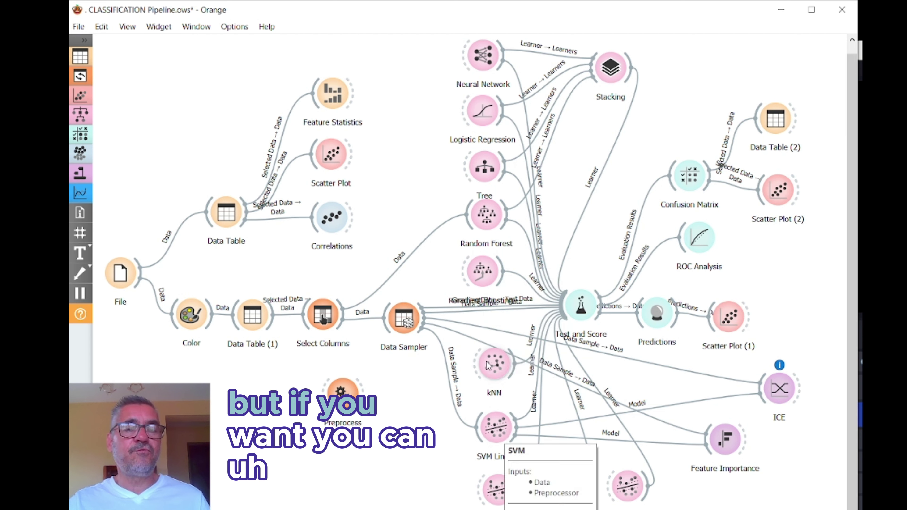
Step: Try 2 neighbors in the kNN widget, raise the number of neighbors to 5, and close its settings
left_click(495, 364)
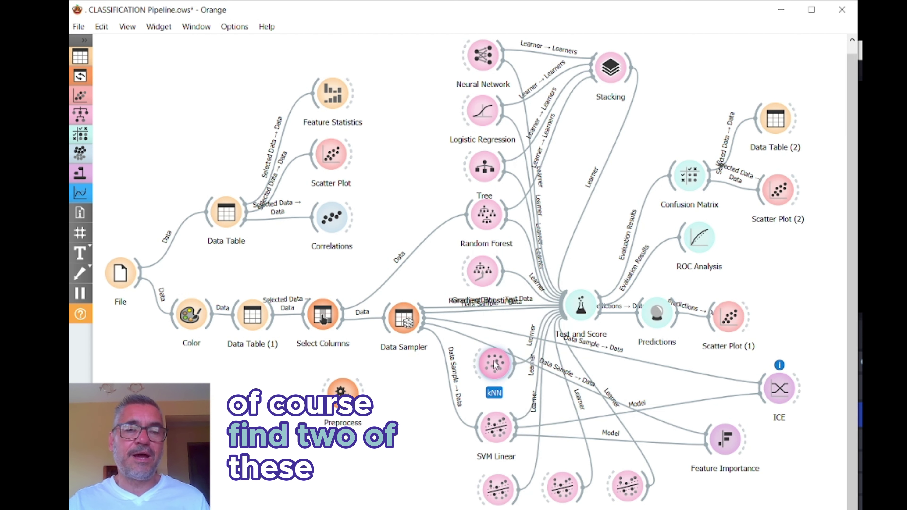
double_click(495, 365)
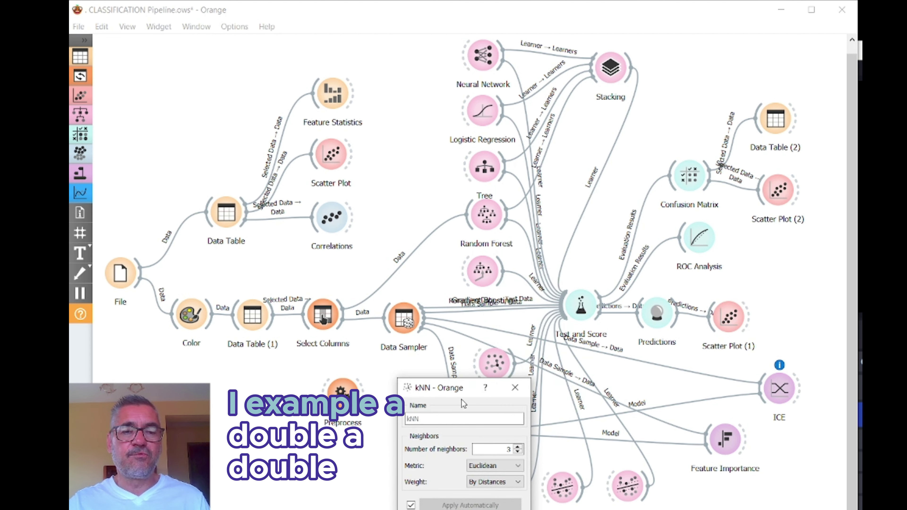
left_click_drag(458, 394, 343, 136)
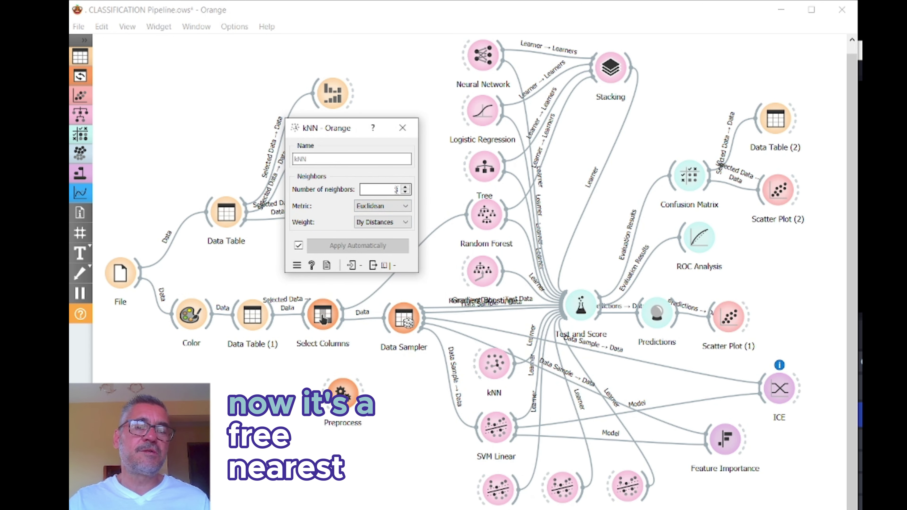
left_click(406, 192)
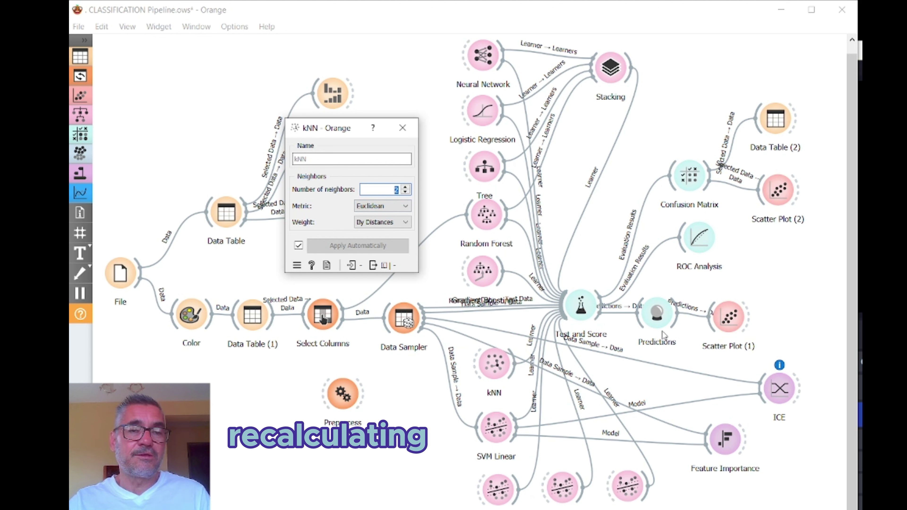
left_click(406, 188)
left_click(406, 188)
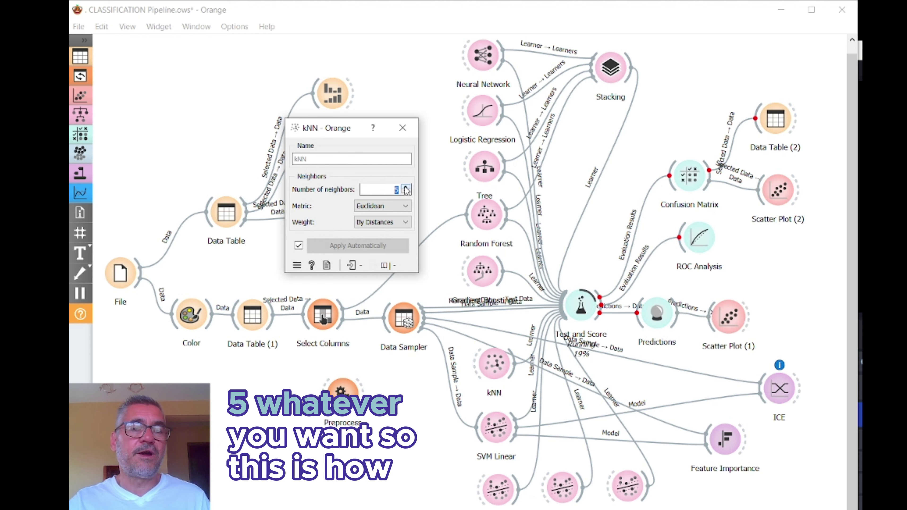
left_click(403, 127)
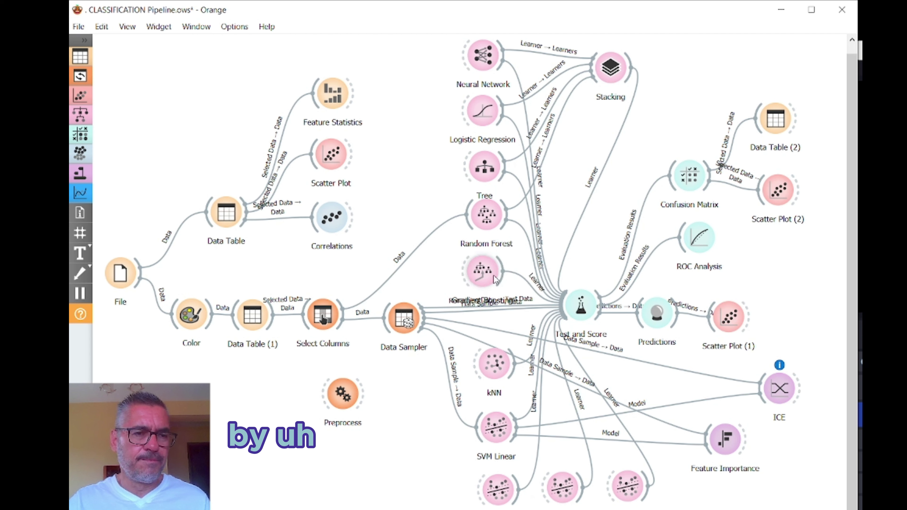
Step: Open the Confusion Matrix widget's online documentation, read through its options and example workflow, and return to the Orange canvas
mouse_move(494, 276)
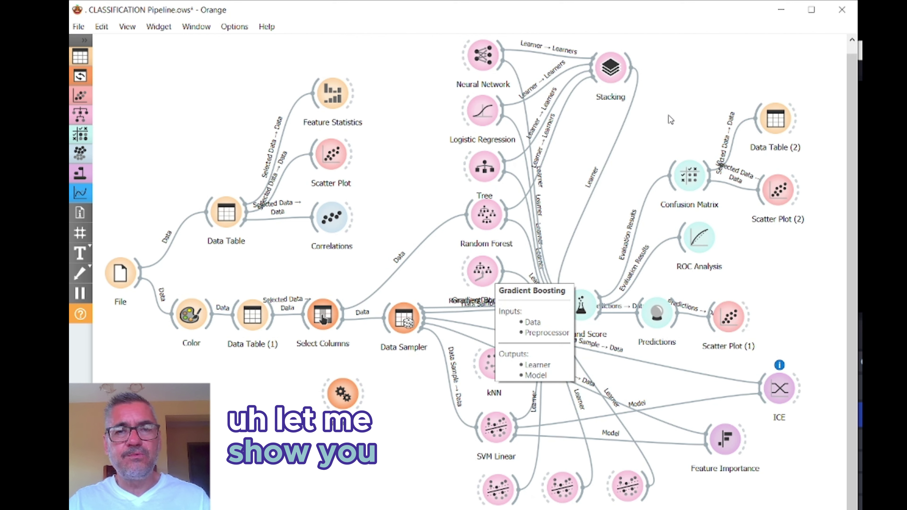
double_click(689, 176)
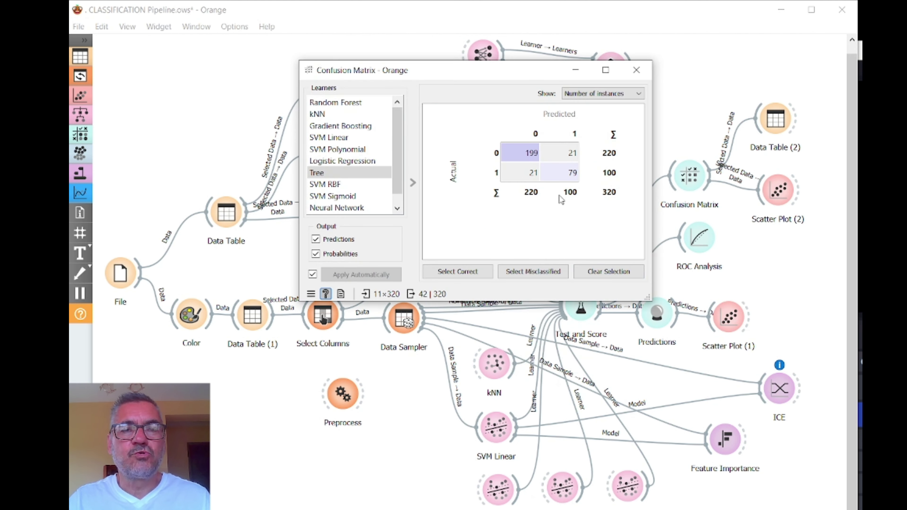
left_click(637, 70)
double_click(692, 177)
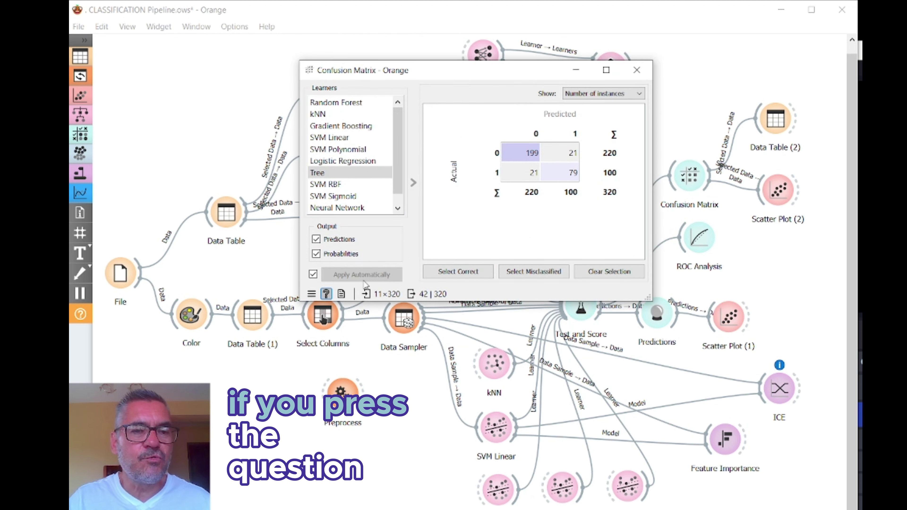
left_click(326, 294)
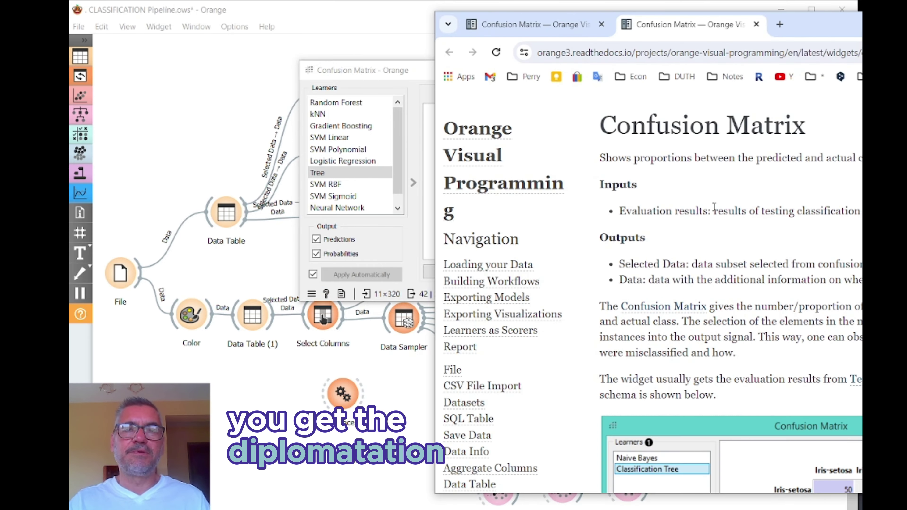
left_click_drag(841, 24, 526, 28)
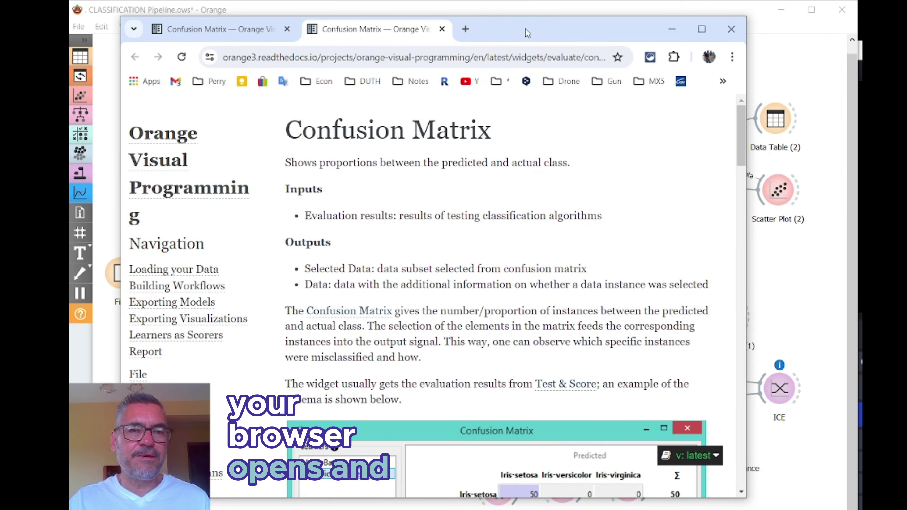
scroll(473, 282, "down", 10)
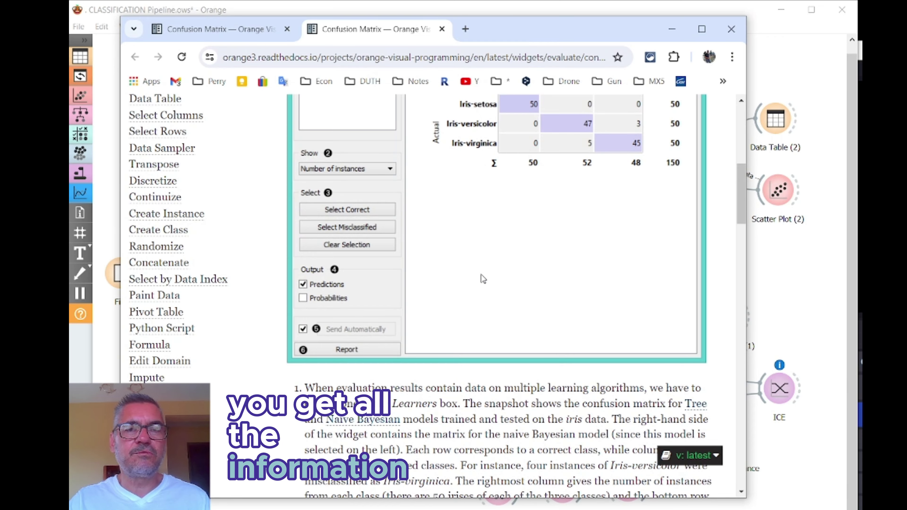
scroll(483, 279, "down", 12)
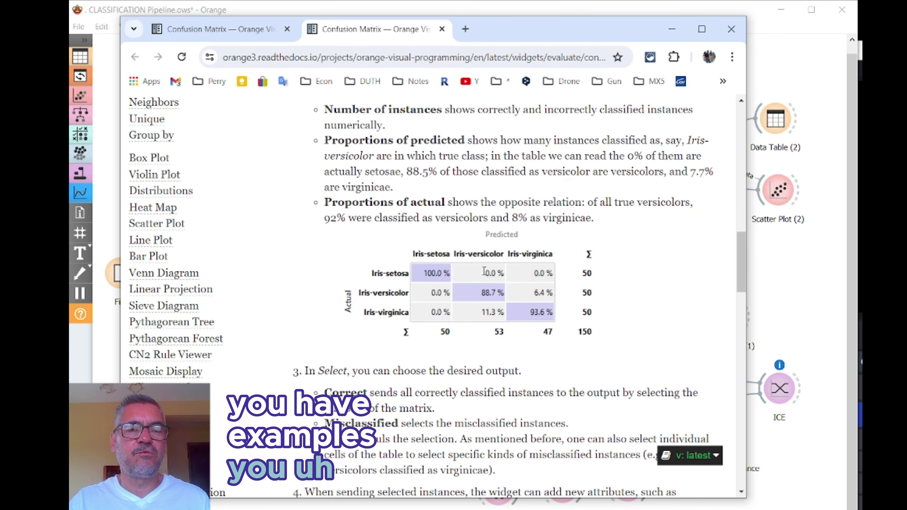
scroll(483, 218, "down", 3)
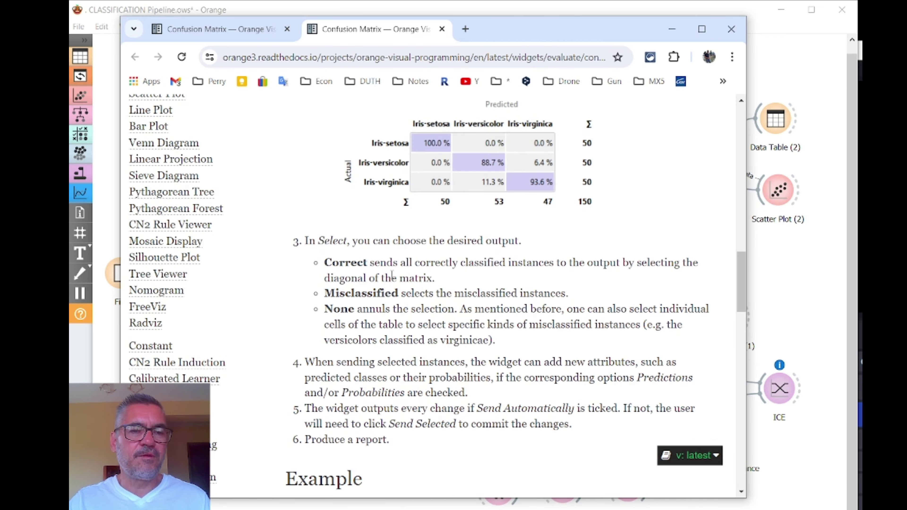
scroll(446, 276, "down", 15)
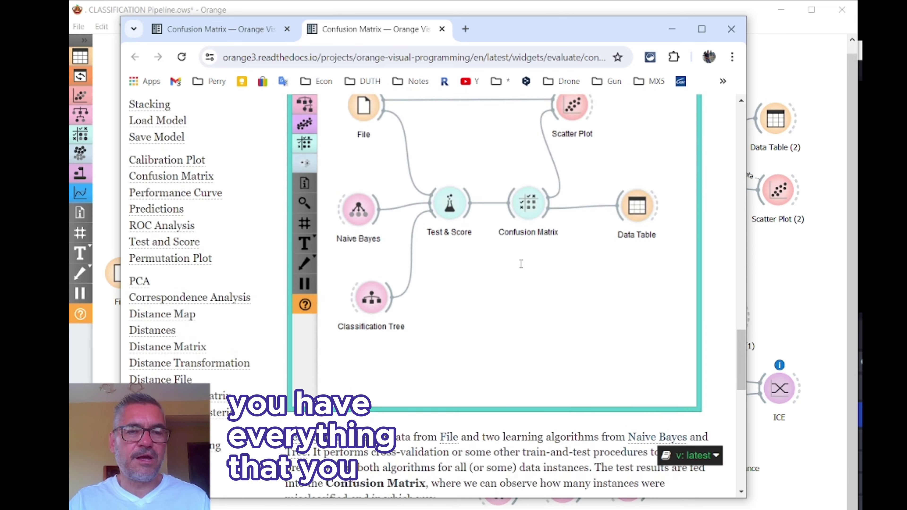
scroll(522, 264, "down", 14)
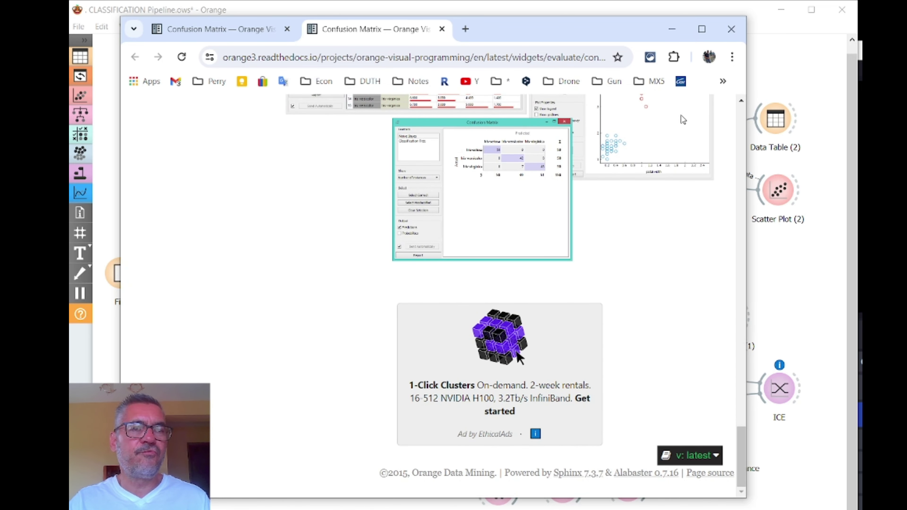
left_click(785, 295)
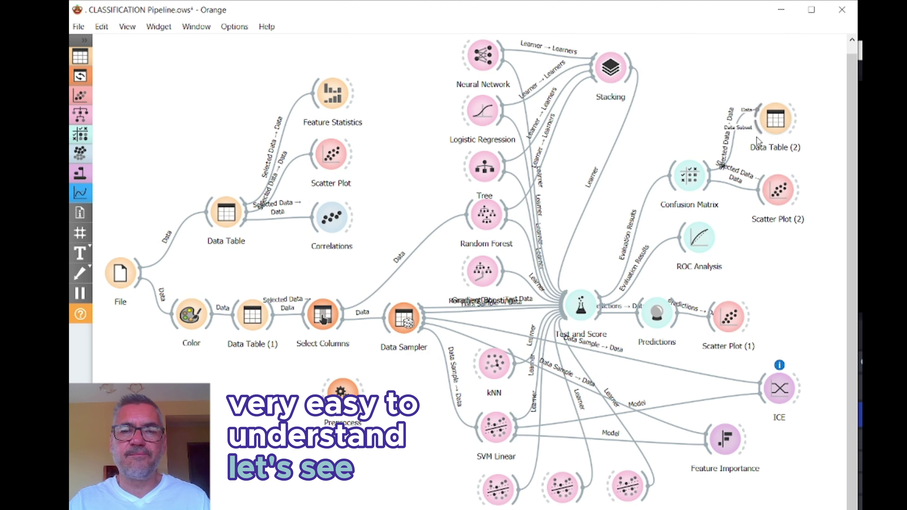
Step: Read the Test and Score widget's online documentation on sampling methods, performance measures and the example, and close both windows
double_click(580, 306)
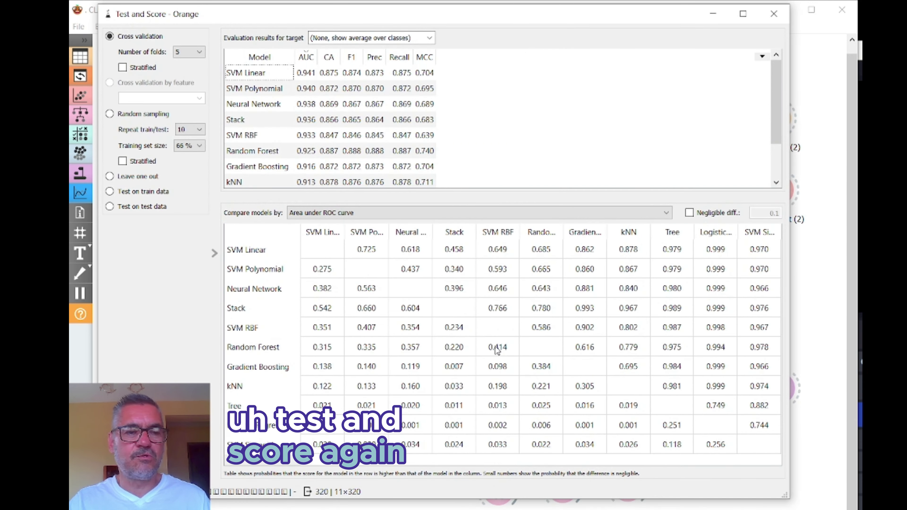
key("F1")
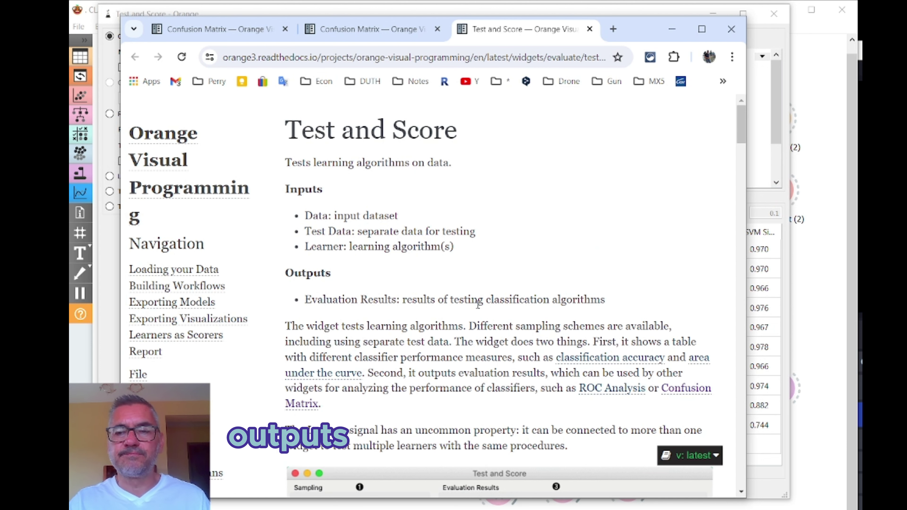
scroll(490, 298, "down", 9)
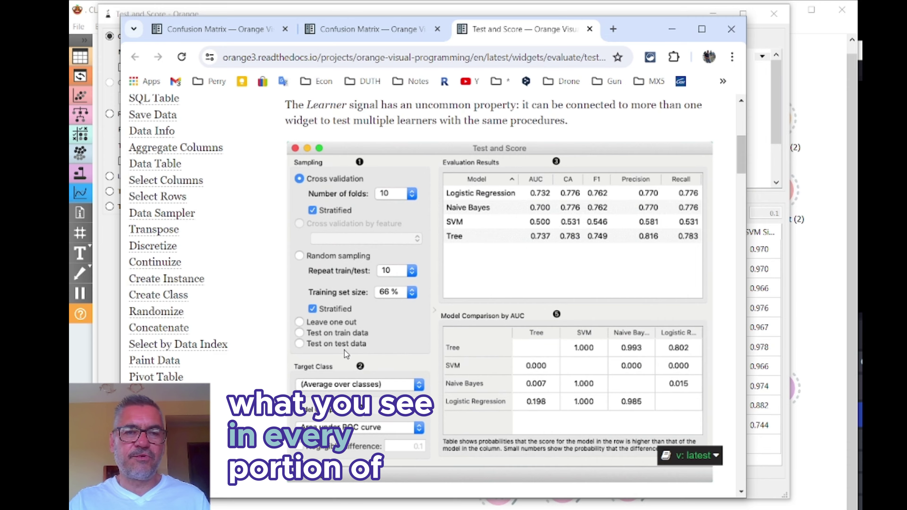
scroll(619, 242, "down", 20)
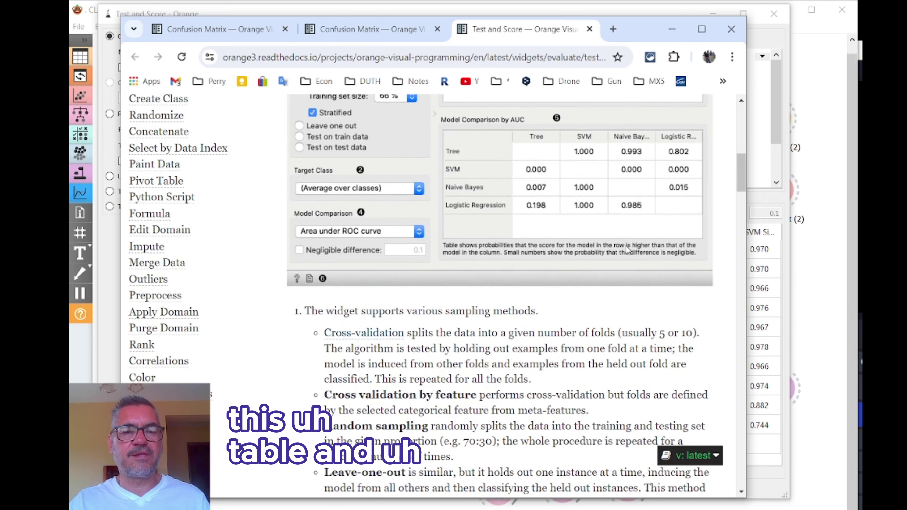
scroll(624, 247, "down", 20)
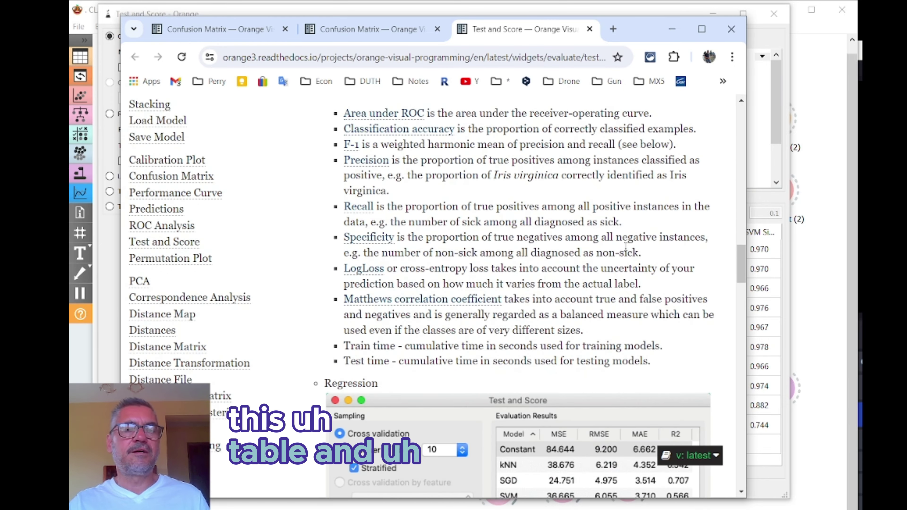
scroll(626, 250, "down", 20)
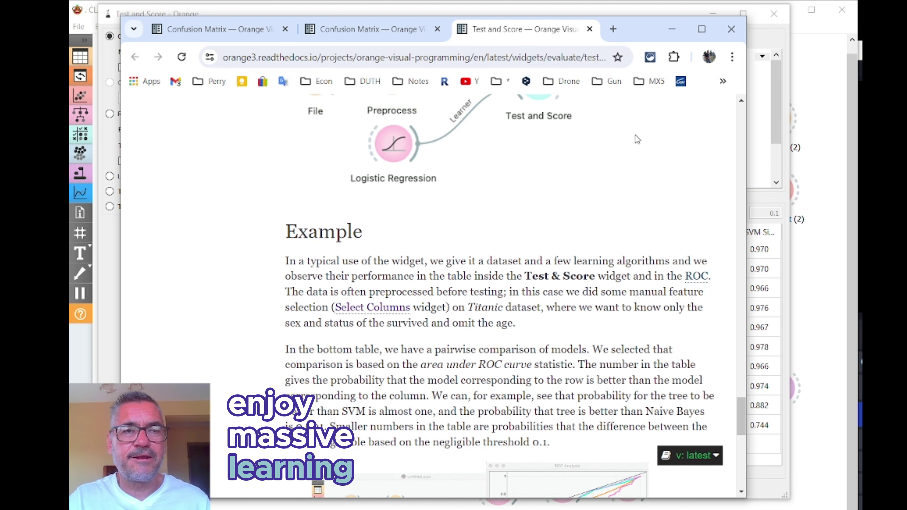
left_click(732, 29)
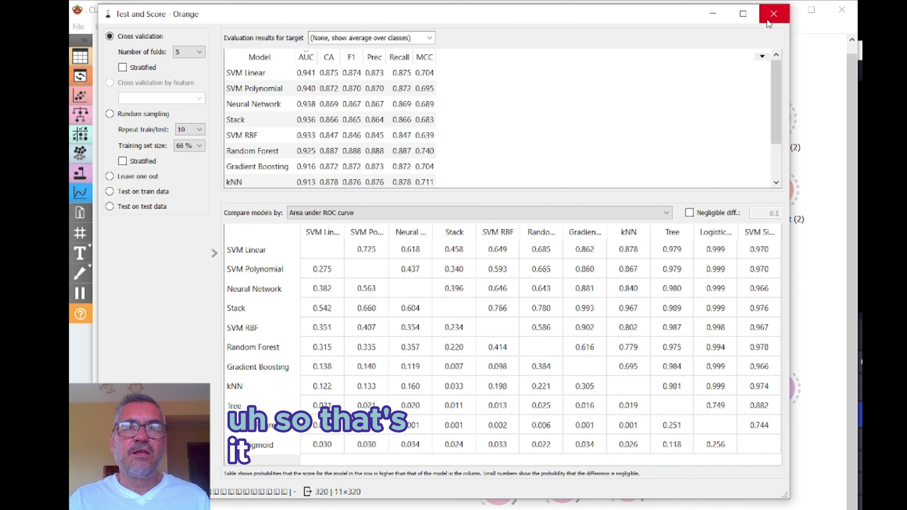
left_click(774, 13)
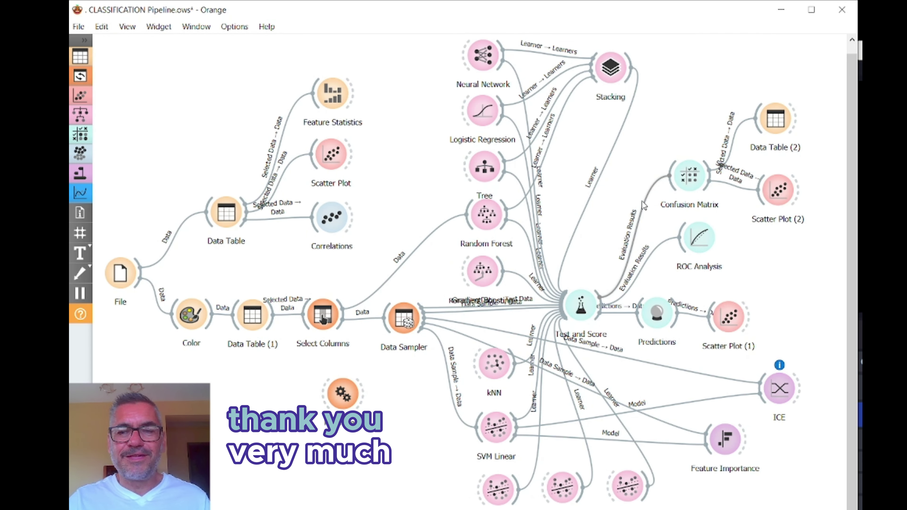